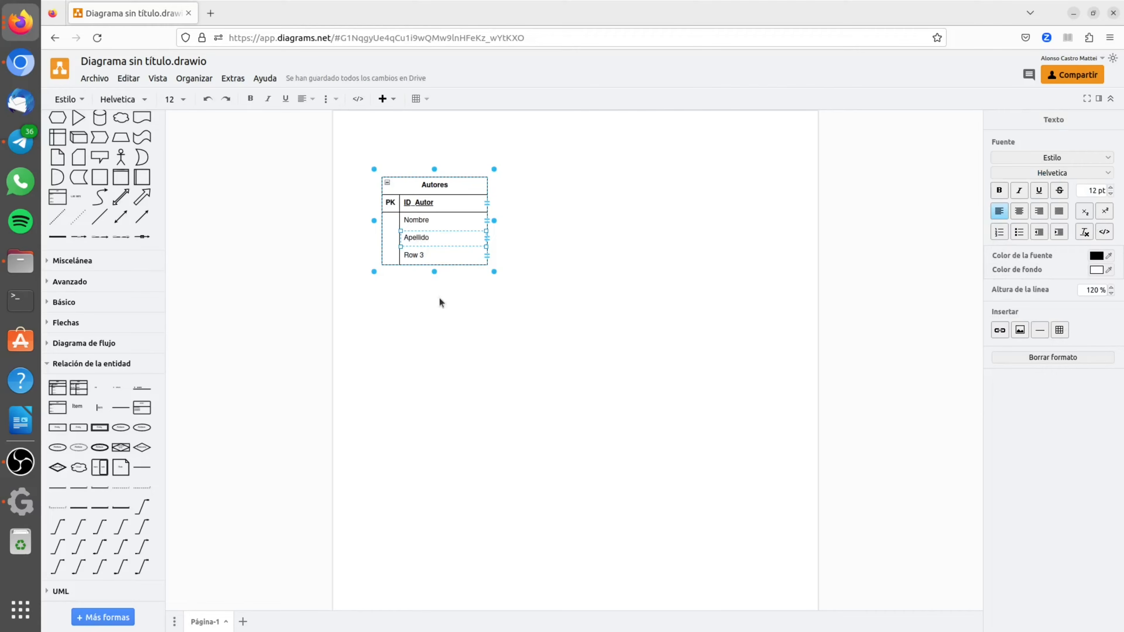
Name the Autores table's row below Nombre Apellido2 and add a second Apellido2 row directly beneath it.
type("2")
left_click(439, 298)
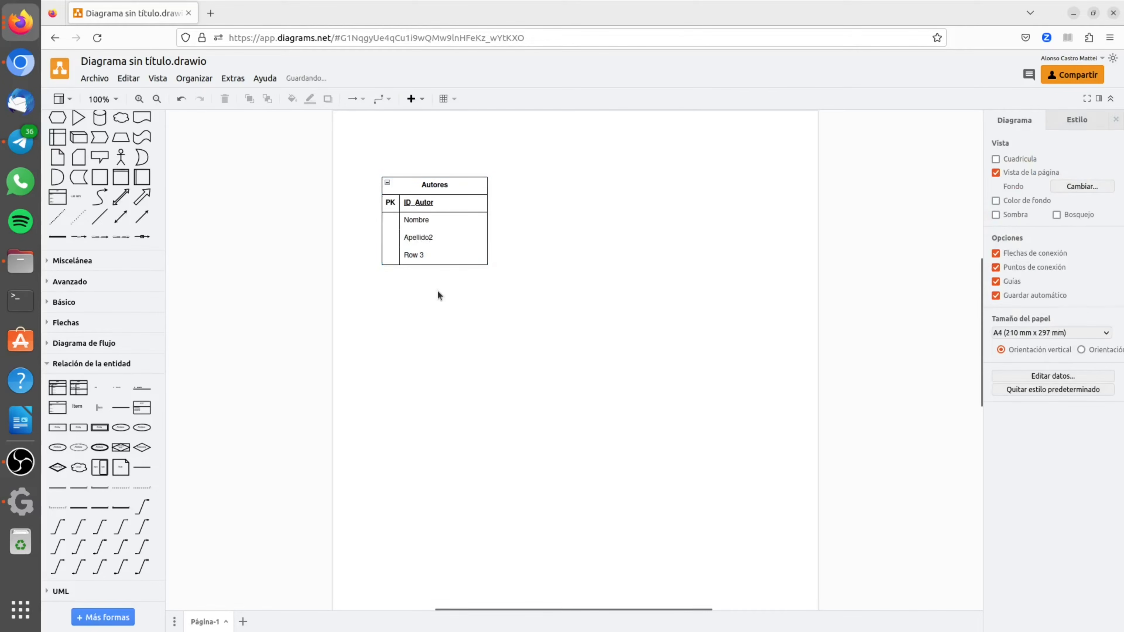
double_click(444, 258)
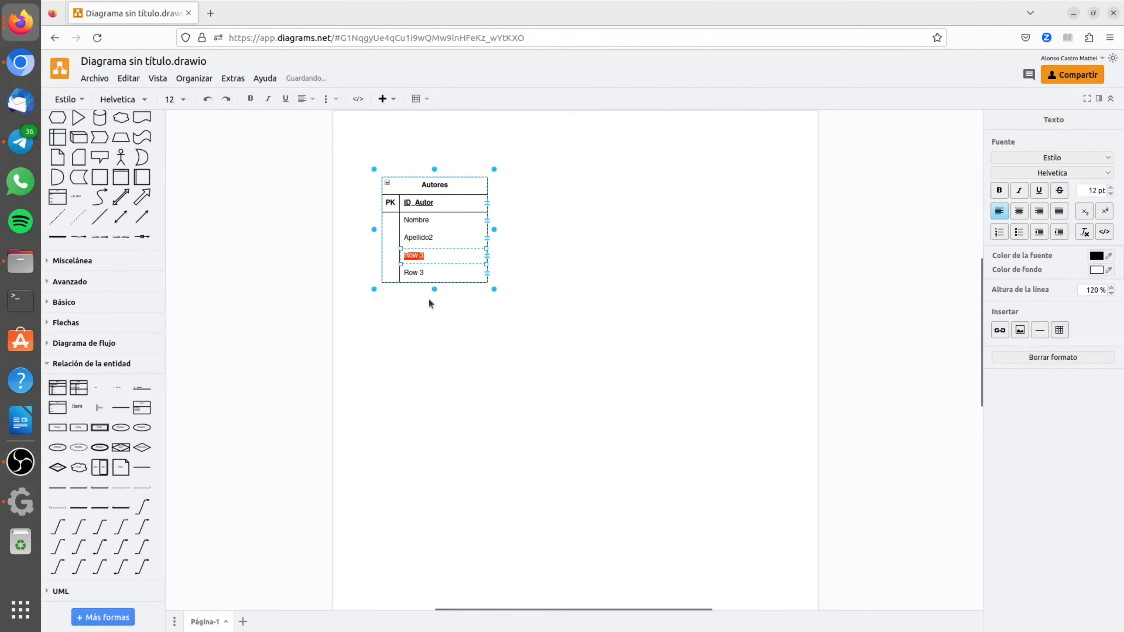
type("Apell")
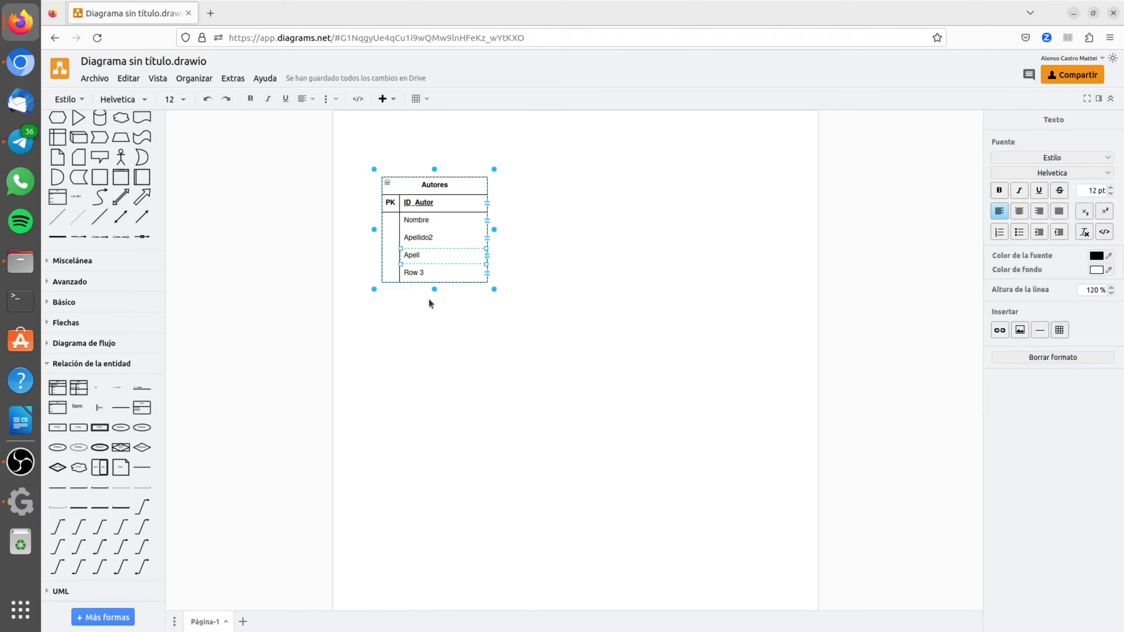
type("ido2")
Name the last row of the Autores table PaisOrigen.
double_click(432, 273)
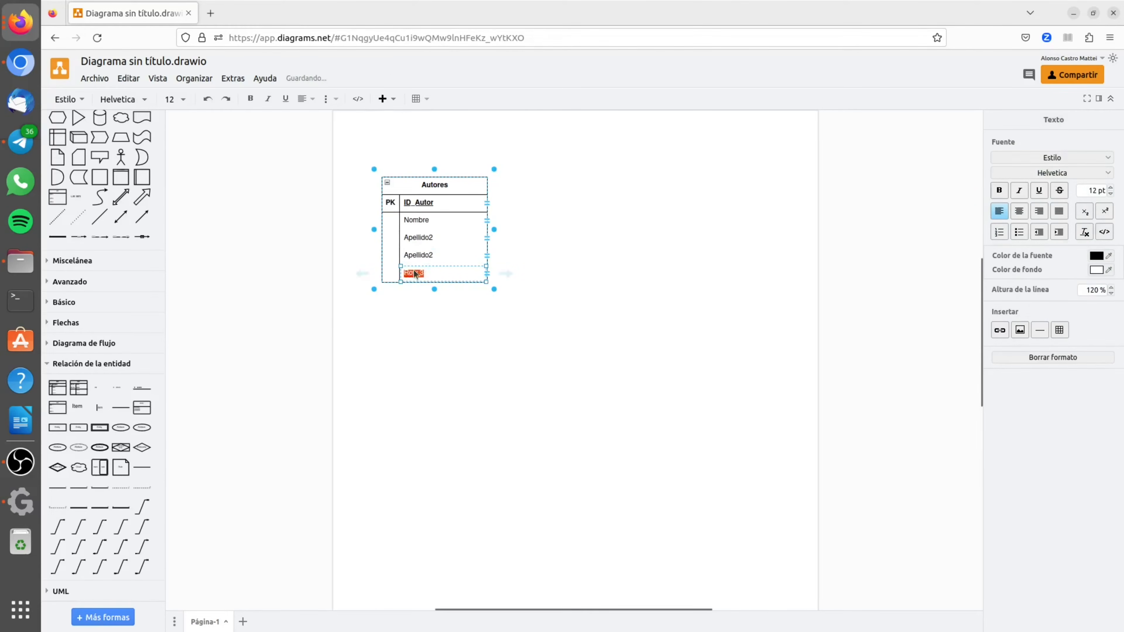
type("Pais")
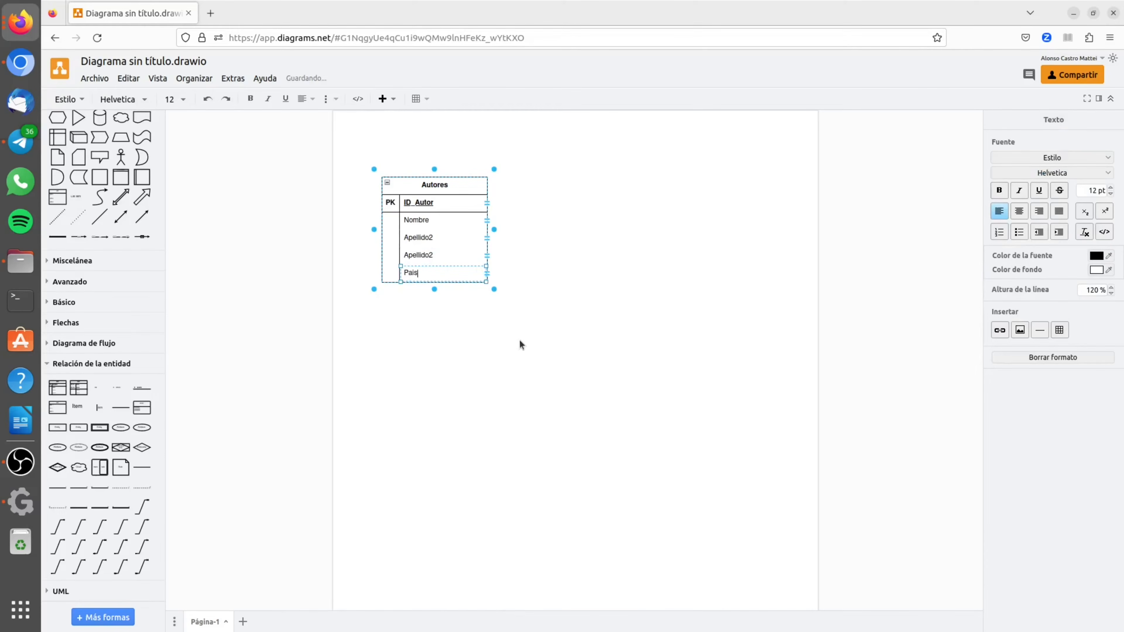
type("Origen")
left_click(514, 339)
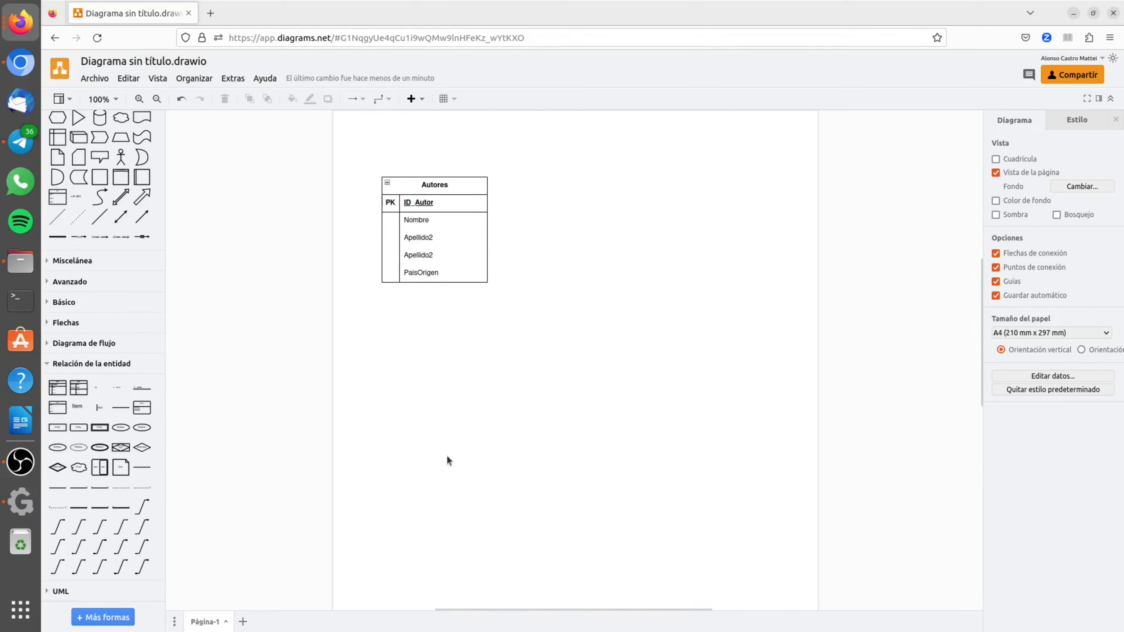
Check the Editoriales requirements in the presentation slides and add an entity table titled Editoriales below Autores in the draw.io diagram.
key("super")
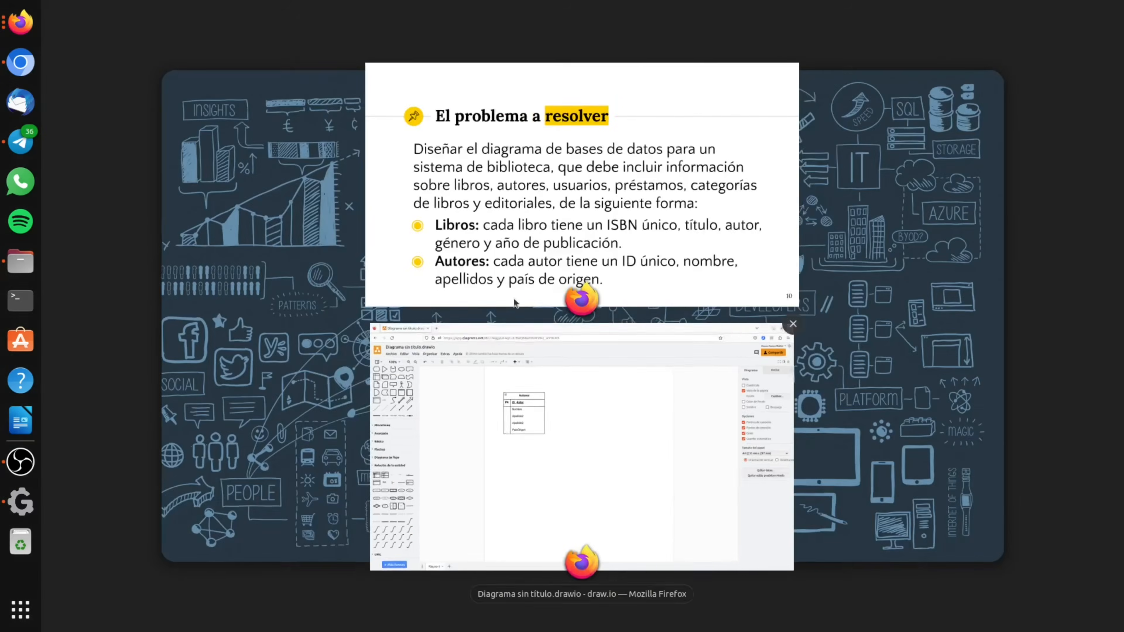
left_click(500, 266)
key("Right")
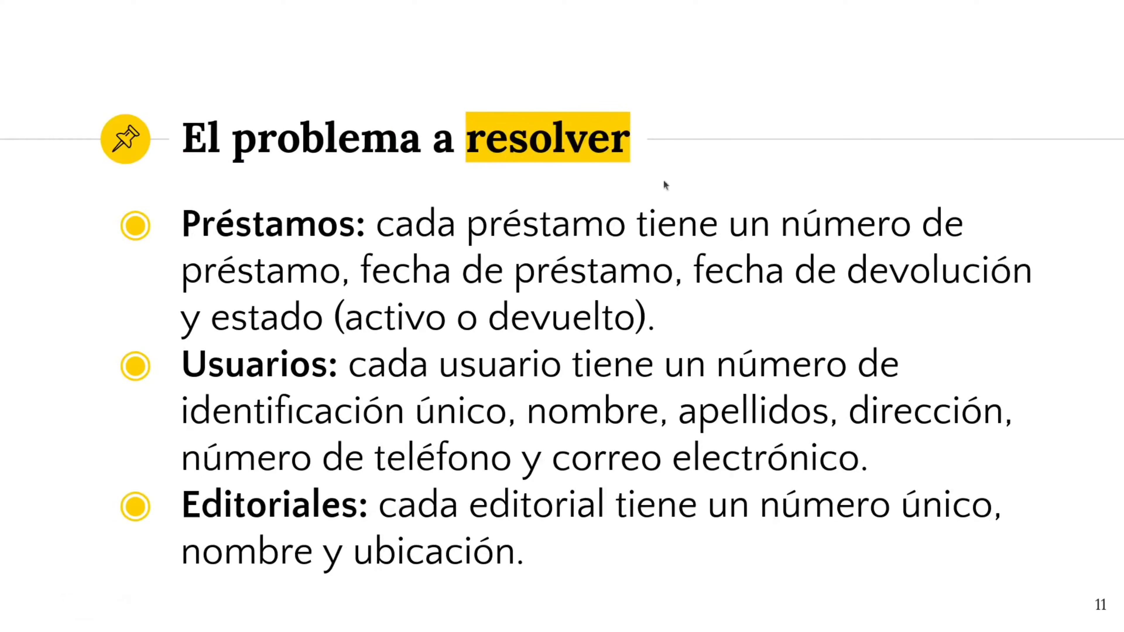
key("alt+Tab")
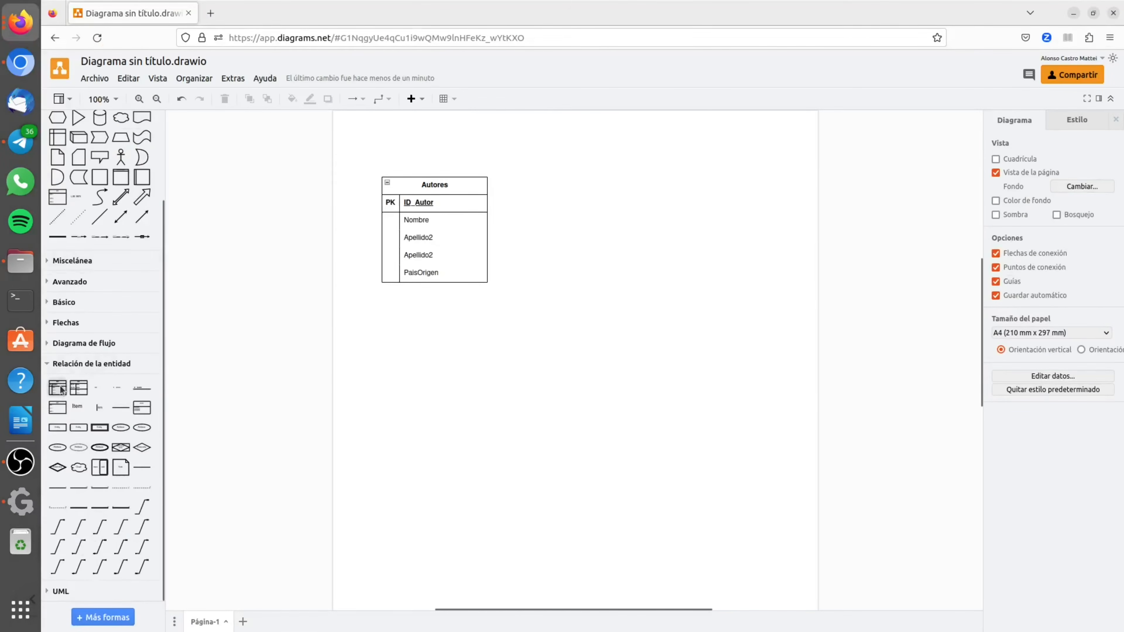
left_click_drag(61, 389, 384, 313)
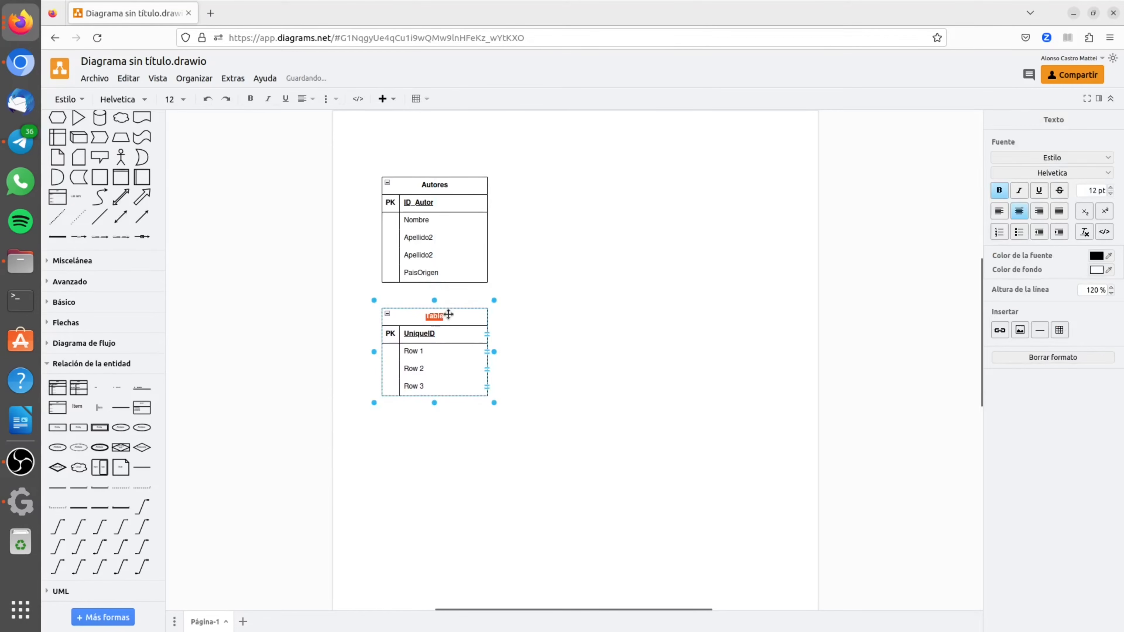
type("Editoriales")
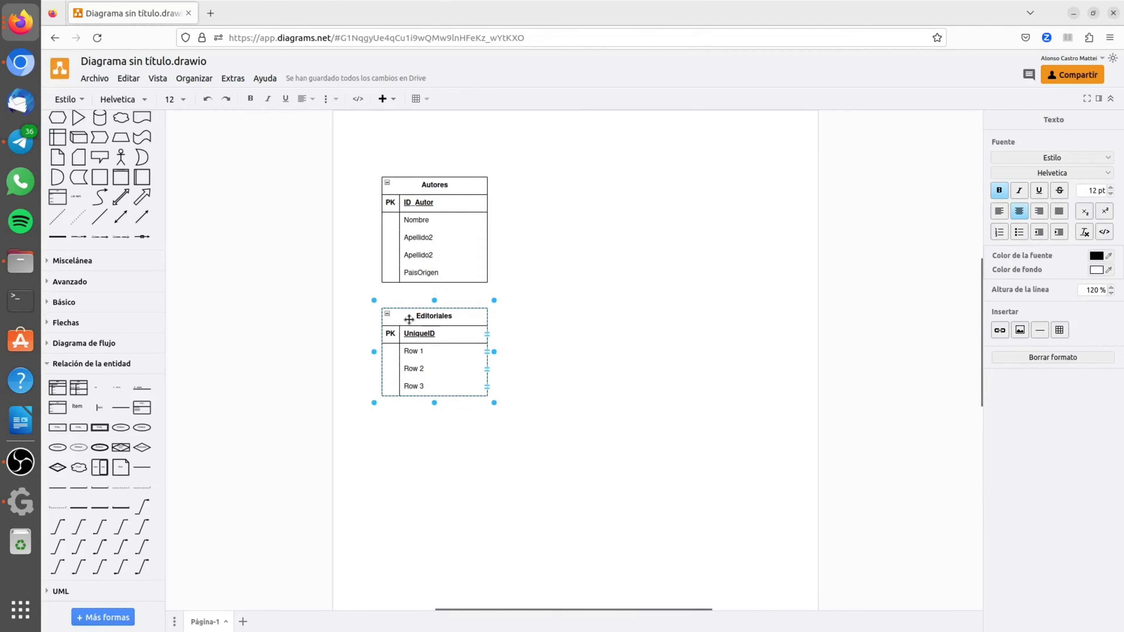
Name the Editoriales table's primary key ID_Editorial and its first two fields Nombre and Ubicación.
double_click(423, 334)
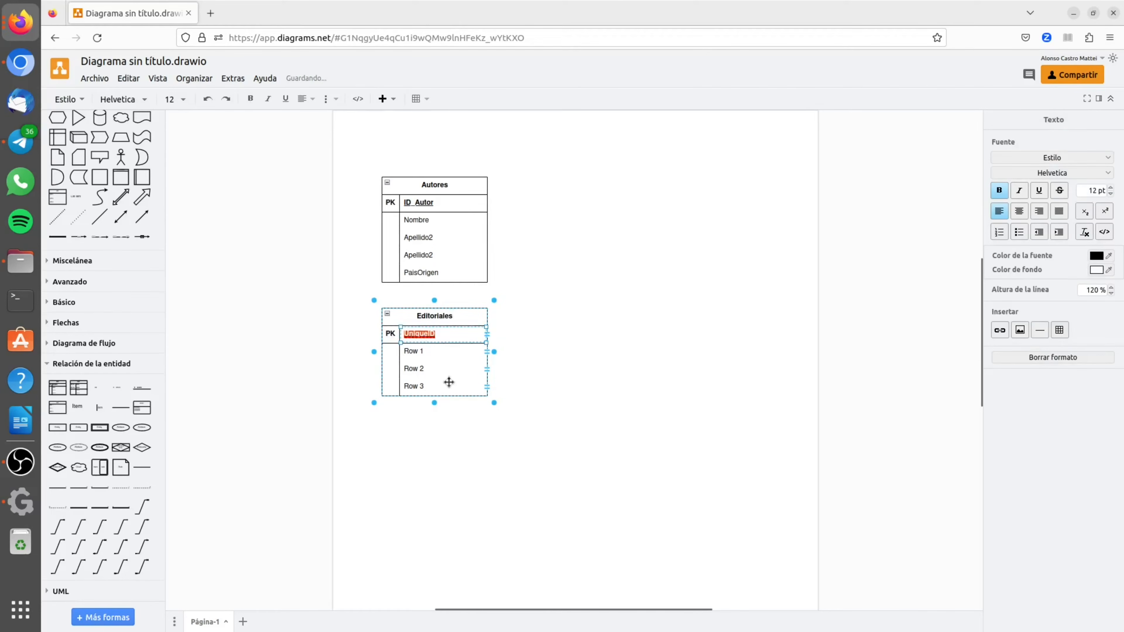
type("ID_Edi")
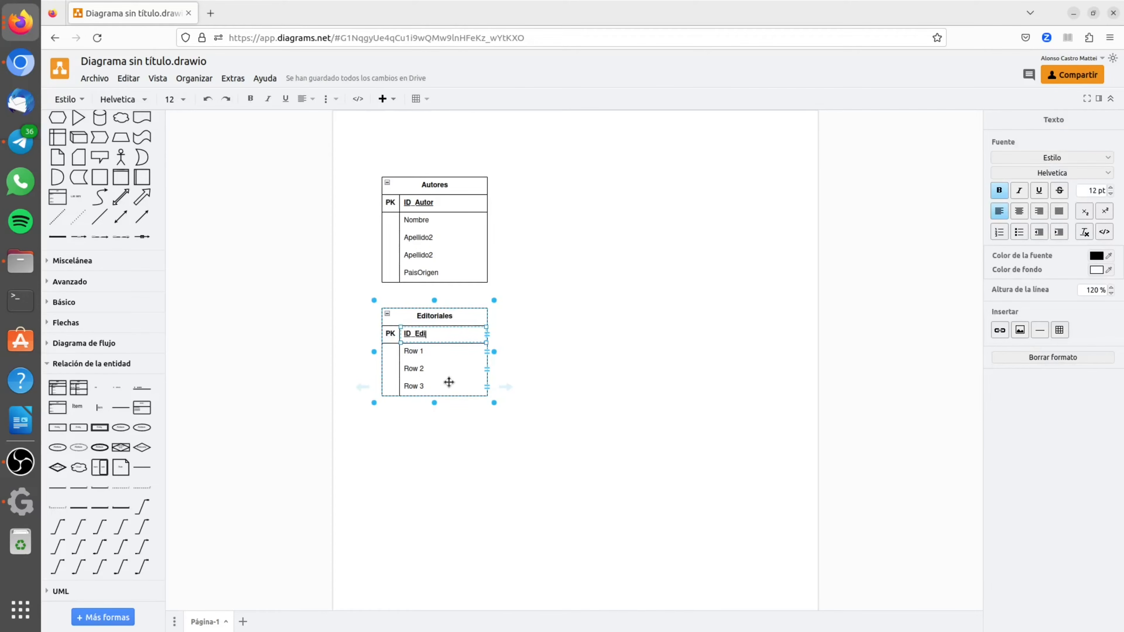
type("torial")
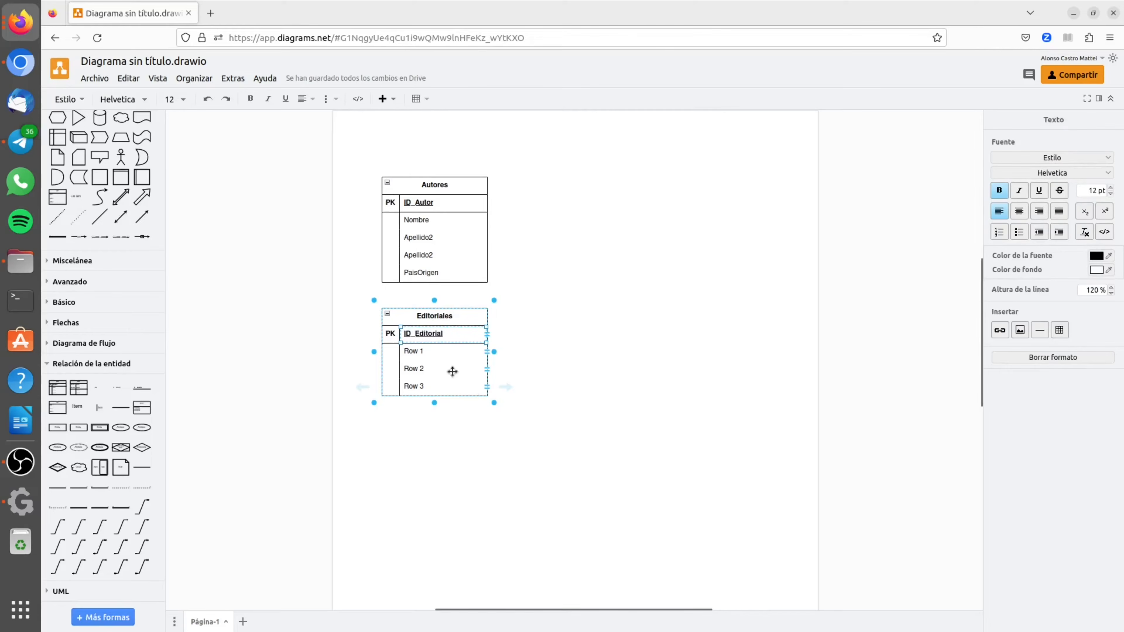
left_click(408, 351)
double_click(408, 351)
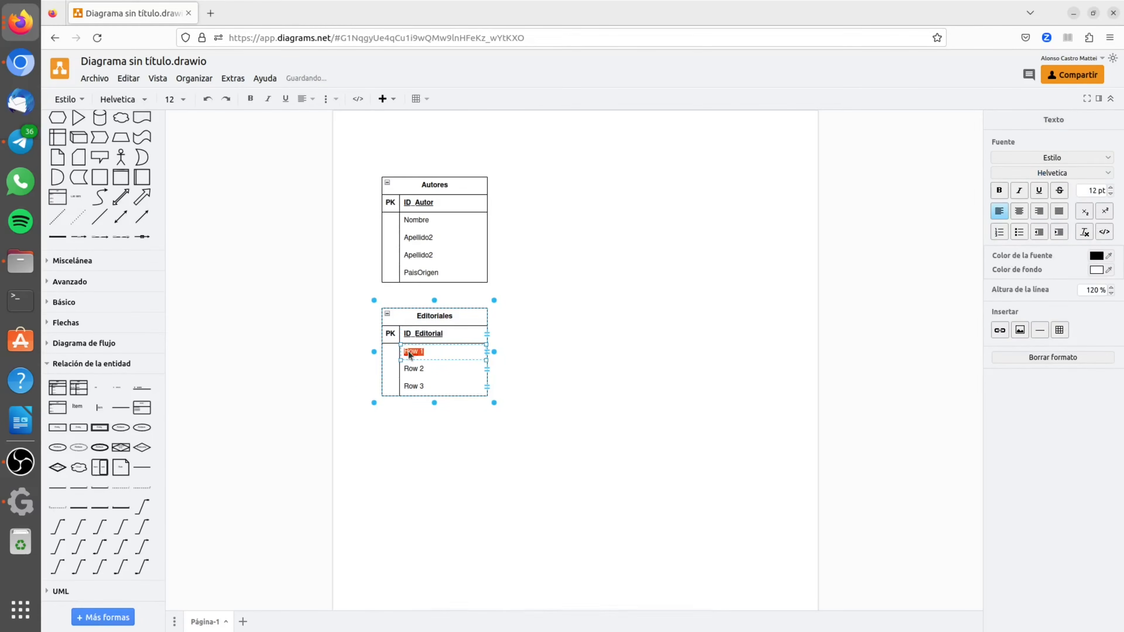
type("Nombre")
double_click(412, 368)
type("Ubic")
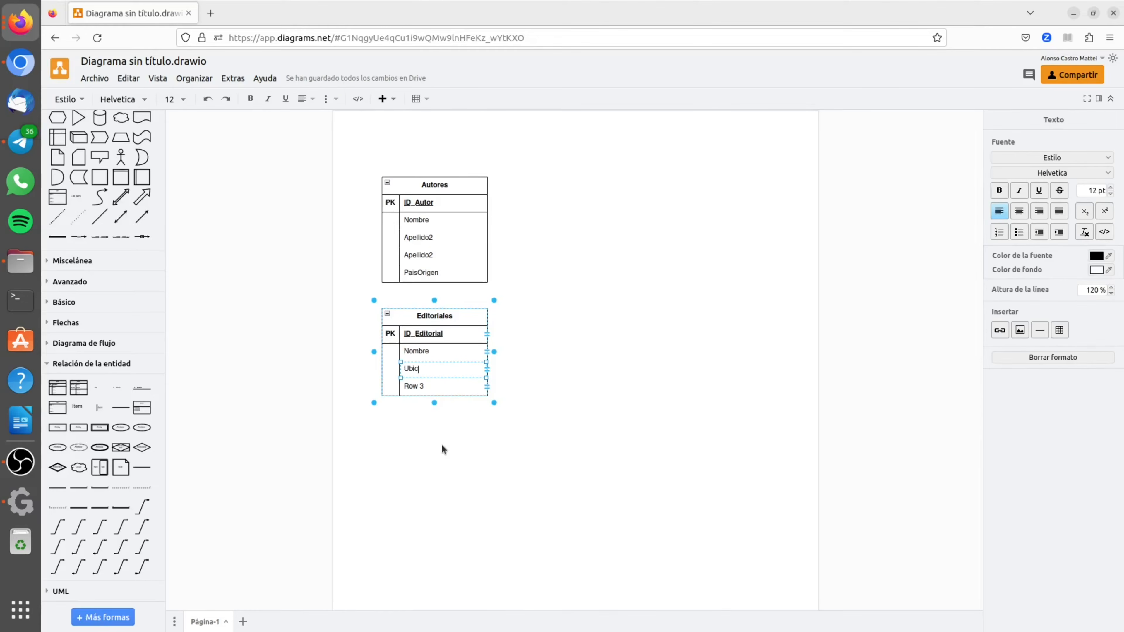
type("ación")
left_click(442, 444)
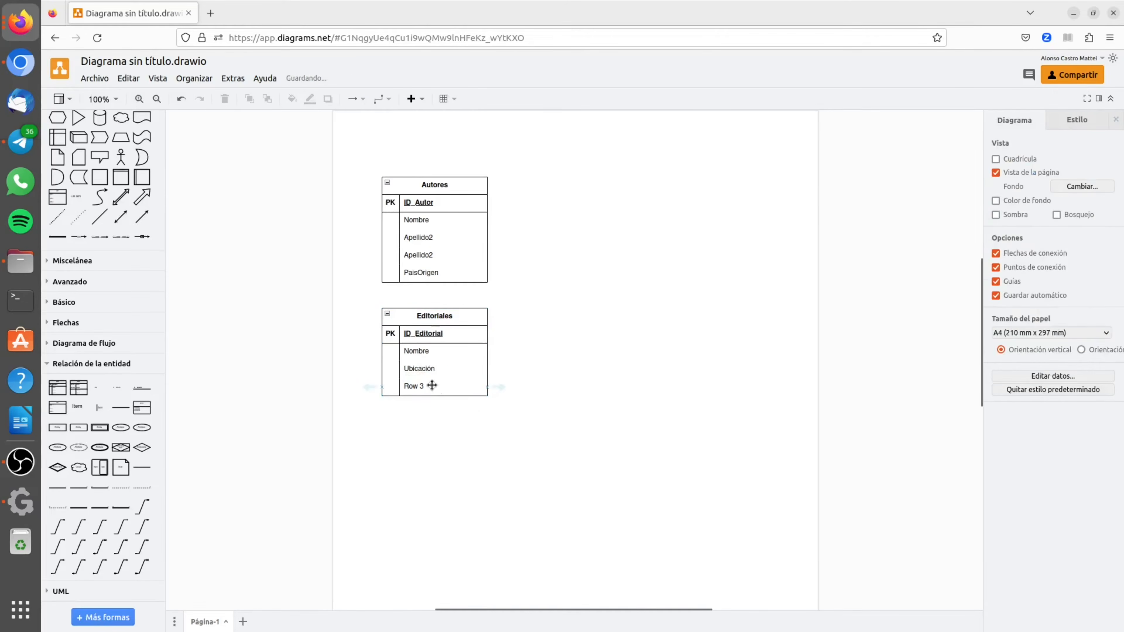
Delete the unused third field row from the Editoriales table.
right_click(432, 385)
left_click(418, 385)
right_click(417, 384)
left_click(478, 398)
left_click(497, 468)
left_click(446, 390)
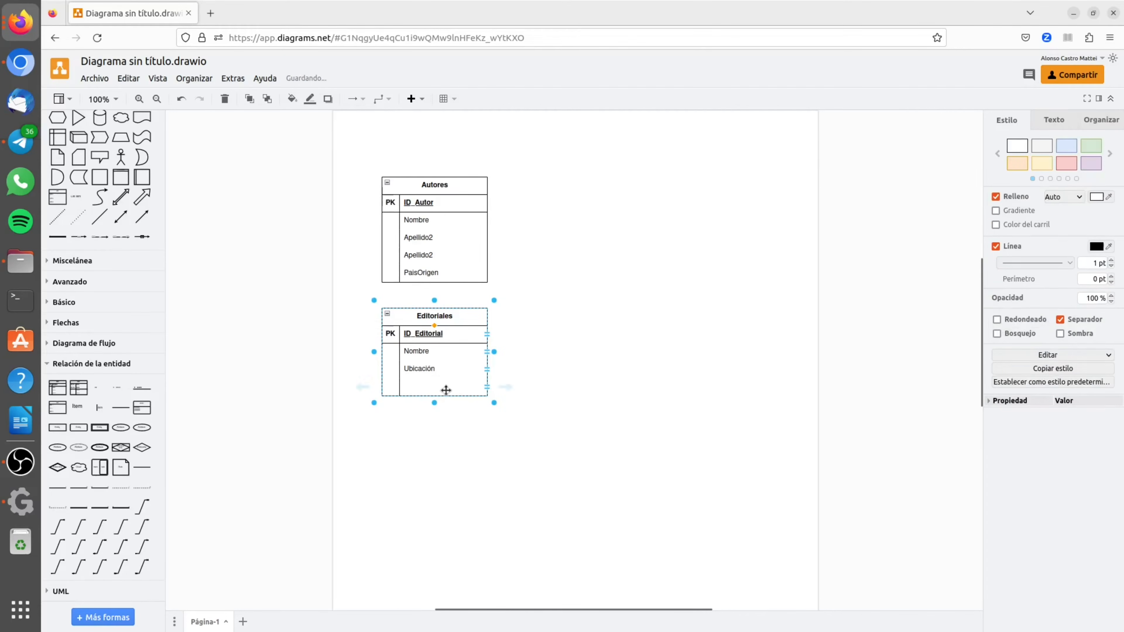
right_click(484, 386)
left_click(505, 393)
left_click(478, 450)
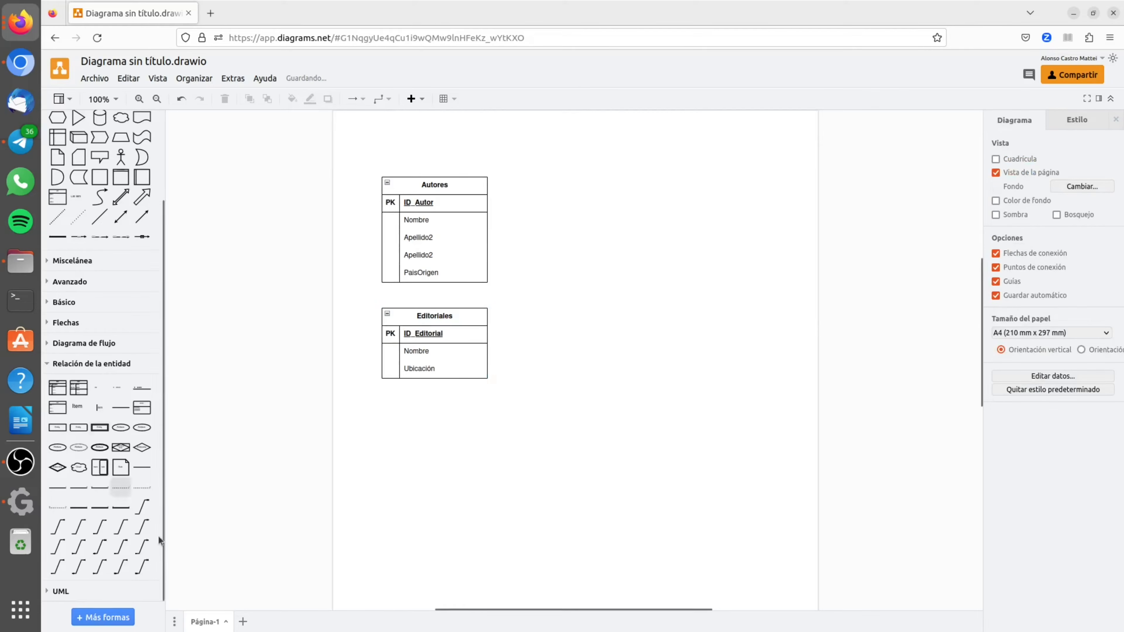
Place a new entity table below Editoriales and check the Género requirements in the presentation slides before returning to the draw.io diagram.
left_click(58, 387)
left_click_drag(597, 330, 458, 413)
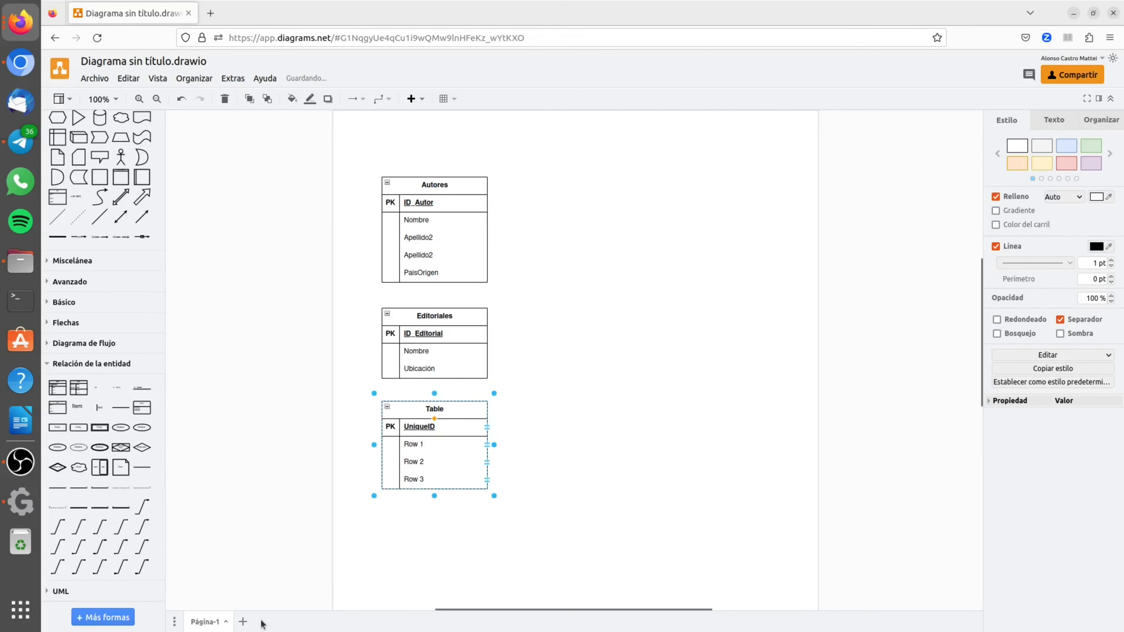
key("super")
left_click(527, 217)
key("Right")
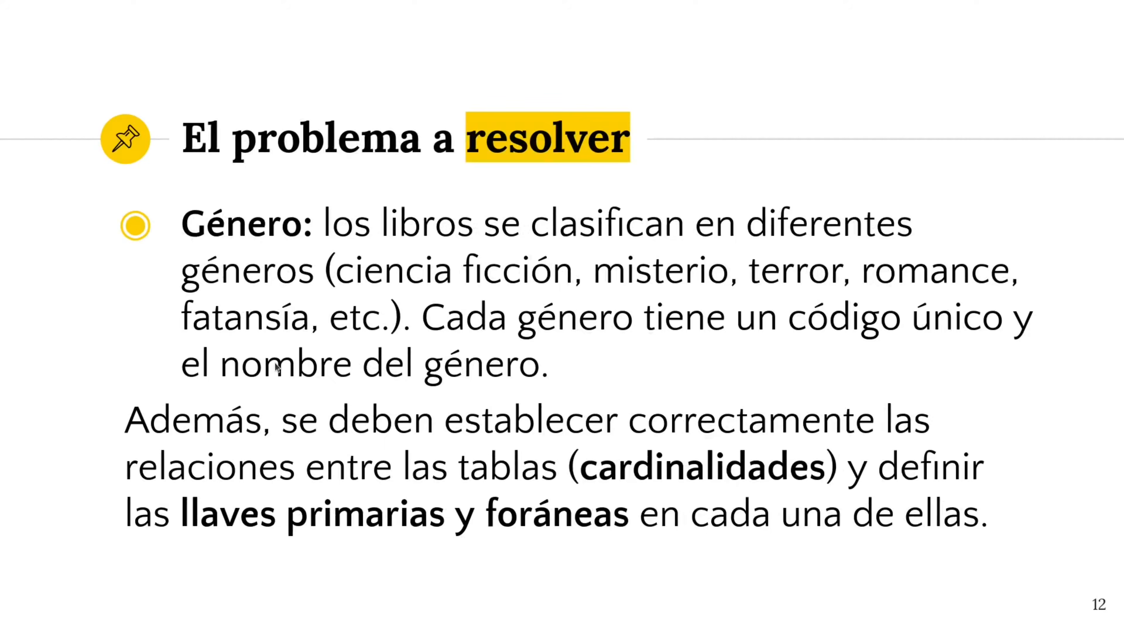
key("super")
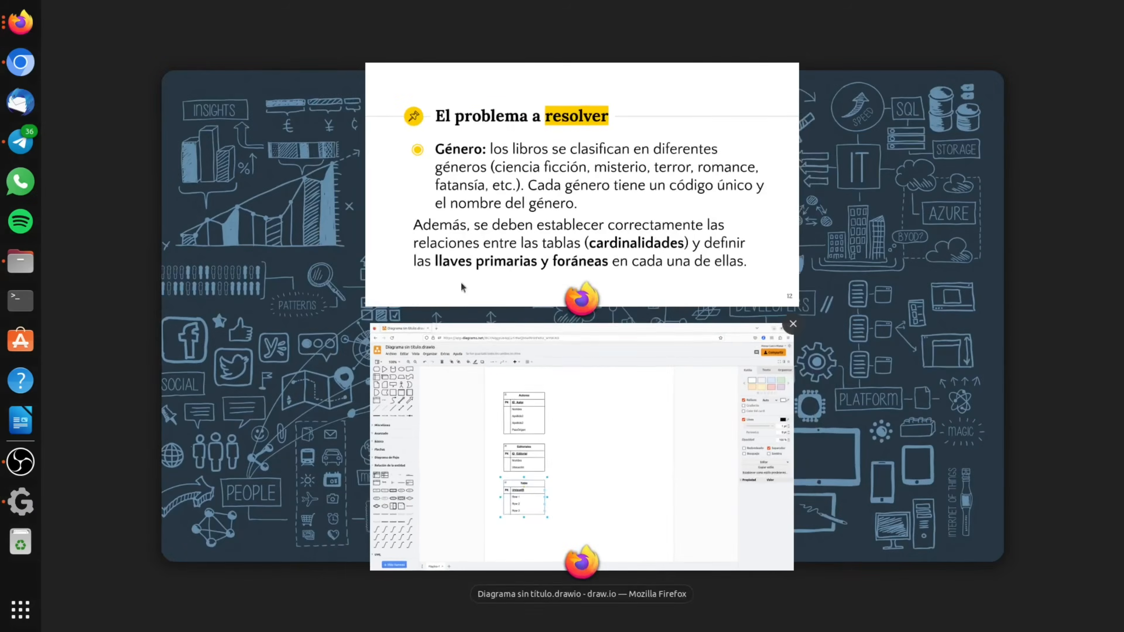
left_click(450, 429)
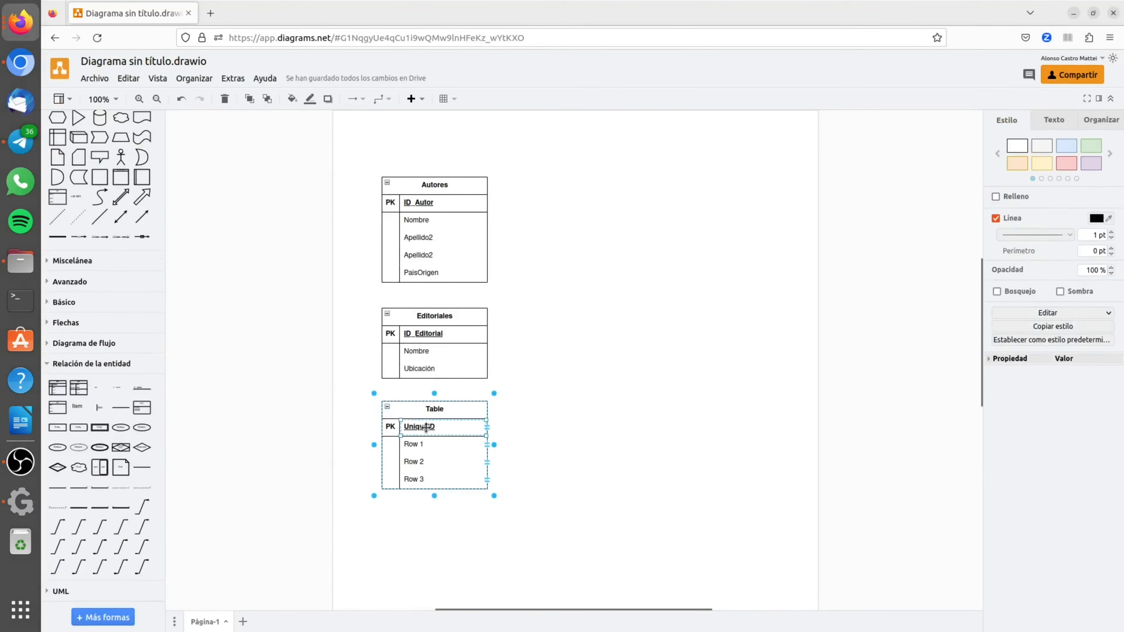
Name the new table's primary key ID_Genero and title the table Géneros.
double_click(424, 426)
type("ID_")
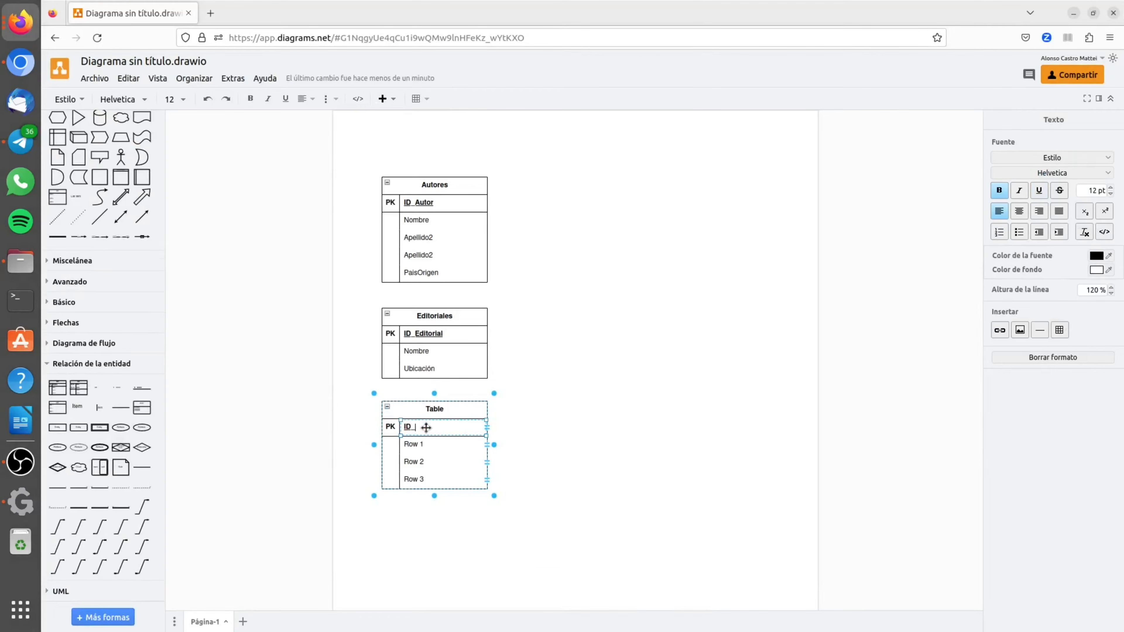
type("Gé")
type("nero")
double_click(434, 409)
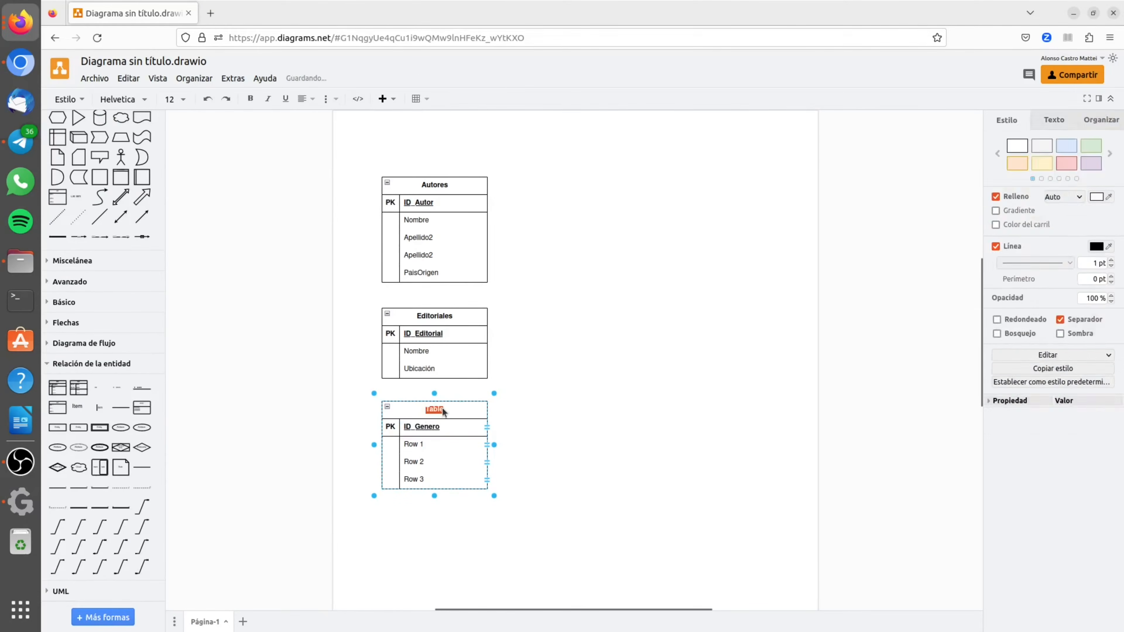
type("Géneros")
left_click(578, 471)
Name the first field of the Géneros table NombreGenero.
double_click(428, 444)
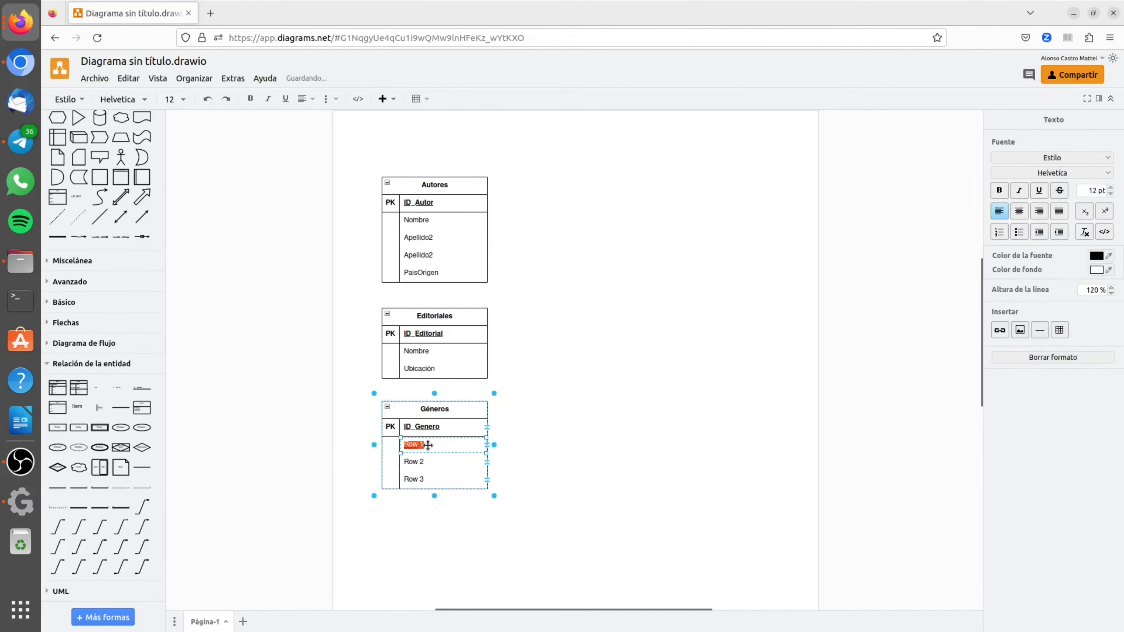
type("No")
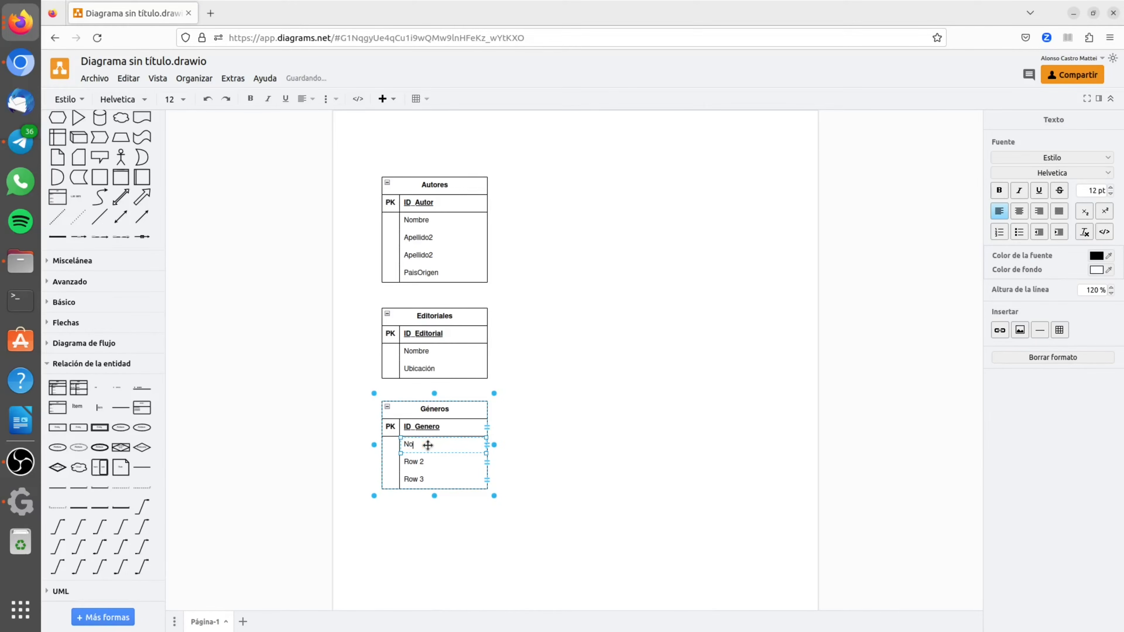
type("mbreGenero")
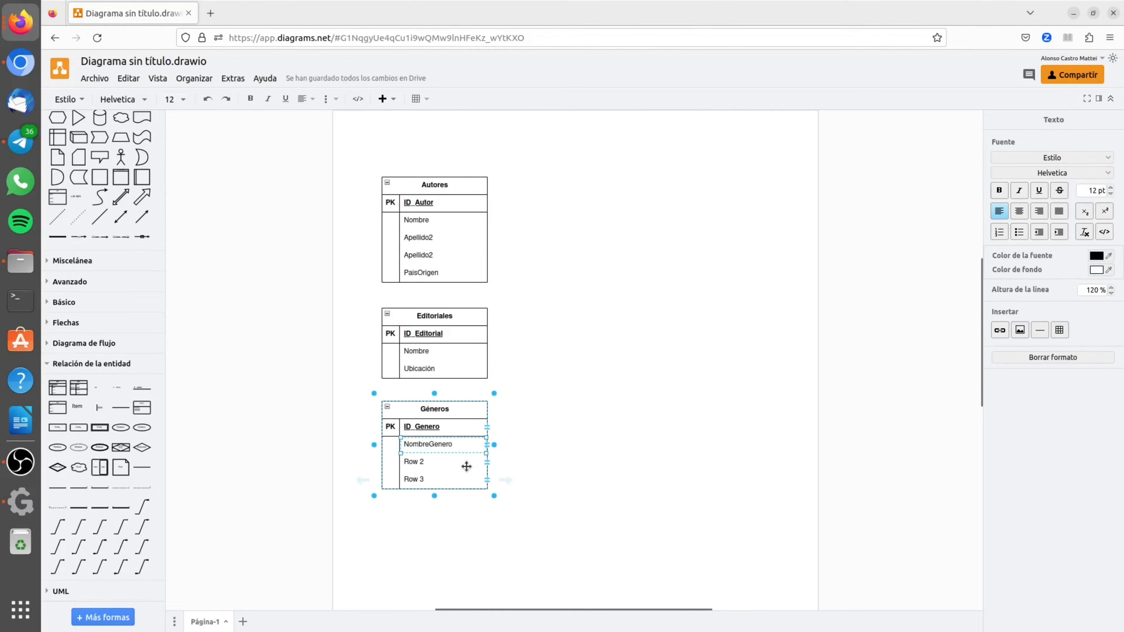
Delete the two unused rows, Row 2 and Row 3, from the Géneros table.
left_click(487, 463)
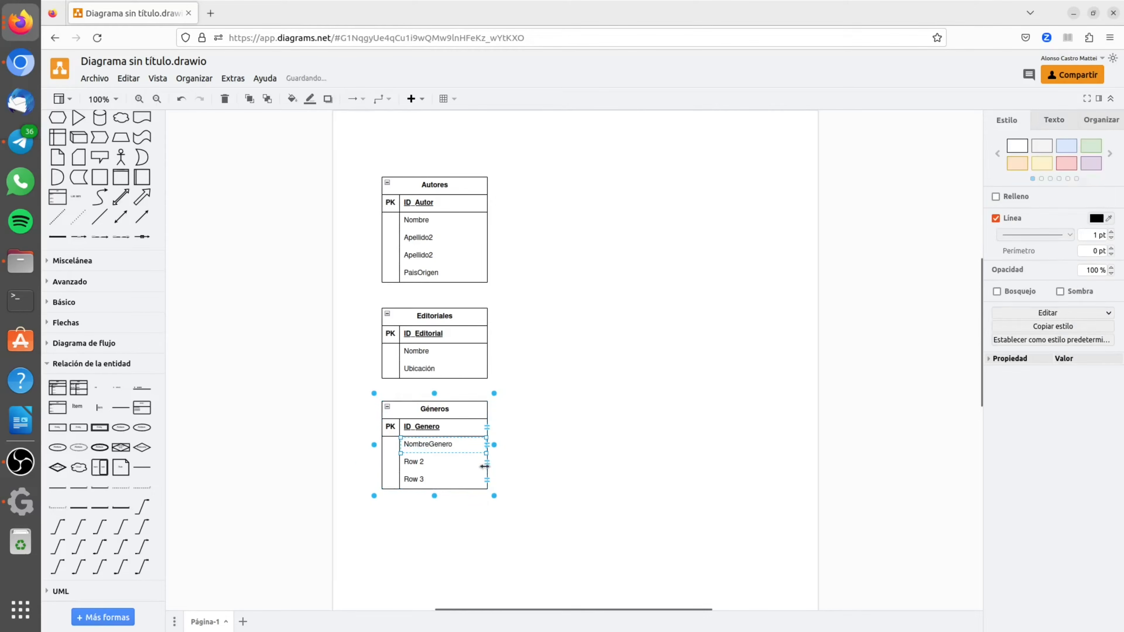
right_click(488, 463)
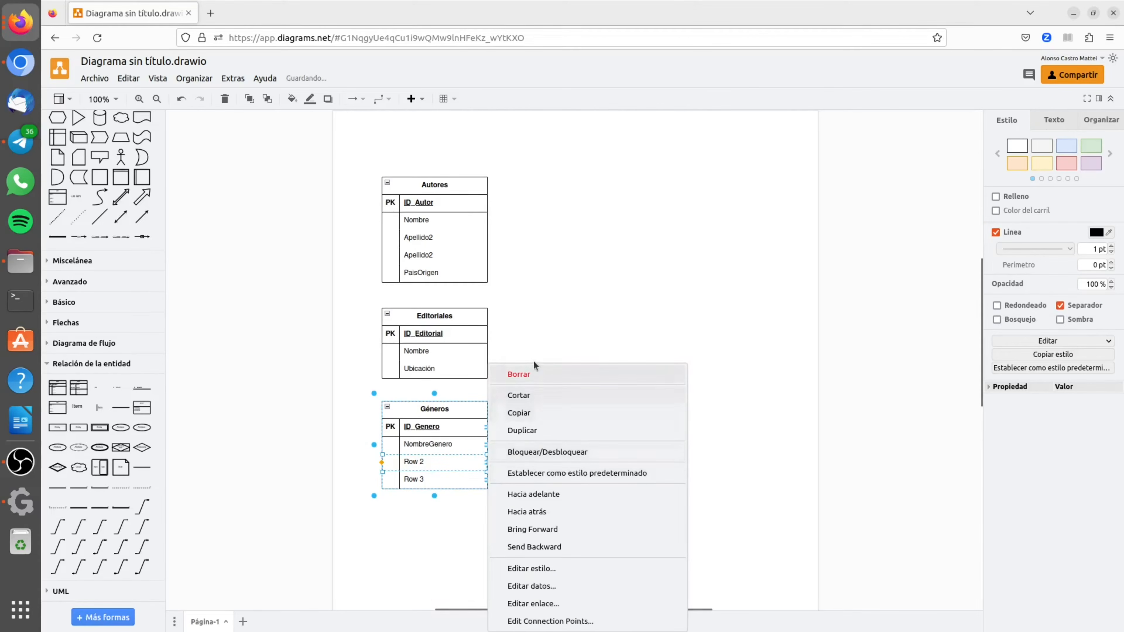
left_click(535, 374)
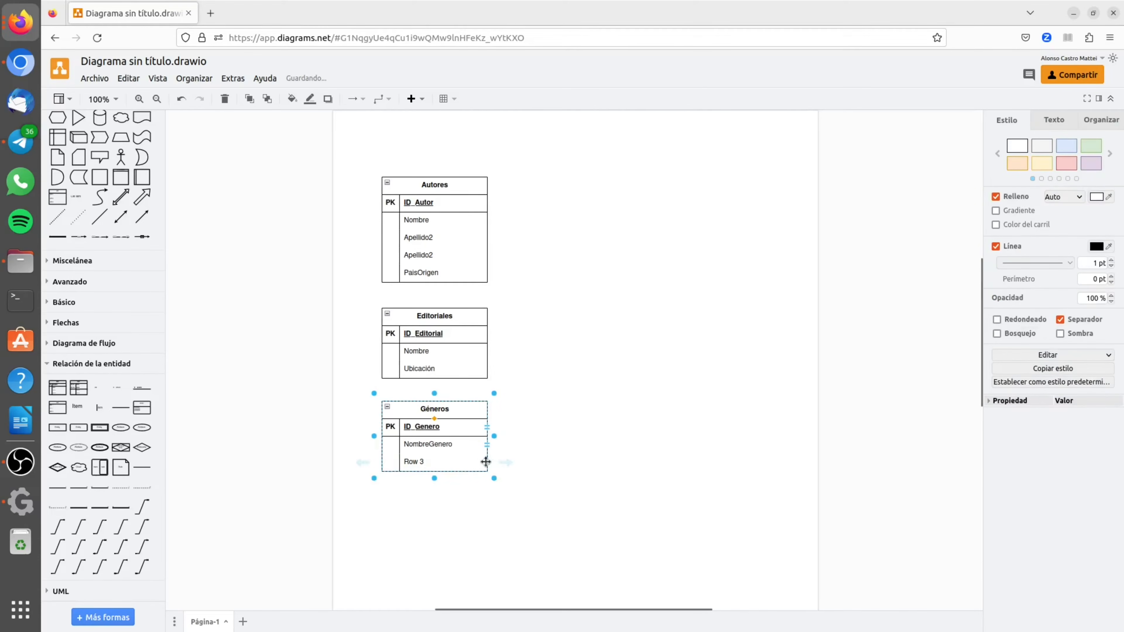
right_click(486, 462)
left_click(513, 374)
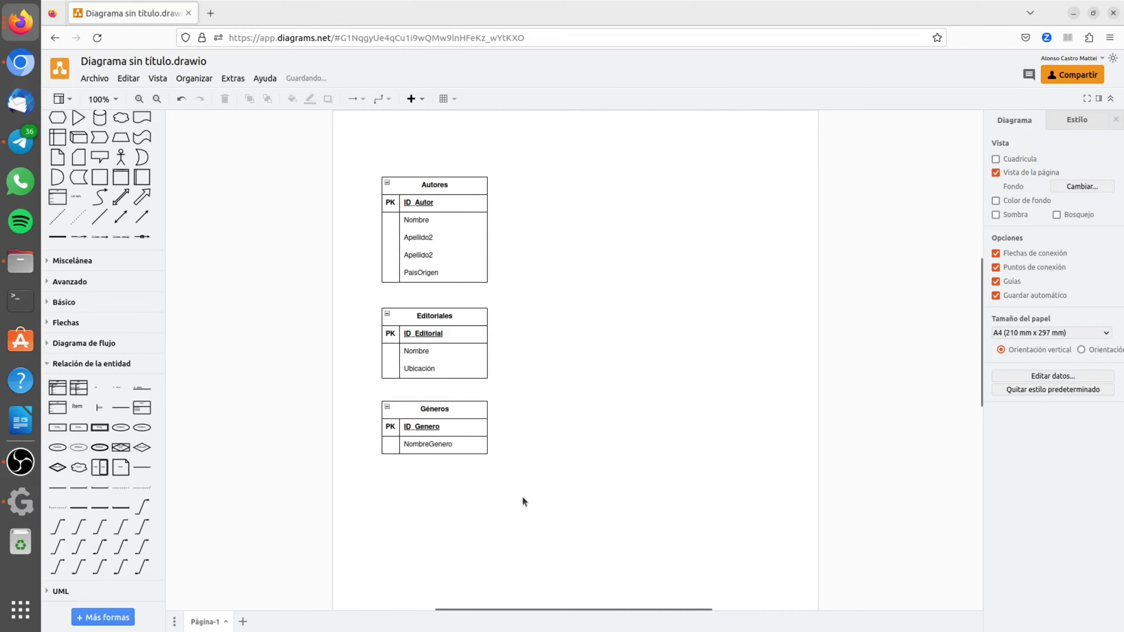
Add an entity table titled Libros to the right of Autores and align its upper edge with the Autores table.
left_click_drag(56, 387, 544, 185)
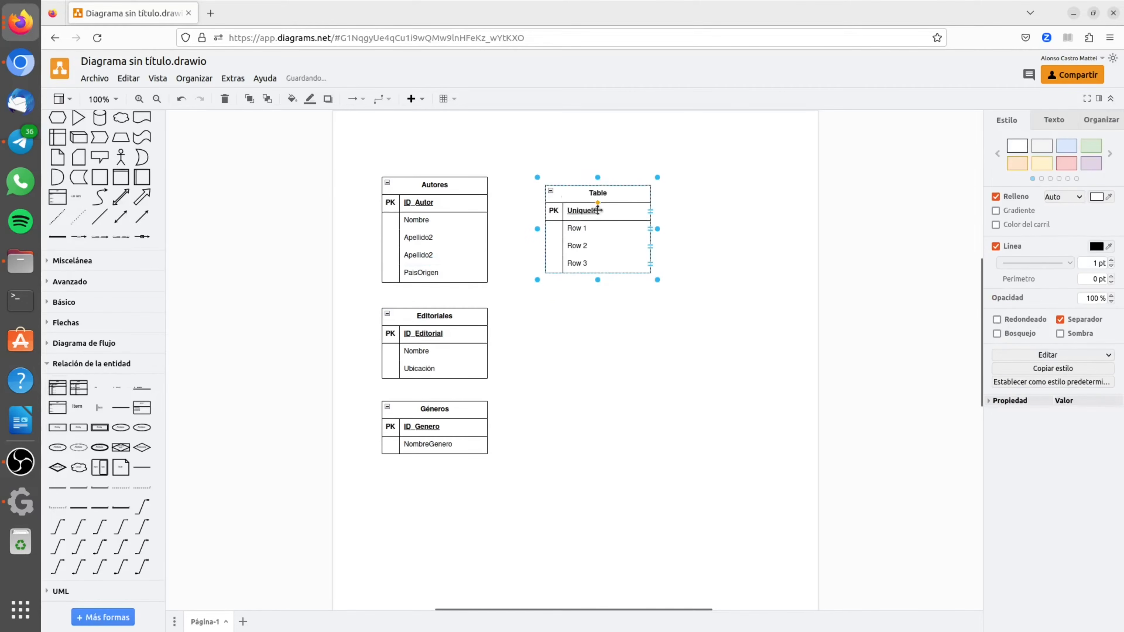
double_click(601, 192)
type("Li")
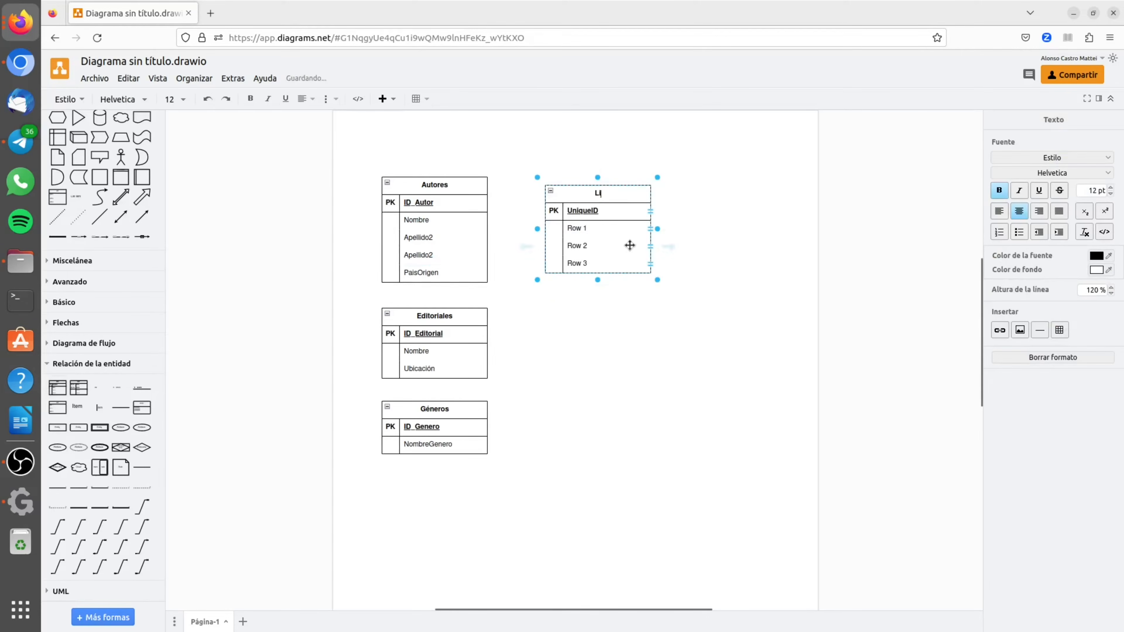
type("bros")
left_click(635, 293)
left_click(597, 198)
mouse_move(597, 198)
left_mouse_down()
mouse_move(580, 190)
mouse_move(588, 204)
mouse_move(587, 186)
left_mouse_up()
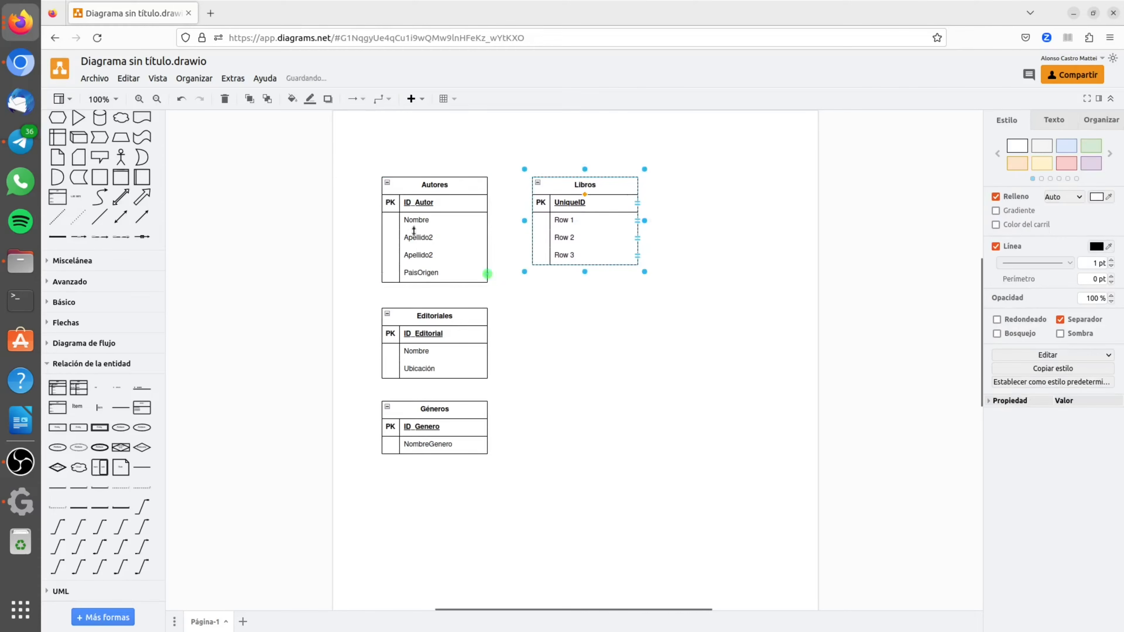
Switch to the Google Slides presentation and go back two slides to read the requirements for Libros.
key("super")
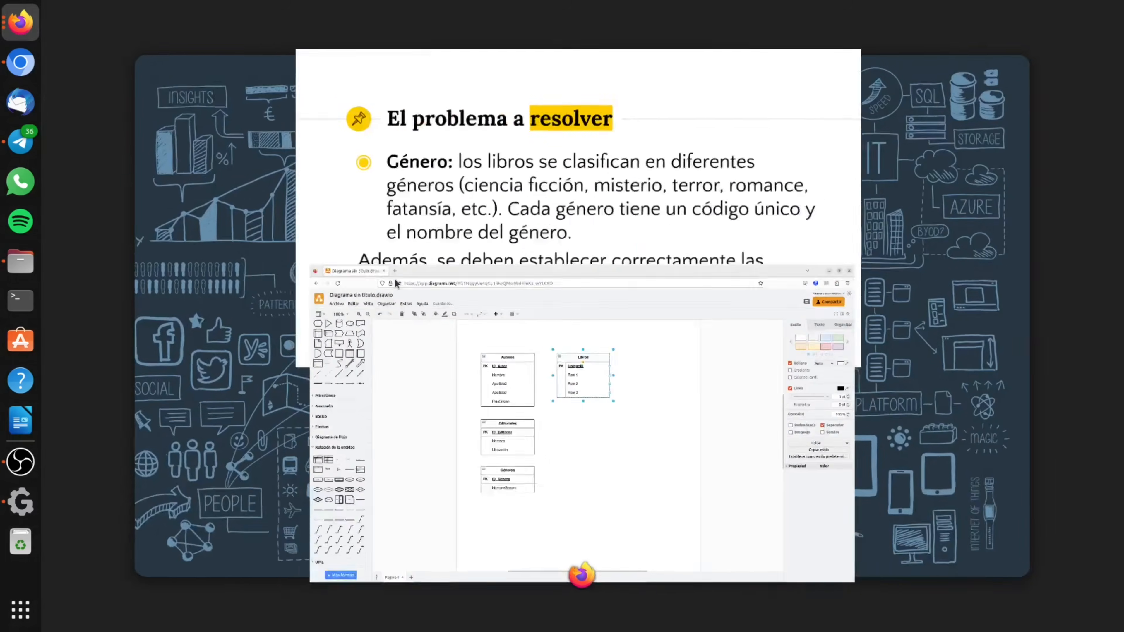
left_click(470, 212)
key("Left")
key("Left")
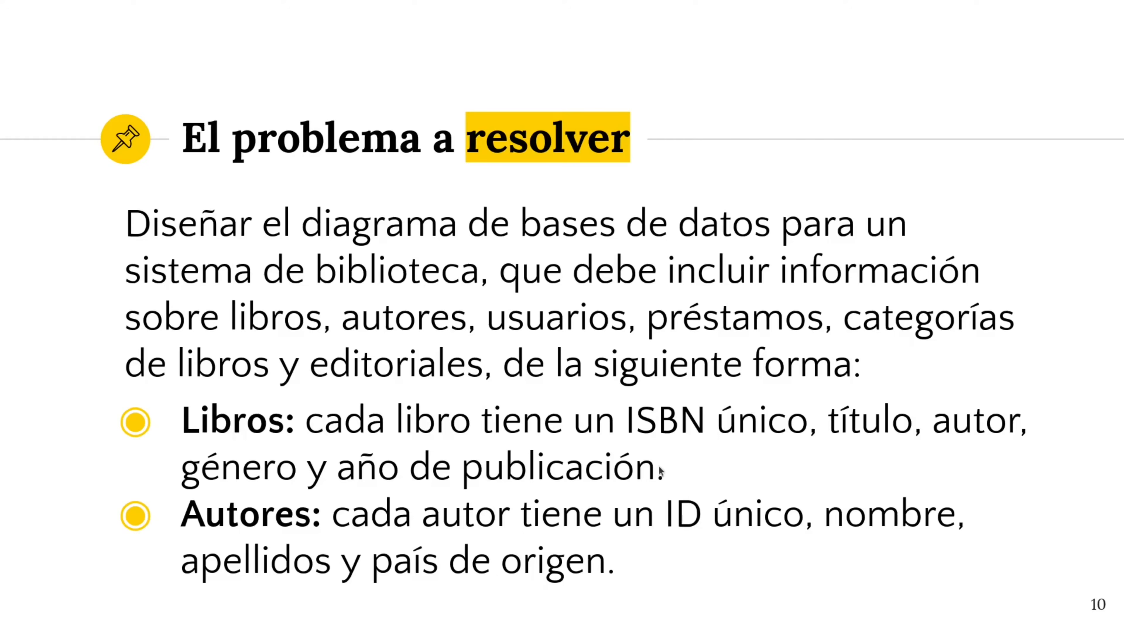
Return to the draw.io diagram and name the Libros primary key ISBN and its first two fields Titulo and ID_Autor.
key("super")
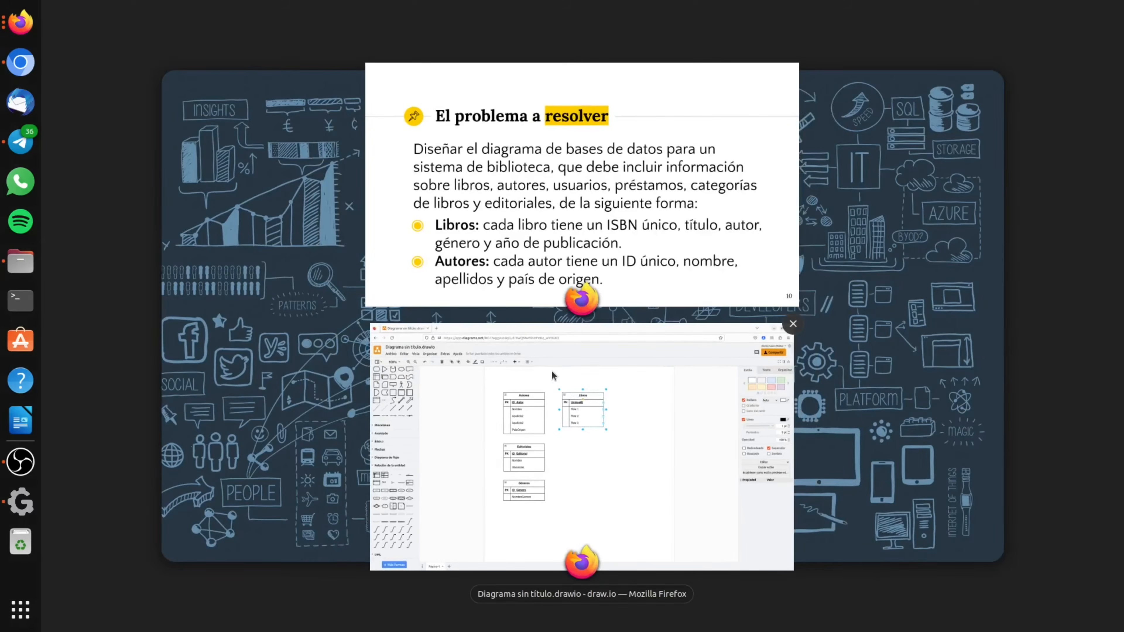
left_click(551, 372)
double_click(575, 203)
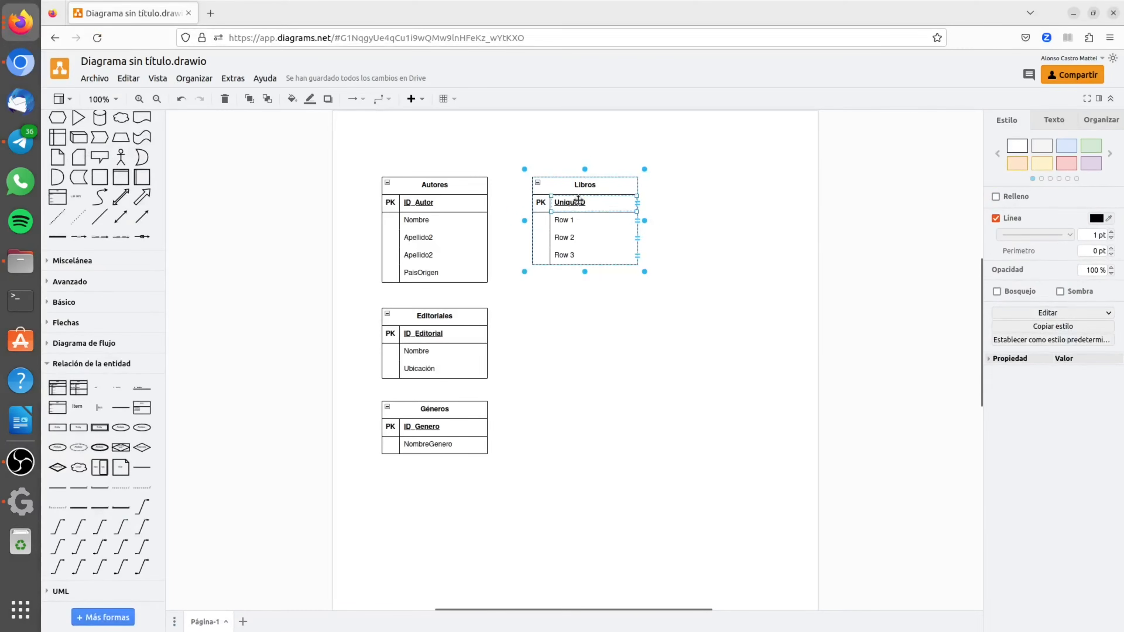
type("ISBN")
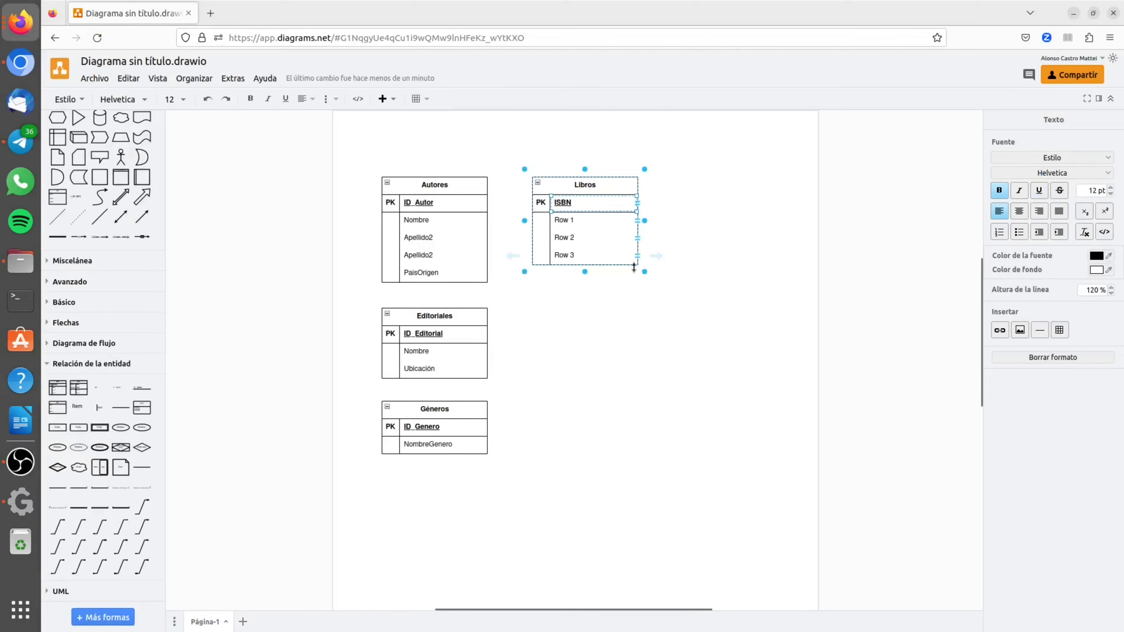
double_click(564, 221)
type("Titulo")
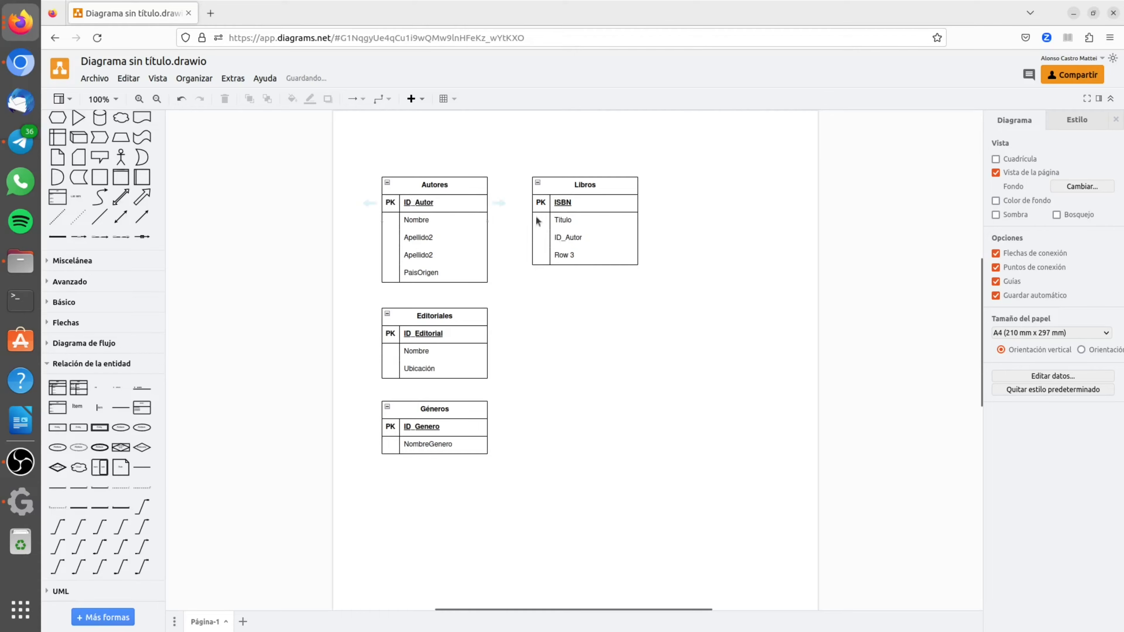
Mark the ID_Autor field of the Libros table as a foreign key with the label FK.
double_click(540, 238)
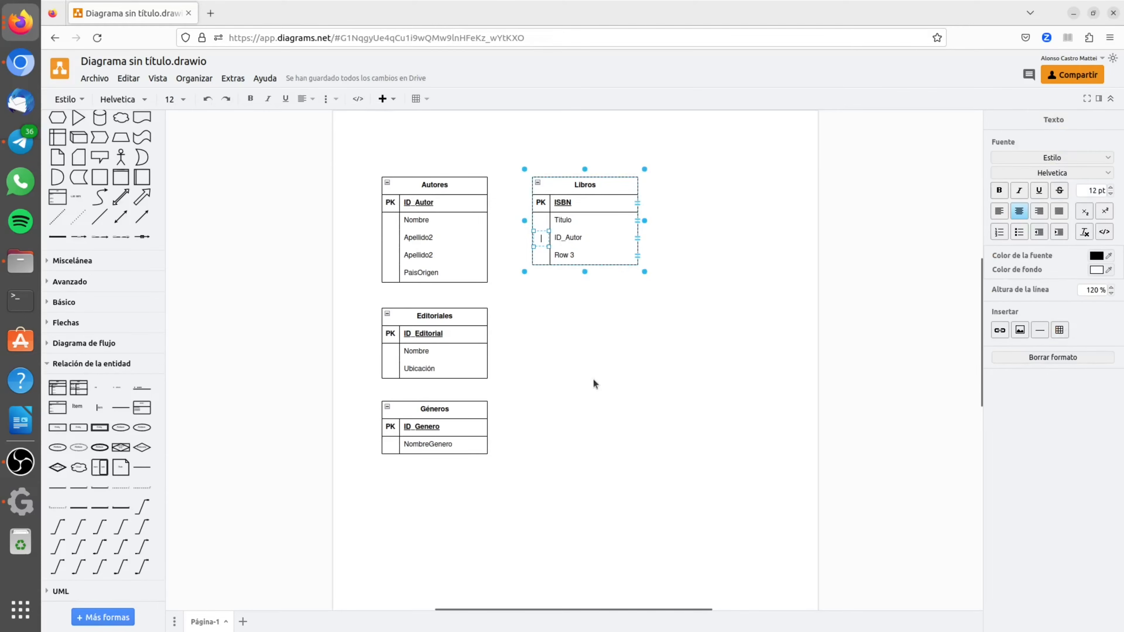
type("FK")
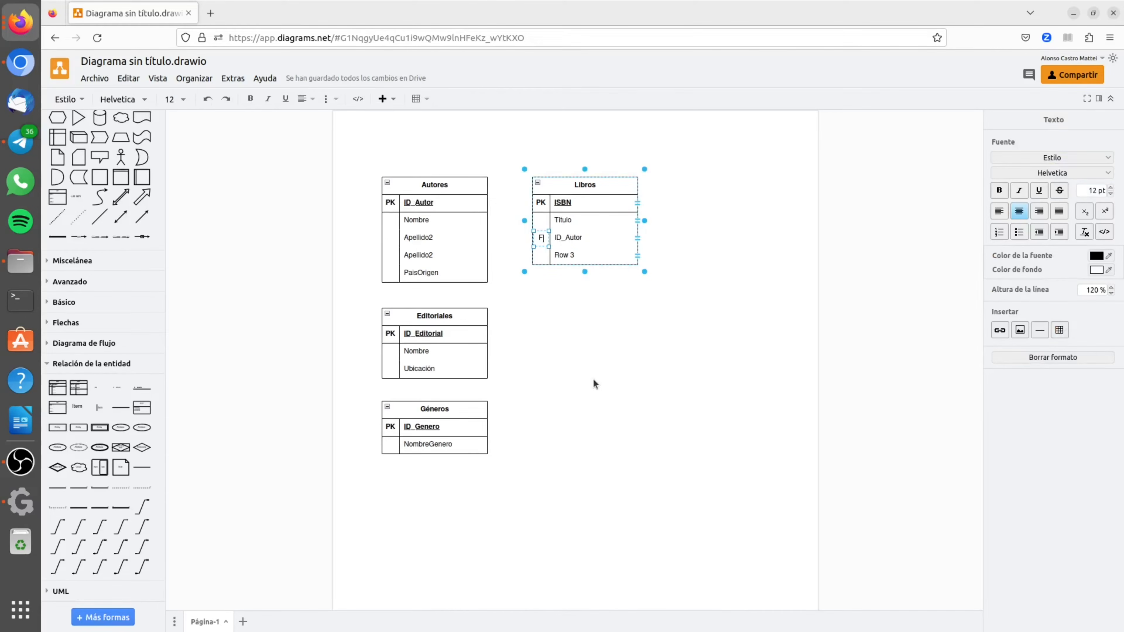
left_click(593, 380)
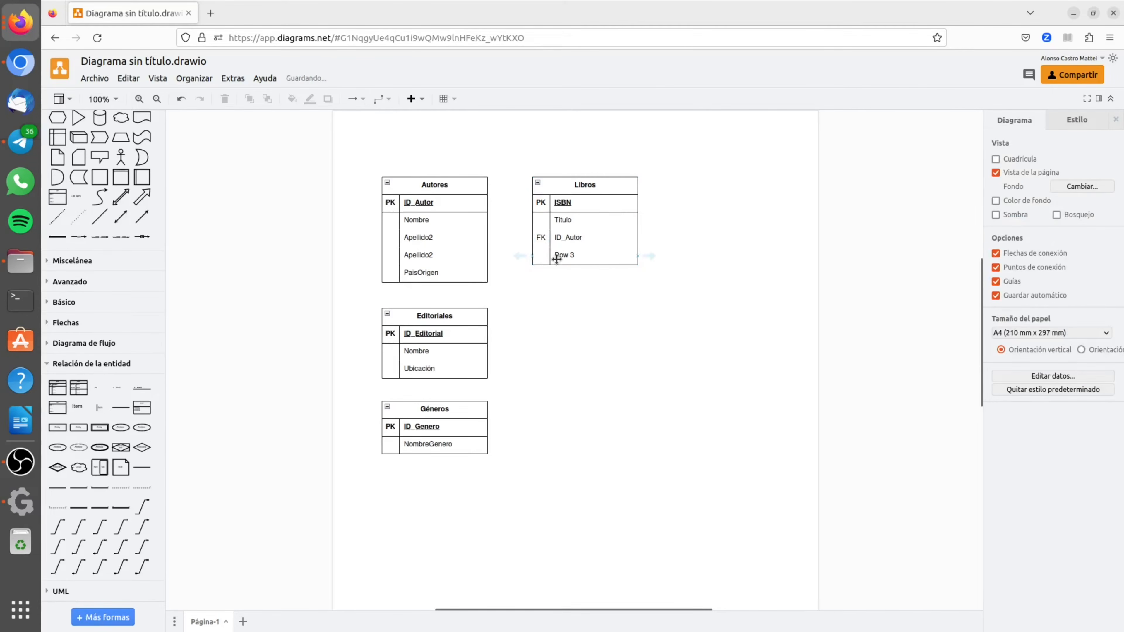
Name the third field of the Libros table ID_Editorial and label it FK.
double_click(571, 255)
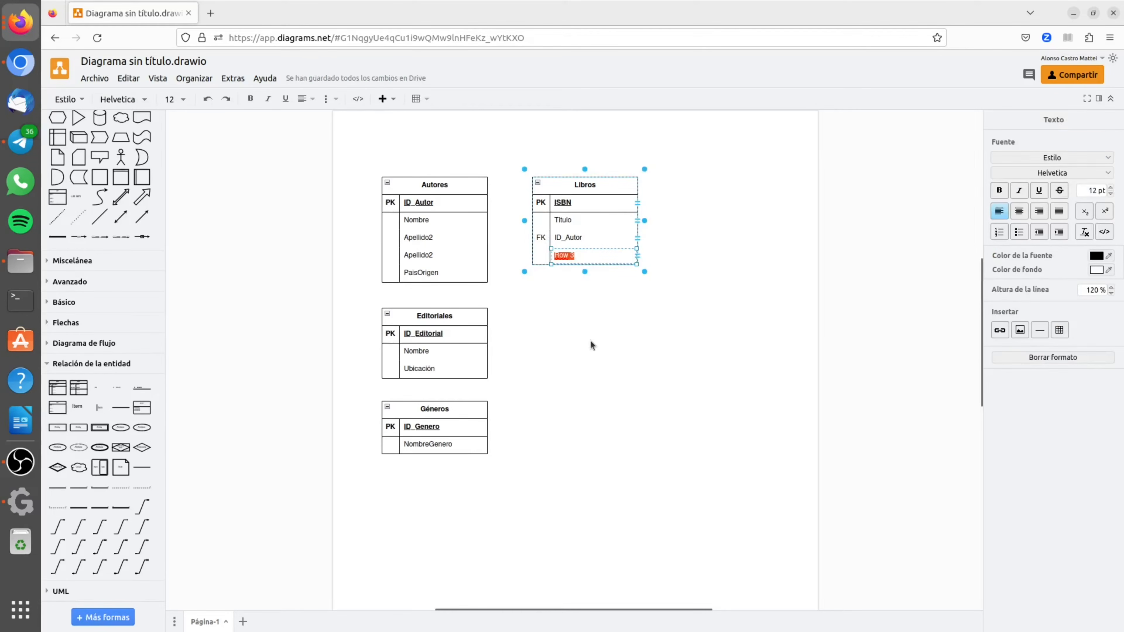
type("ID_")
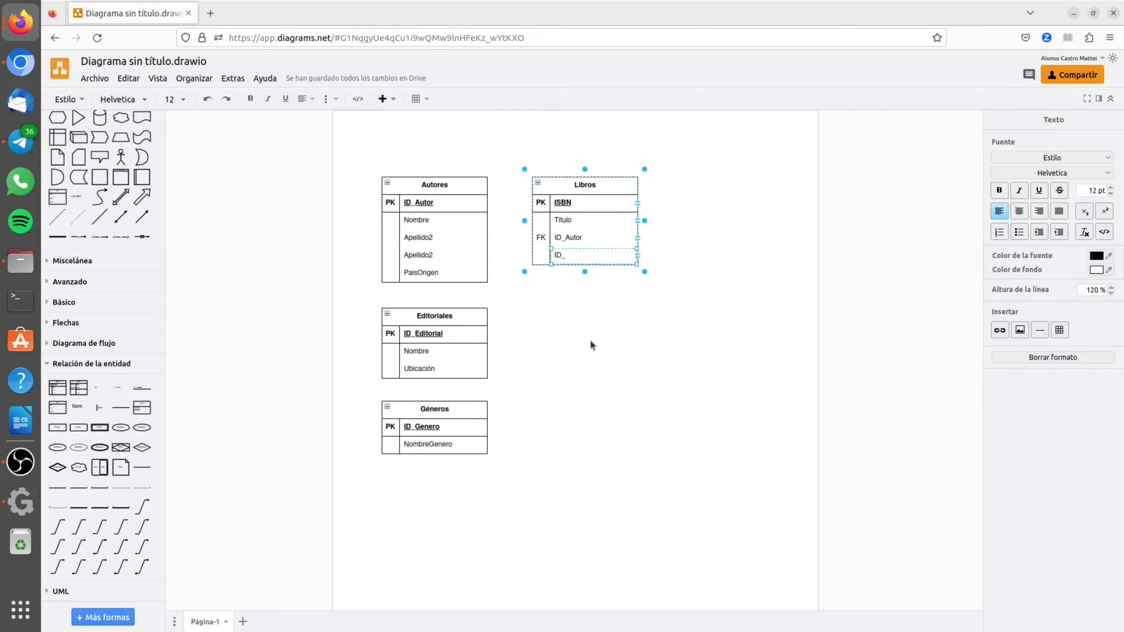
type("Editorial")
double_click(541, 257)
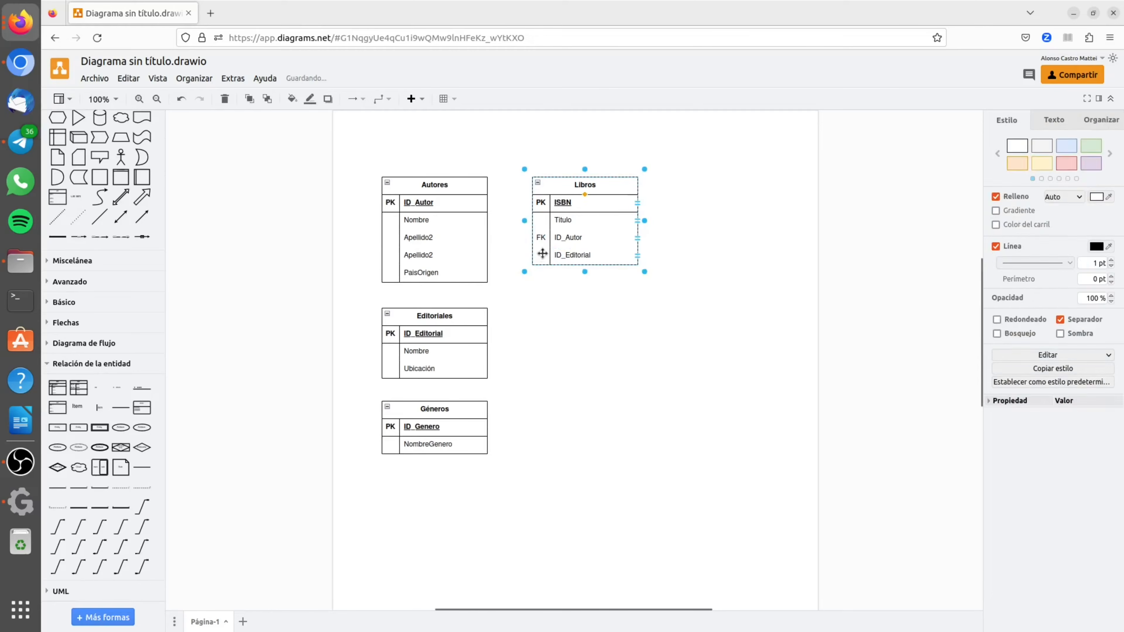
type("FK")
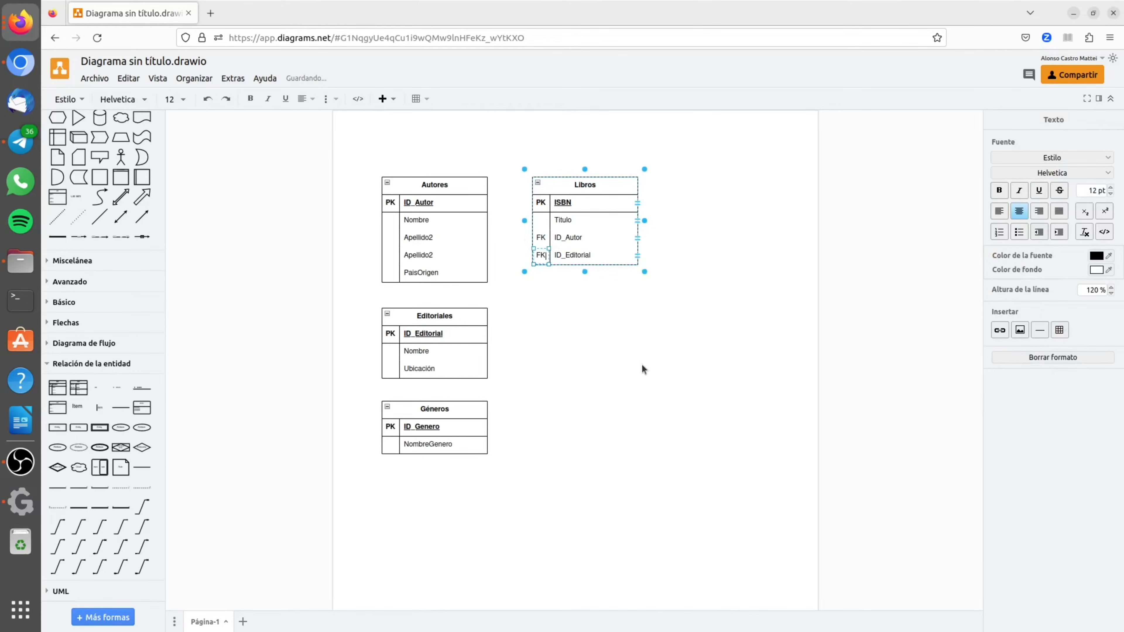
left_click(642, 369)
Duplicate the ID_Editorial row in the Libros table and rename the copy ID_Género, keeping its FK label.
left_click(625, 256)
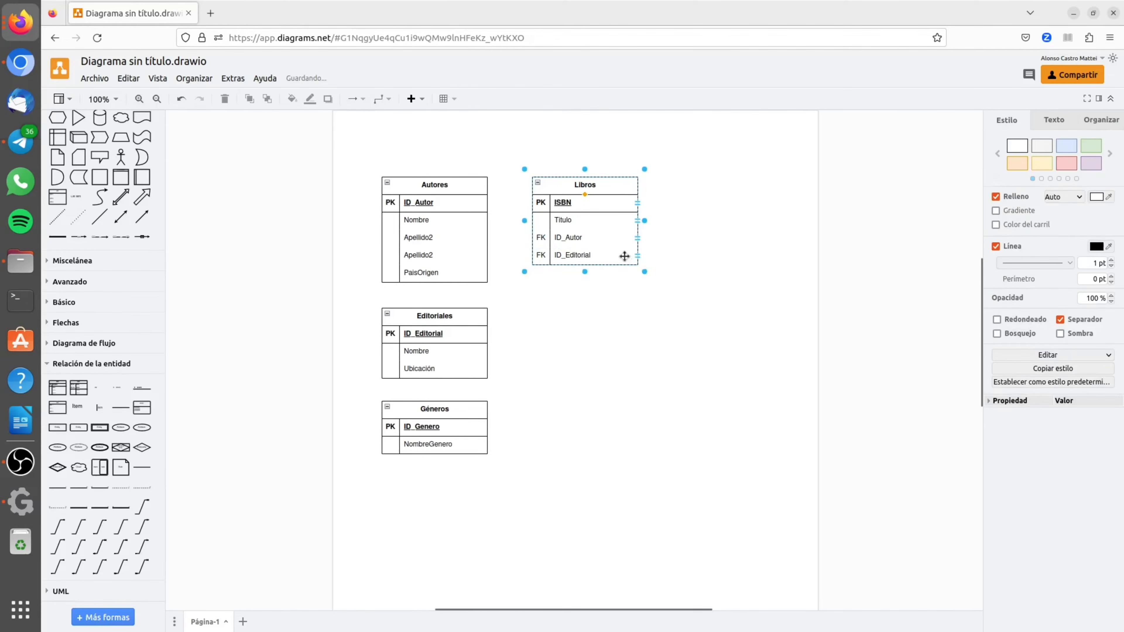
key("ctrl+d")
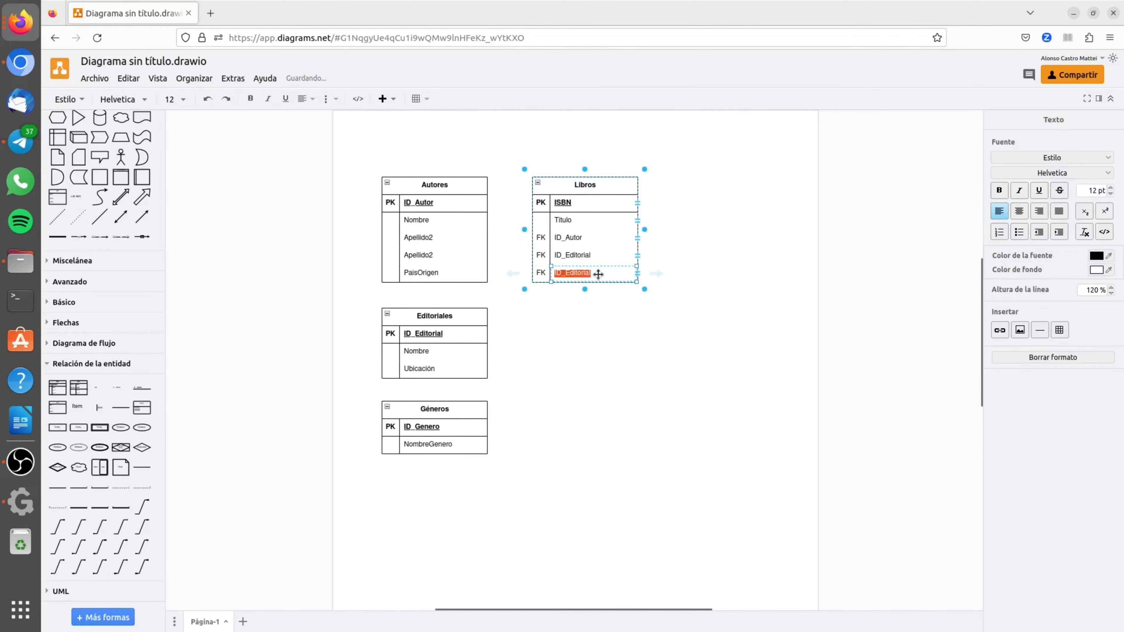
left_click(598, 274)
left_click(586, 275)
double_click(586, 275)
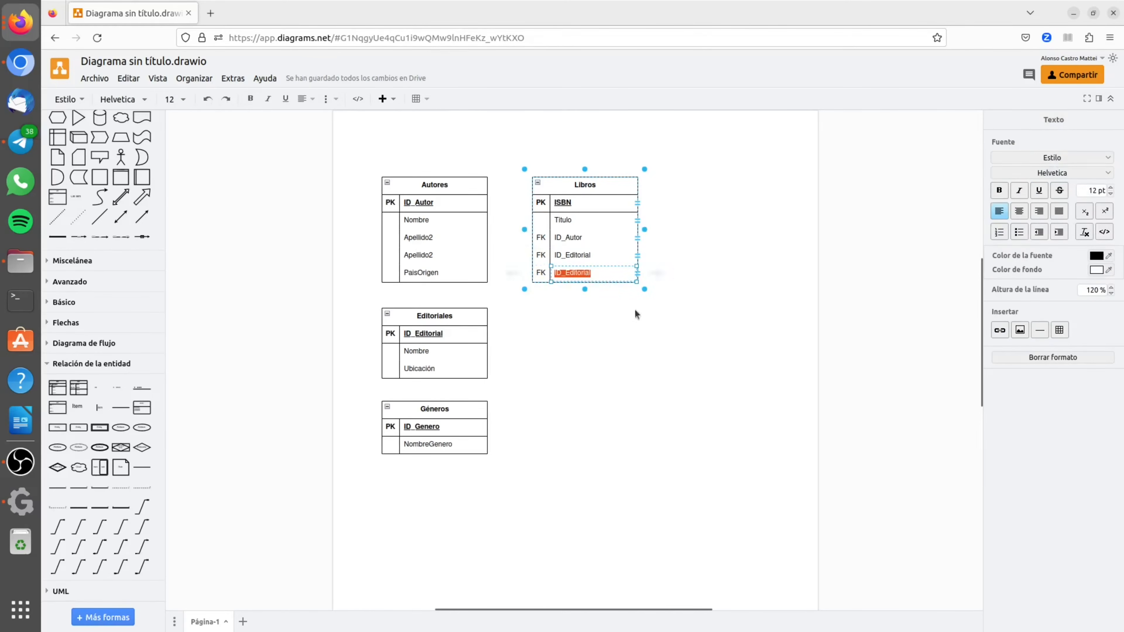
key("End")
key("BackSpace")
key("BackSpace")
key("BackSpace")
key("BackSpace")
key("BackSpace")
key("BackSpace")
key("BackSpace")
key("BackSpace")
key("BackSpace")
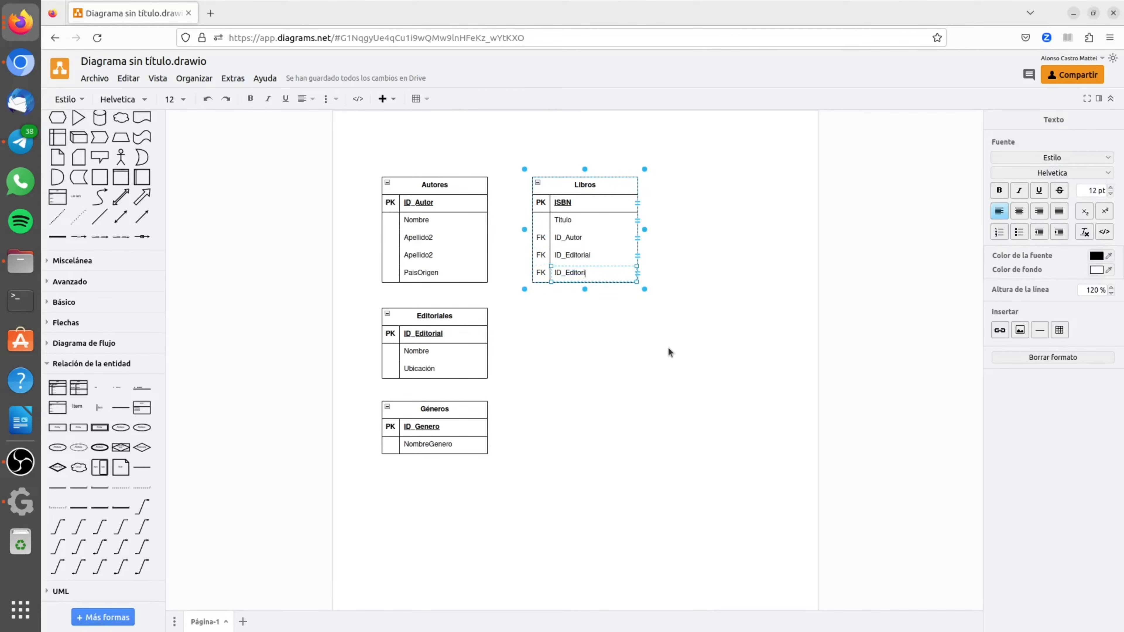
type("Género")
left_click(607, 402)
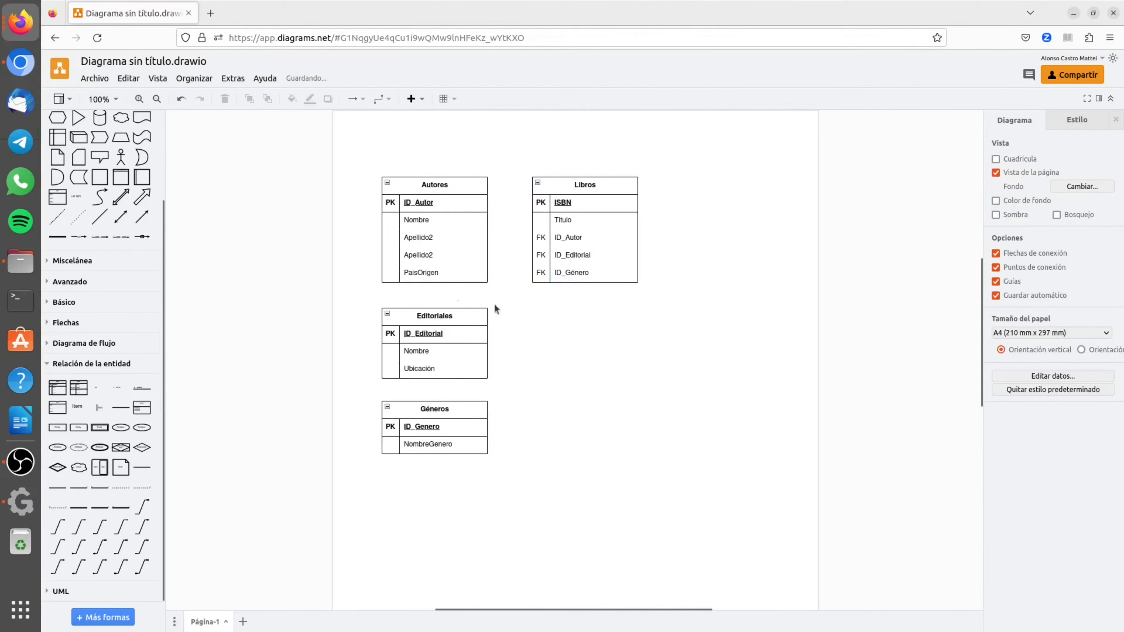
Duplicate the ID_Género row in the Libros table, rename the copy AñoPublicacion and clear its FK label.
left_click(585, 282)
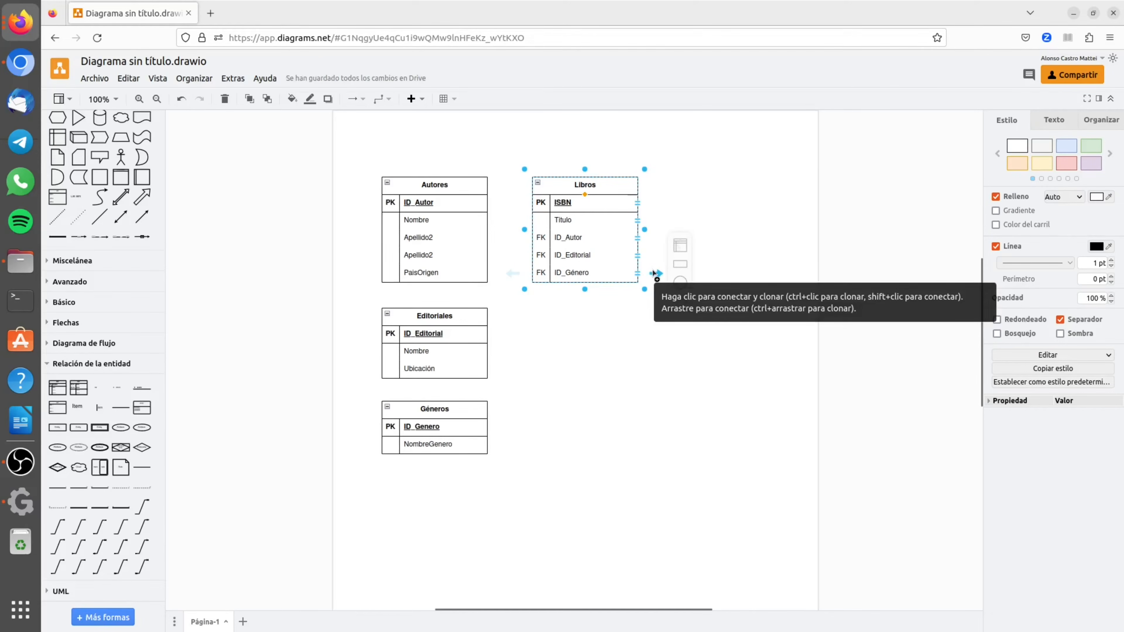
left_click(658, 274)
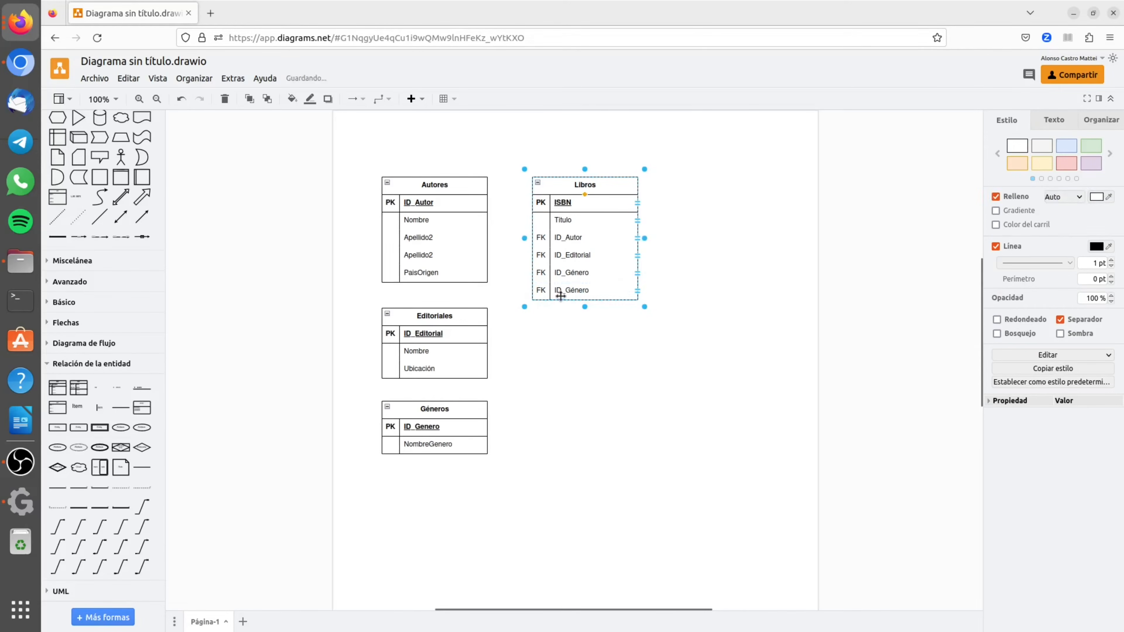
double_click(559, 292)
type("A")
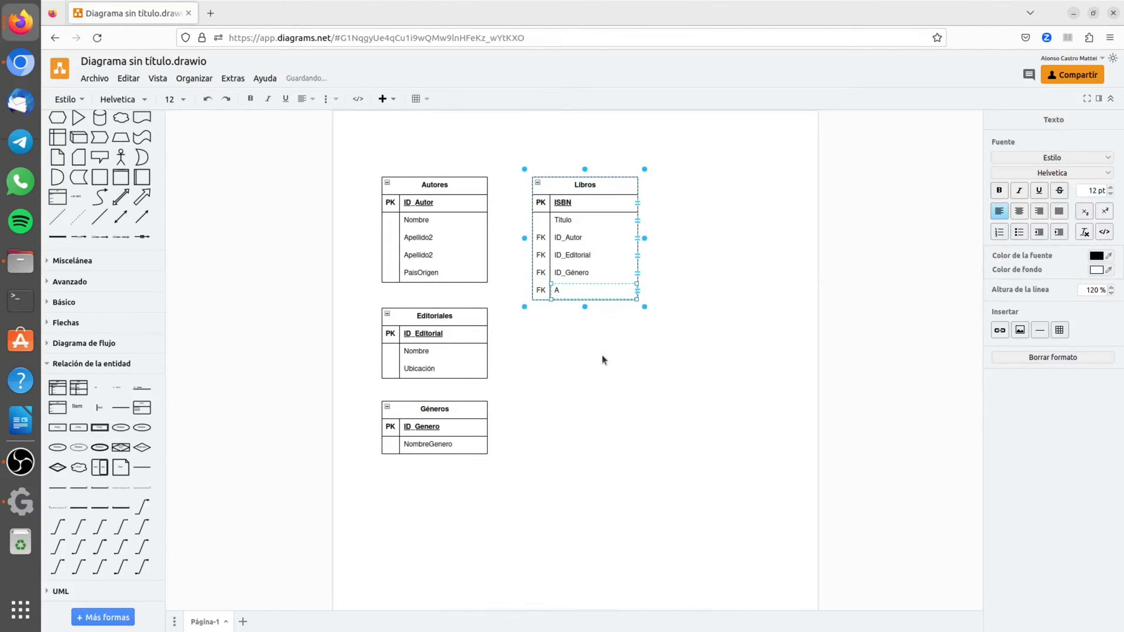
type("ñoPublicacion")
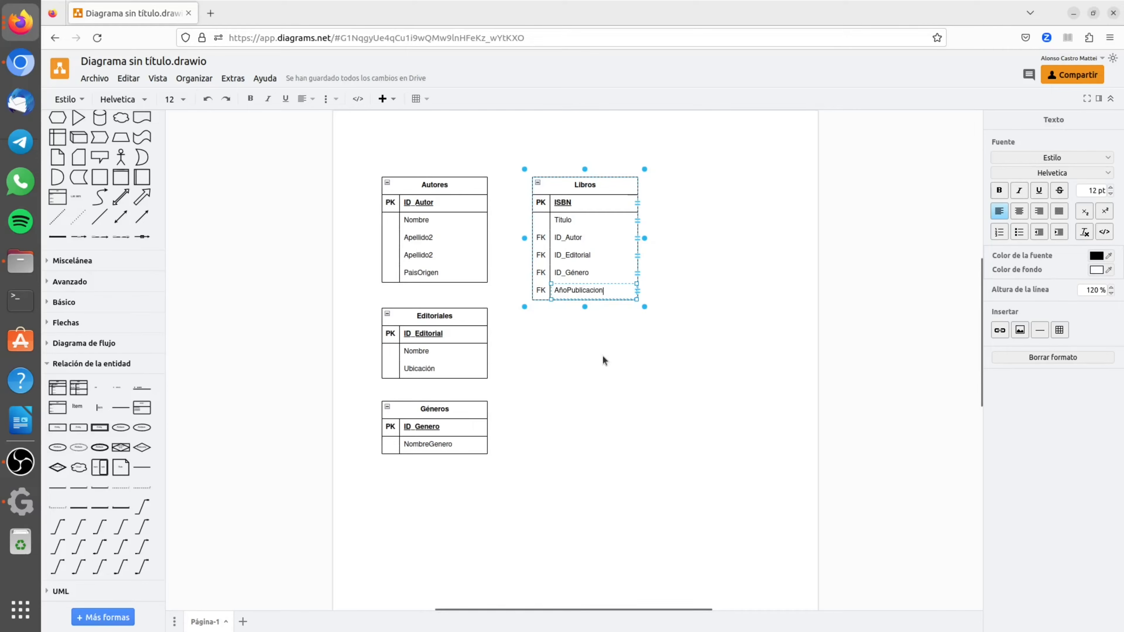
double_click(540, 290)
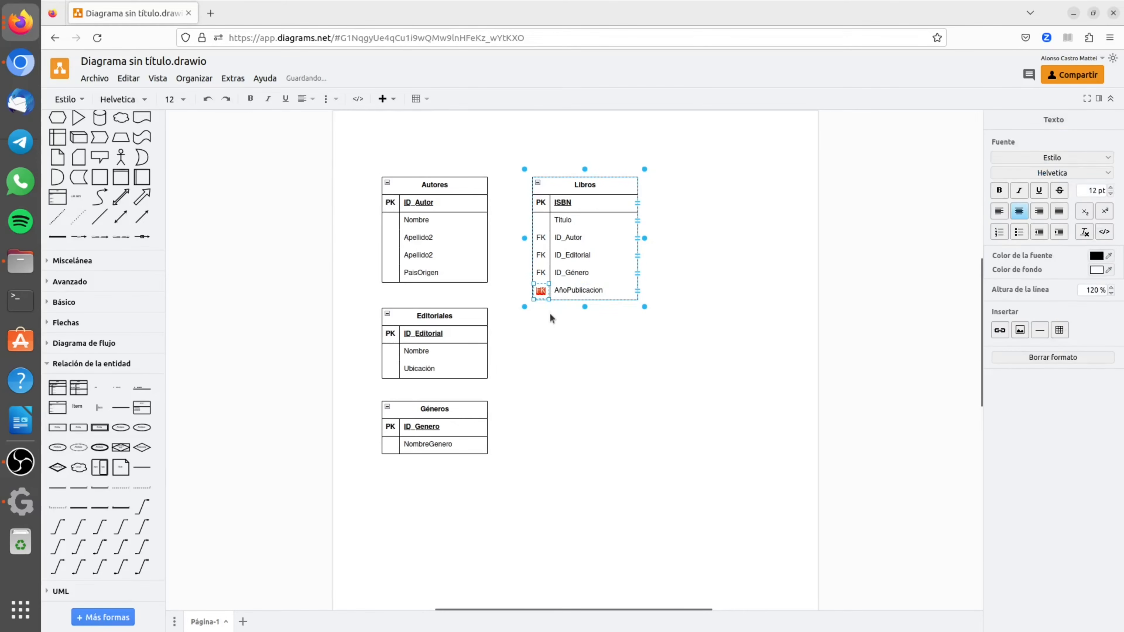
key("BackSpace")
left_click(568, 359)
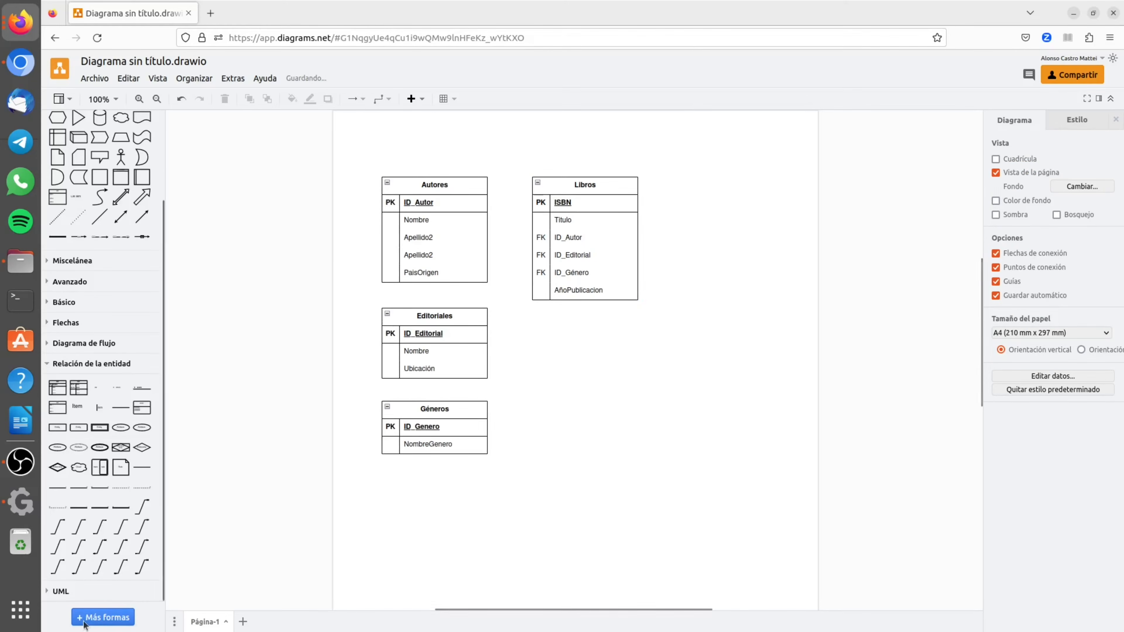
Switch to the Google Slides presentation and read the requirements for Libros, then those for Préstamos and Usuarios on the following slide.
key("super")
left_click(520, 312)
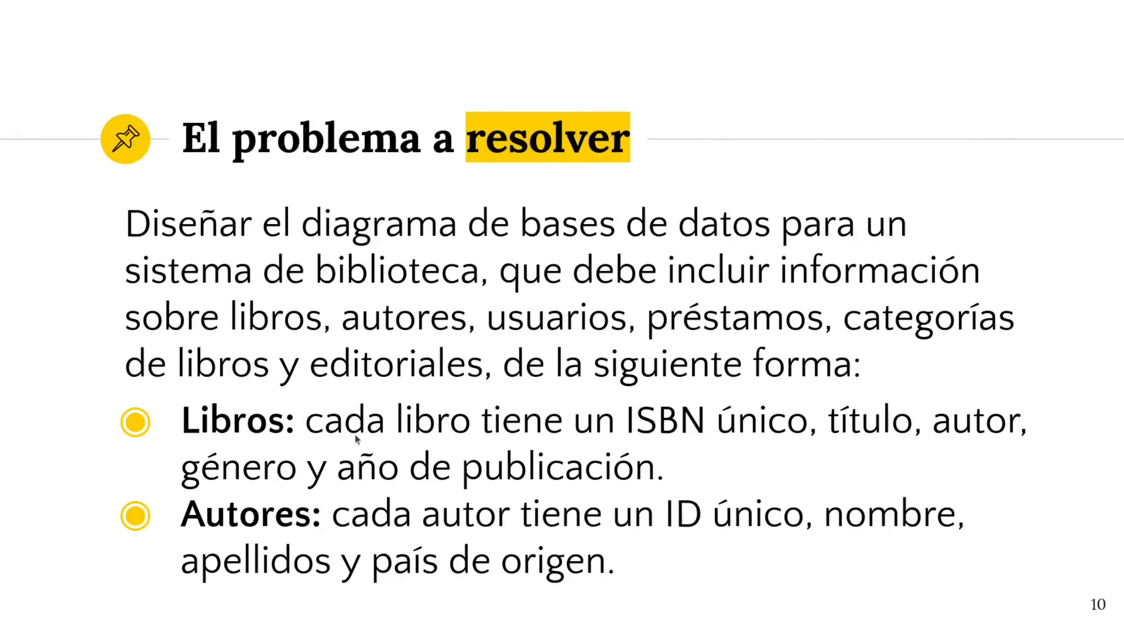
key("Right")
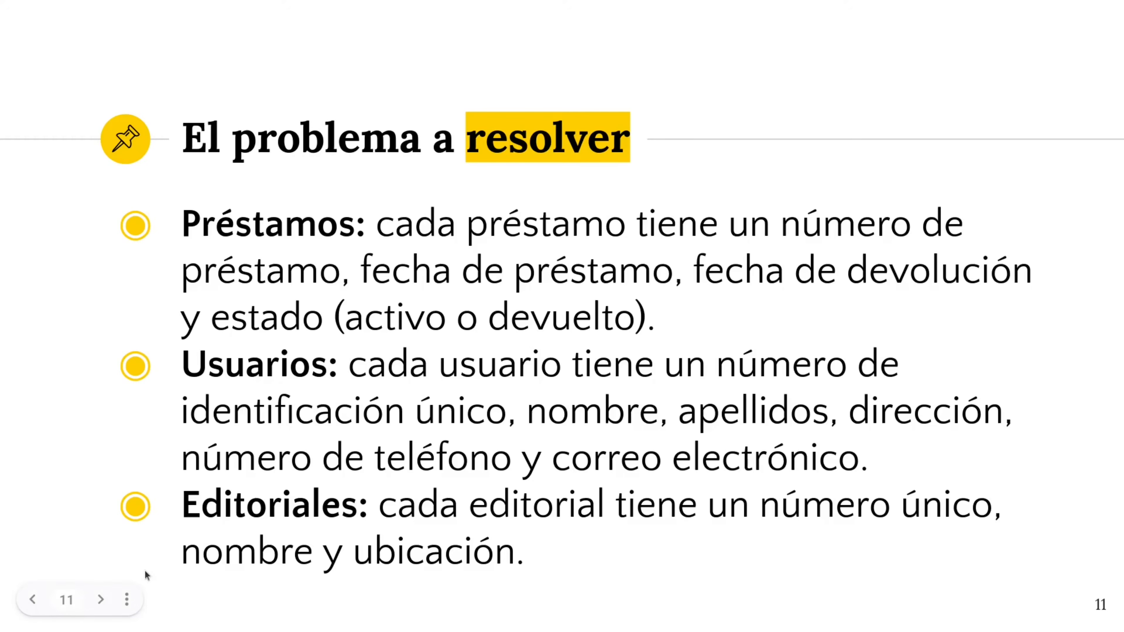
Return to the draw.io diagram and add an entity table titled Usuarios below Libros, aligned with its left edge.
key("super")
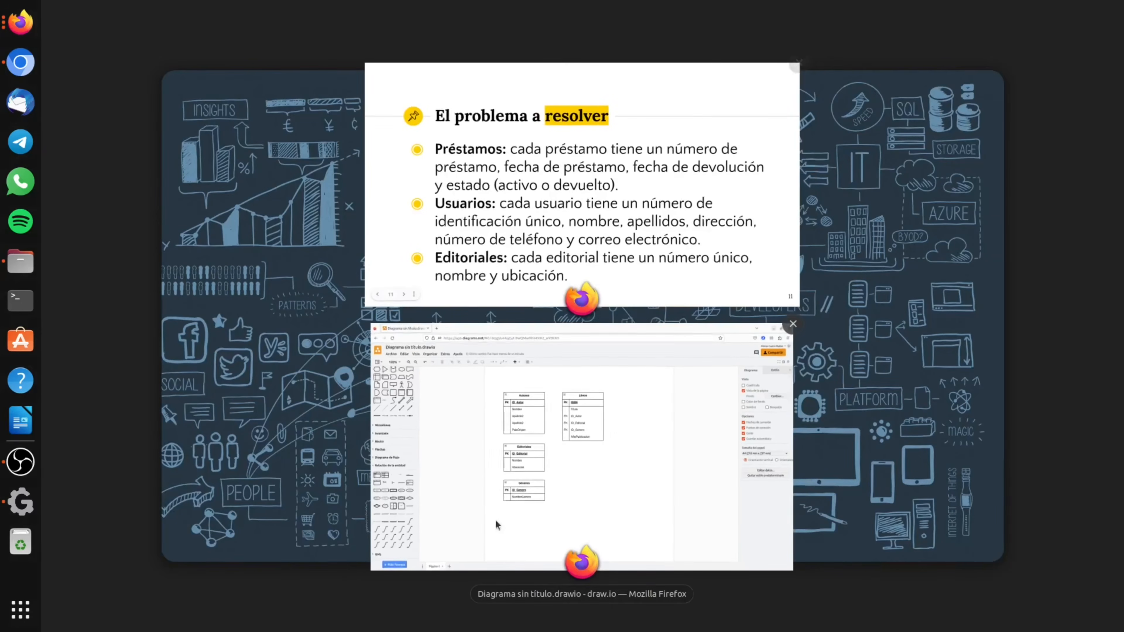
left_click(549, 496)
left_click_drag(57, 388, 533, 331)
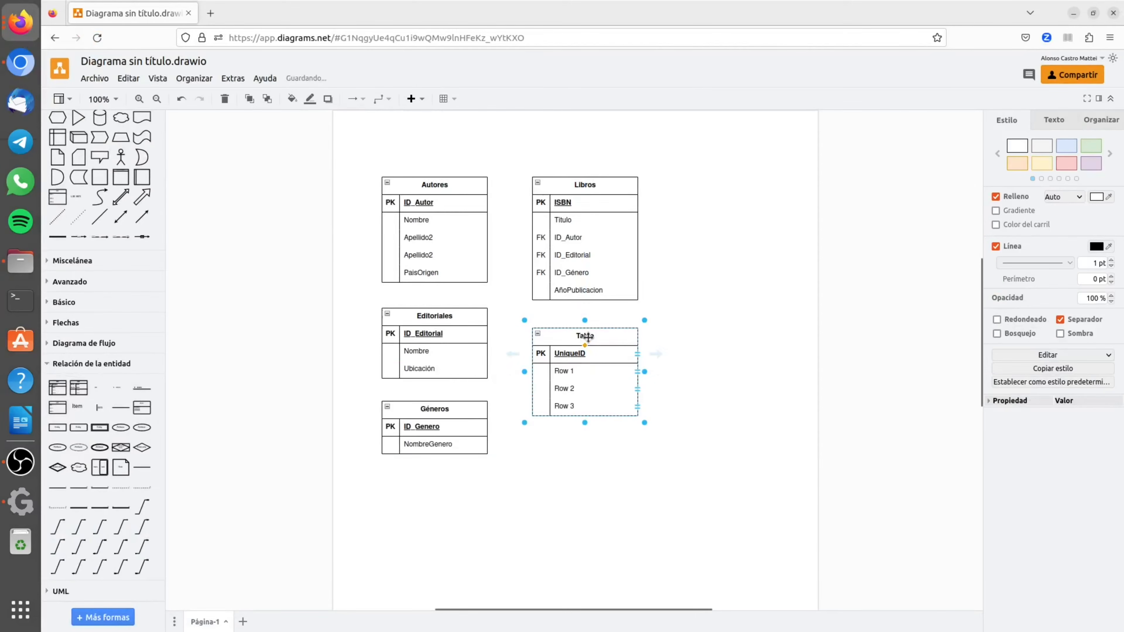
double_click(588, 337)
type("U")
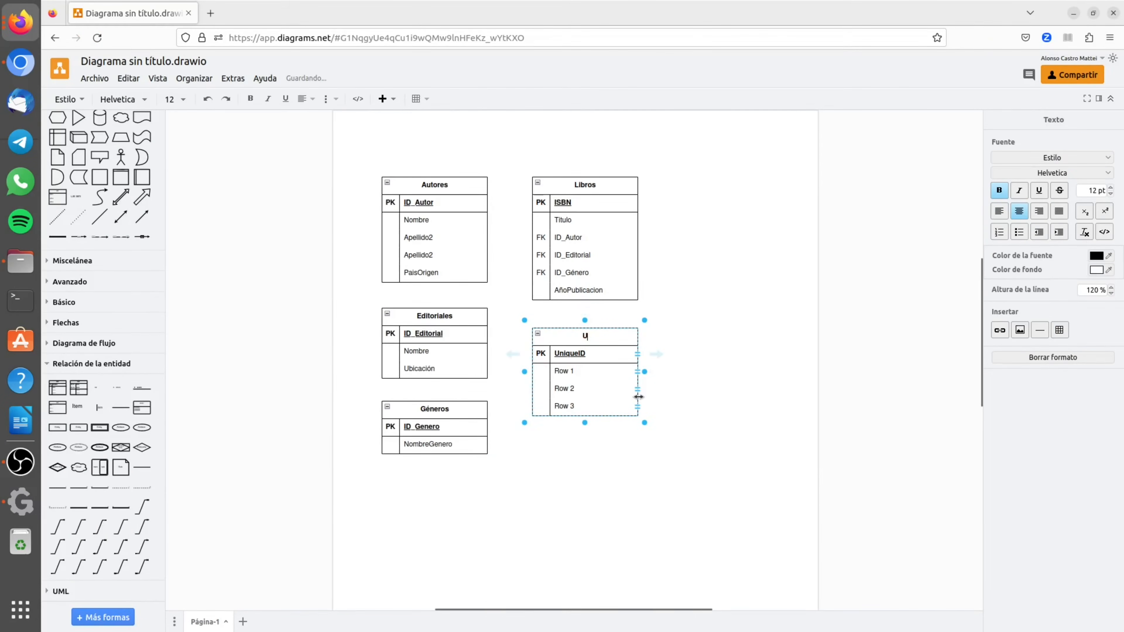
type("suarios")
Name the primary key of the Usuarios table ID_Usuario.
double_click(578, 353)
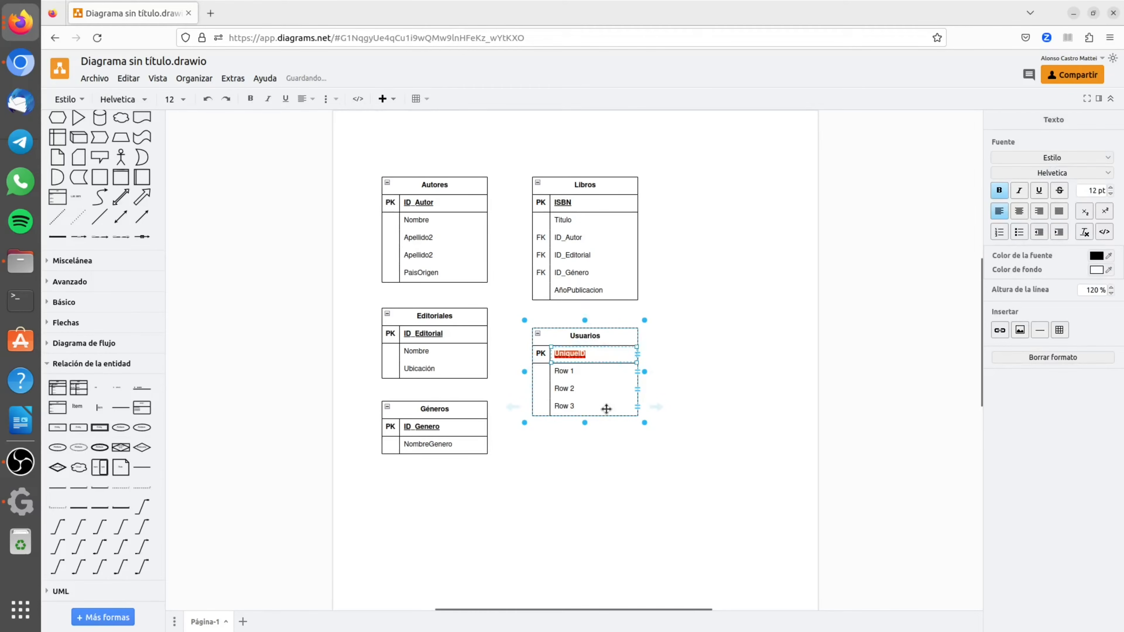
key("BackSpace")
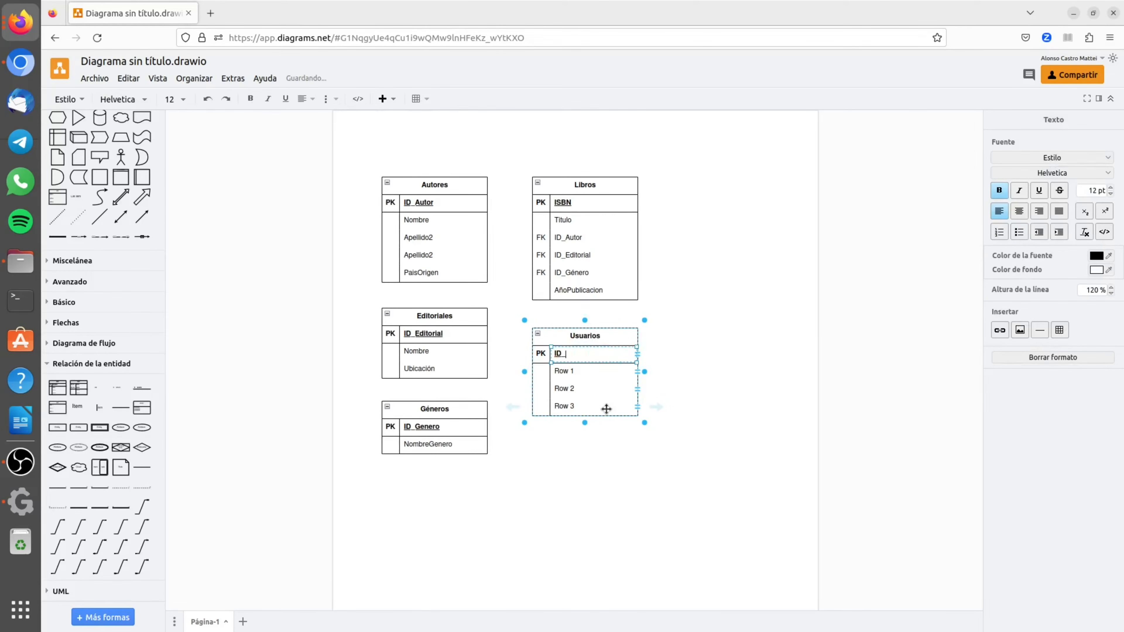
type("ID_Usuario")
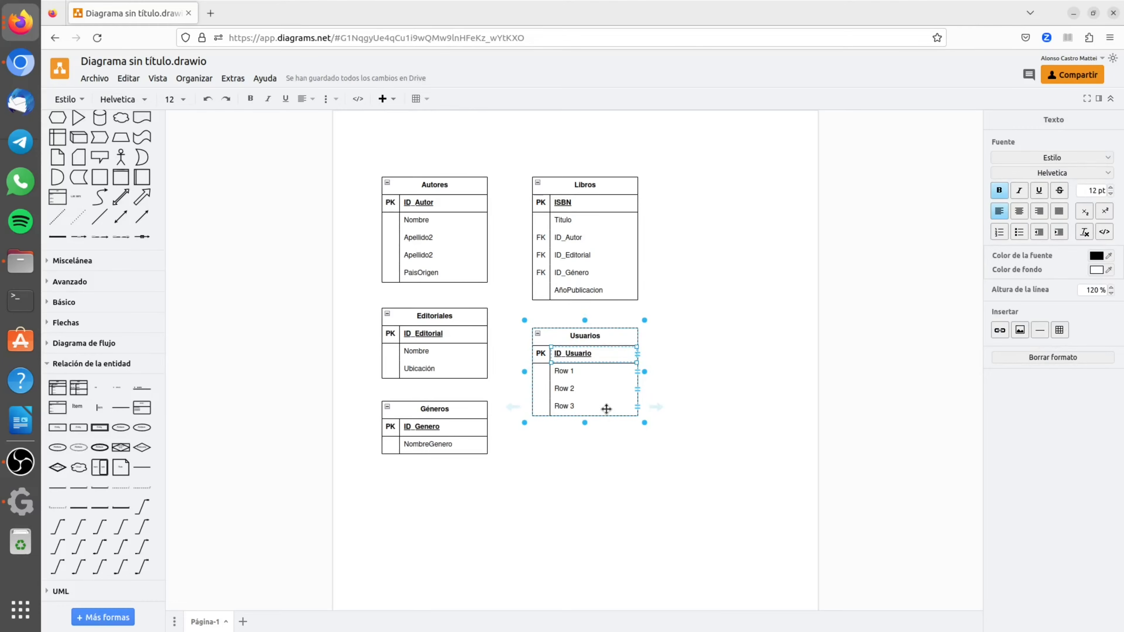
left_click(584, 372)
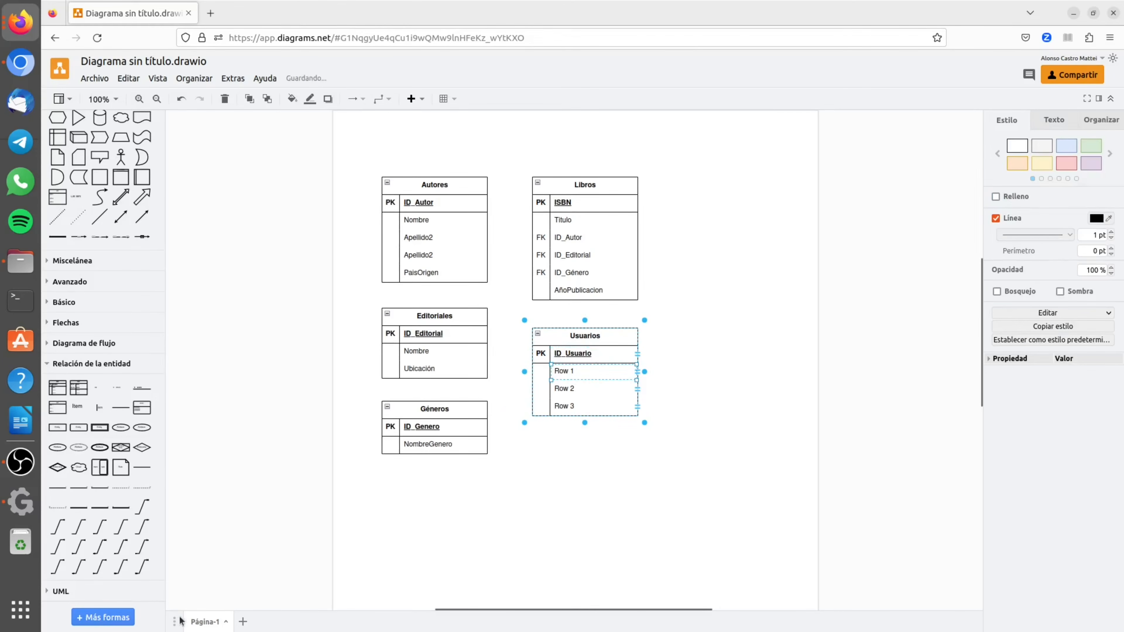
Switch to the Google Slides presentation and read which fields the Usuarios table needs.
key("super")
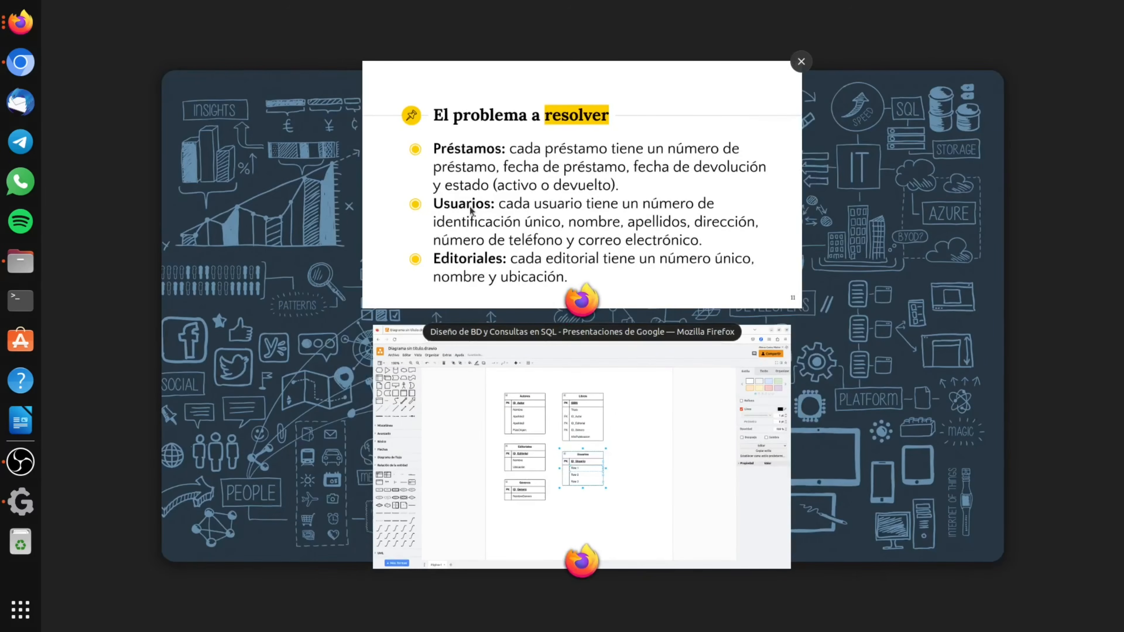
left_click(608, 306)
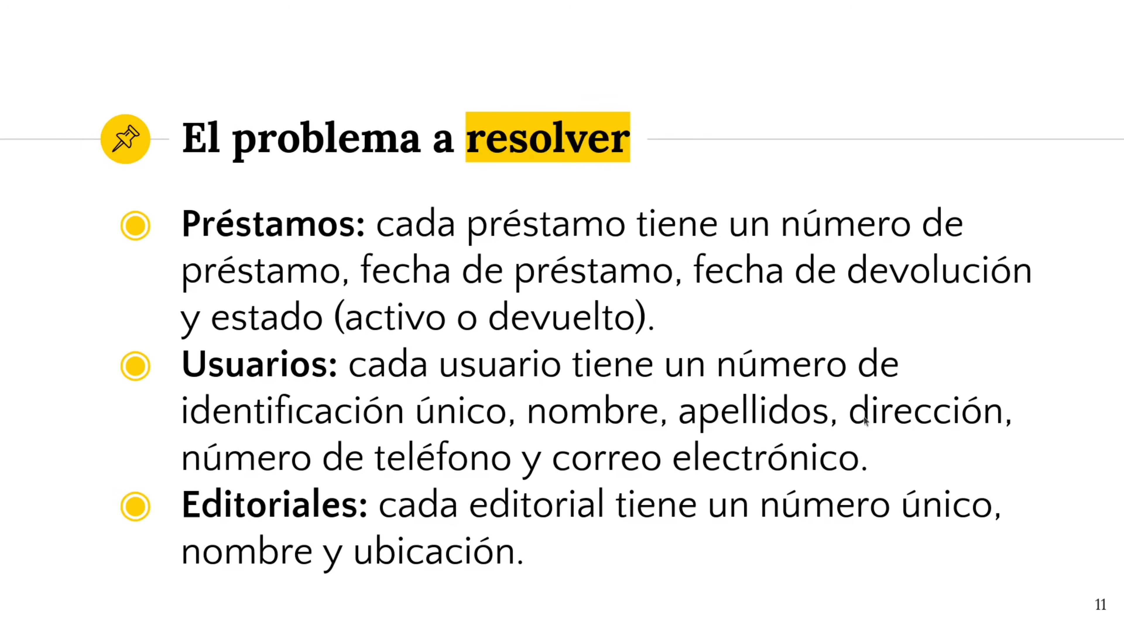
Return to the draw.io diagram and name the first two non-key fields of the Usuarios table Nombre and Apellido1.
key("super")
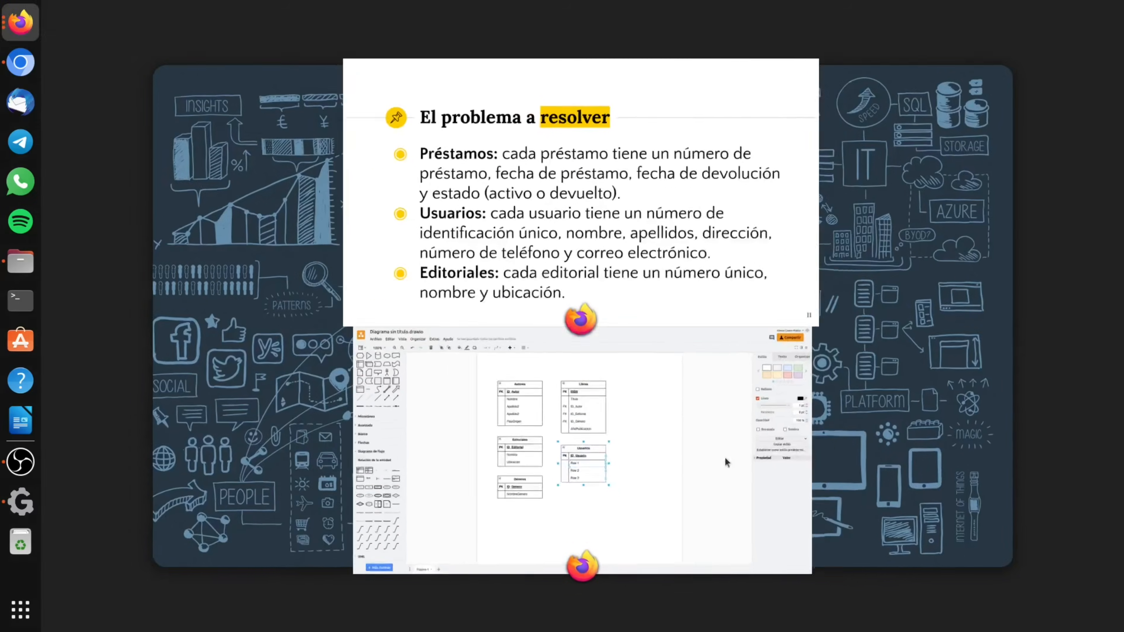
left_click(626, 504)
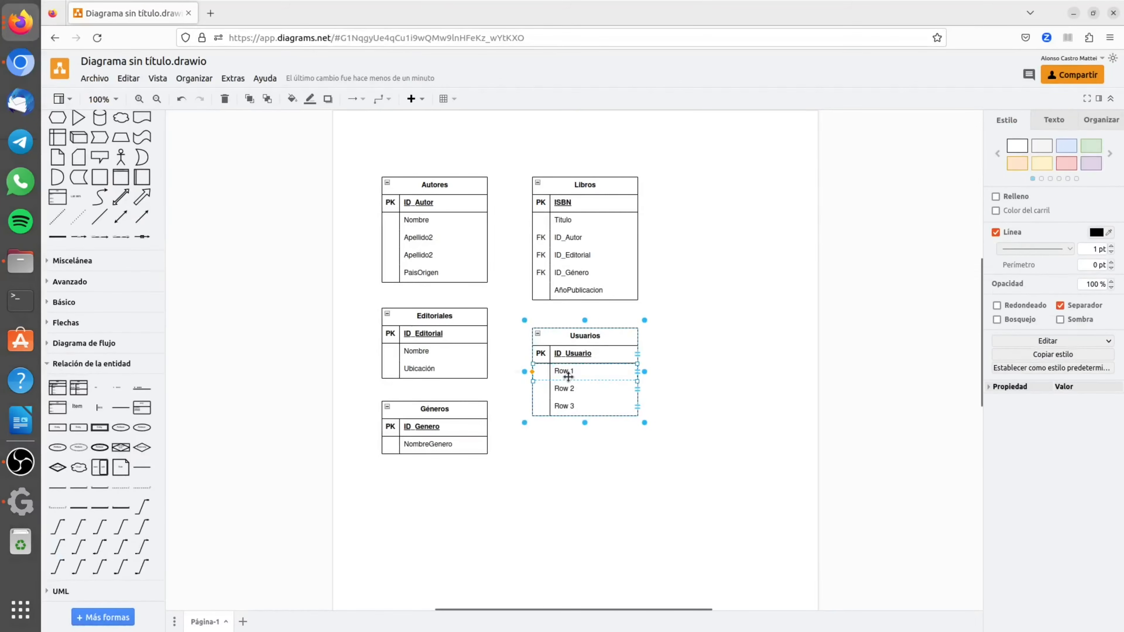
key("F2")
type("Nom")
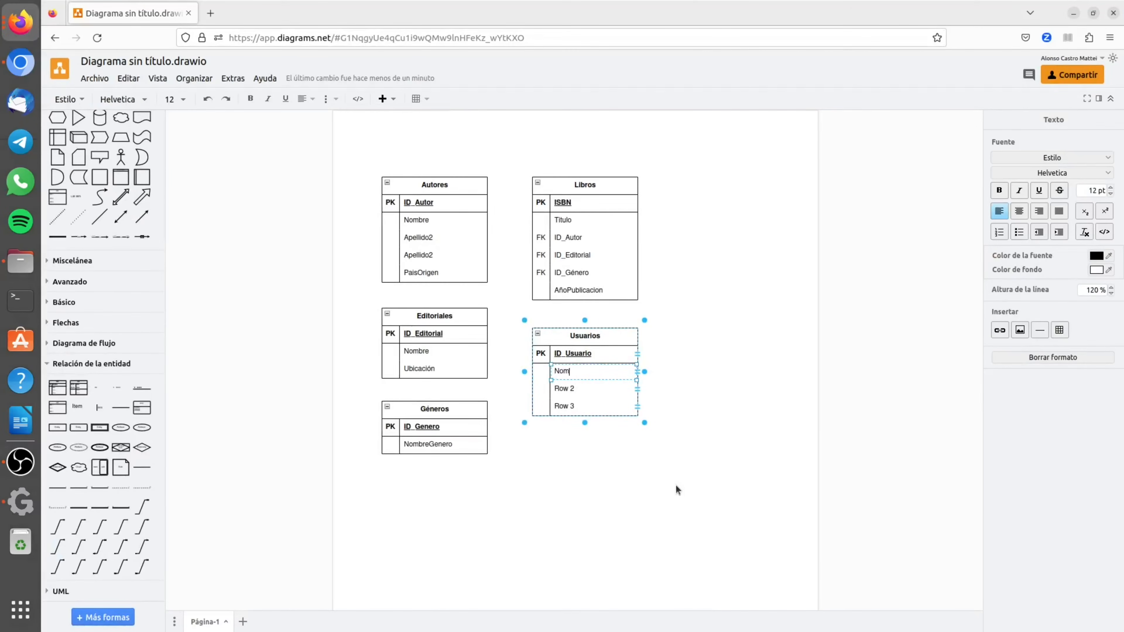
type("bre")
left_click(569, 390)
key("F2")
type("Apellido1")
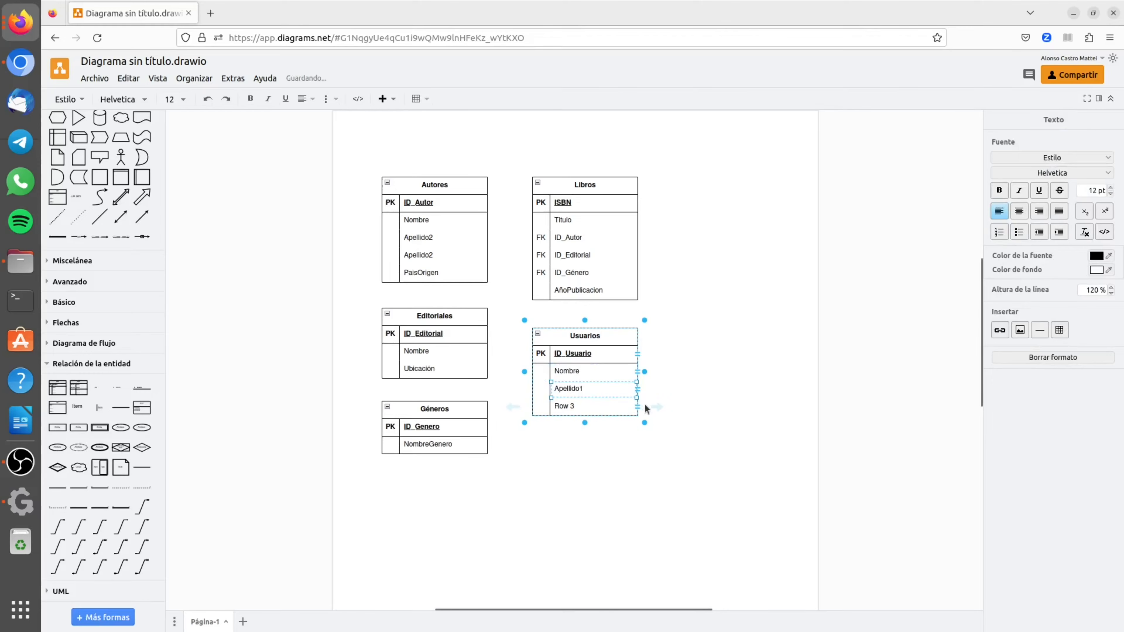
Add three more rows to the Usuarios table by duplicating its last row.
left_click(652, 407)
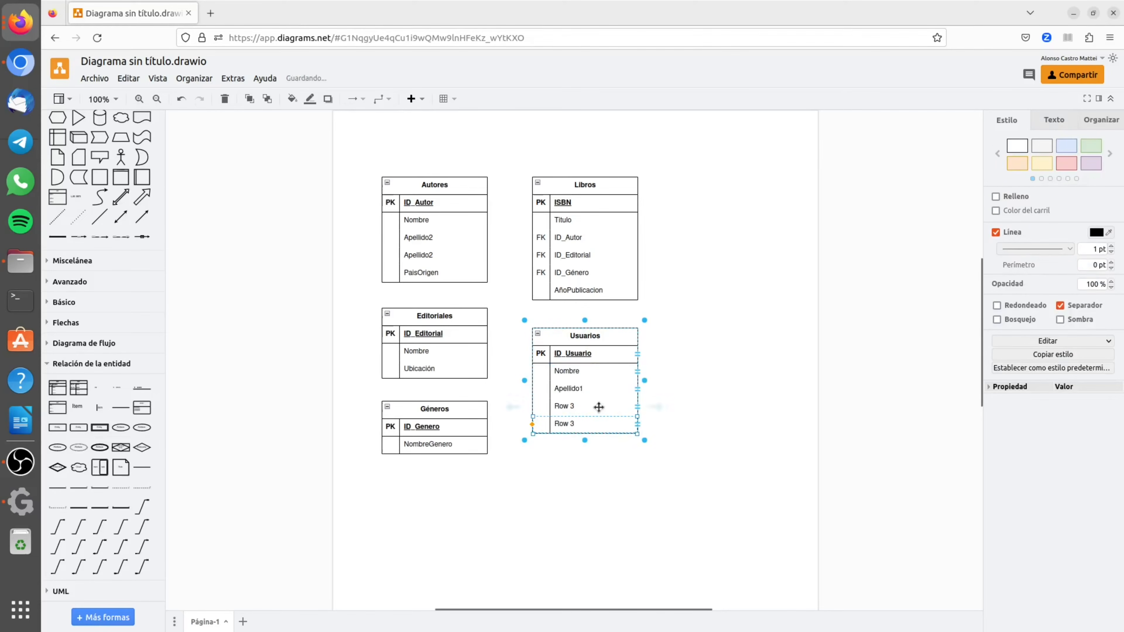
left_click(656, 407)
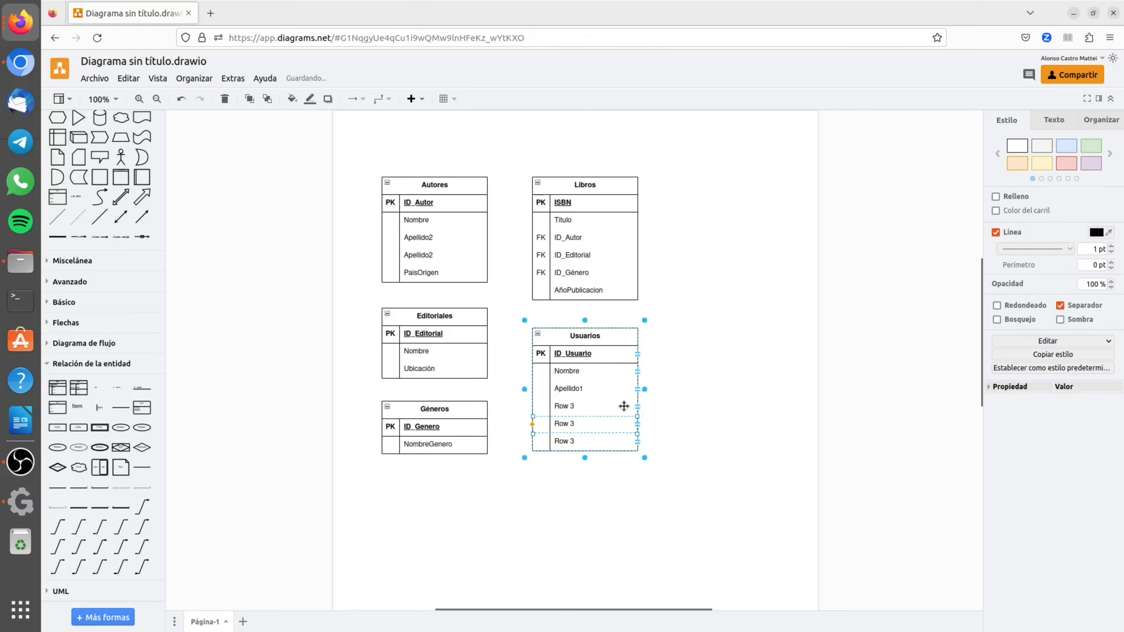
left_click(637, 407)
left_click(646, 408)
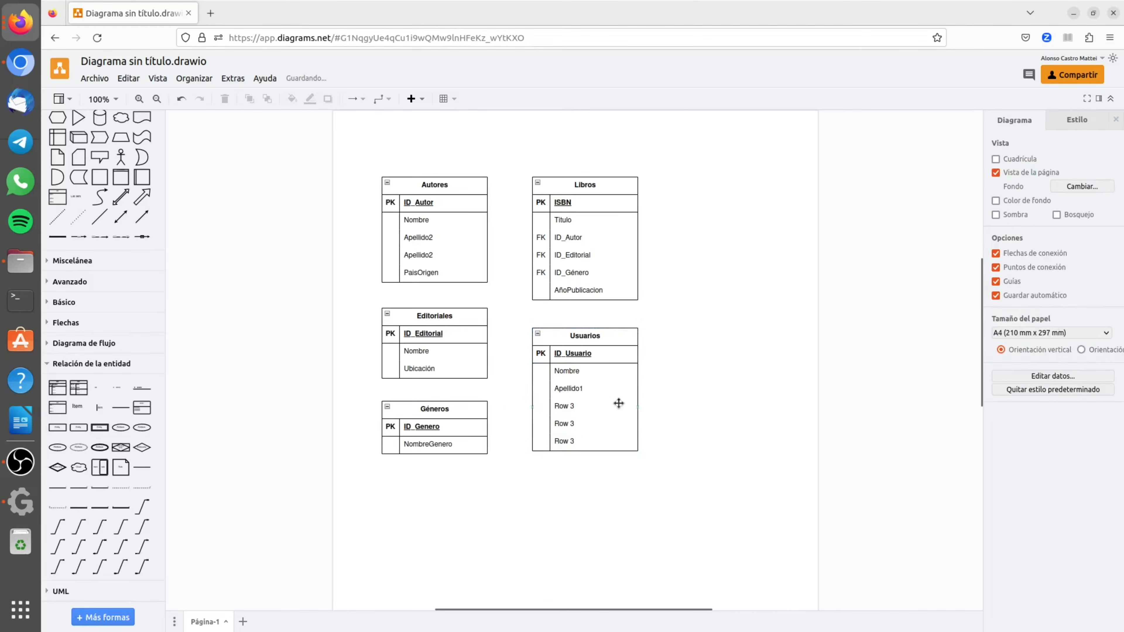
left_click(618, 403)
left_click(656, 407)
Name the two fields below Apellido1 in the Usuarios table Apellido2 and Dirección.
double_click(599, 407)
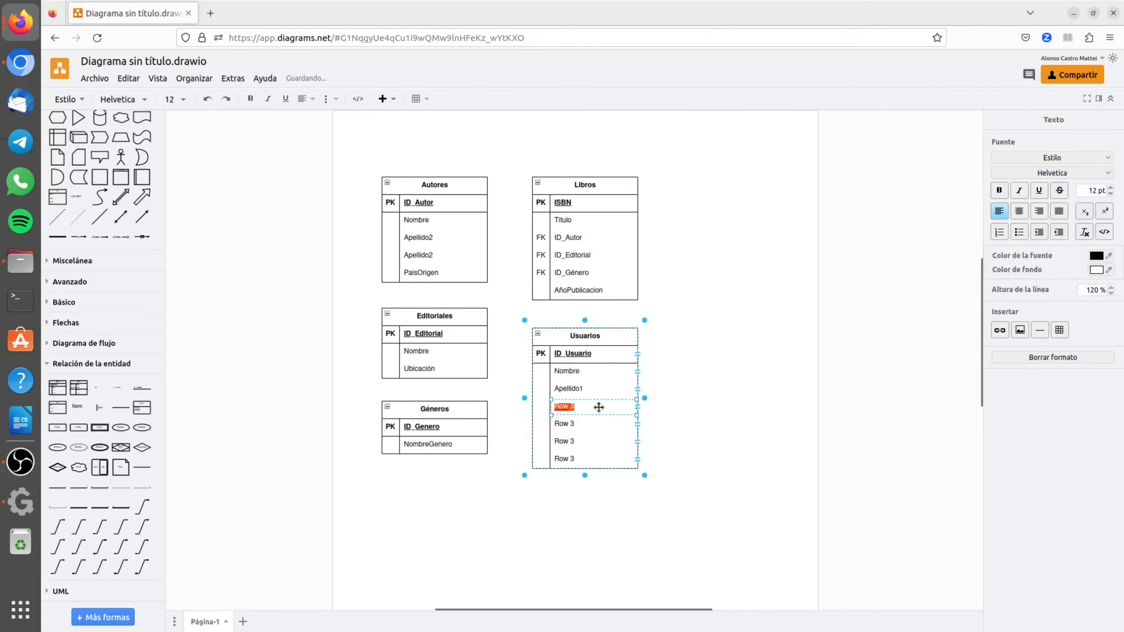
type("Apellido")
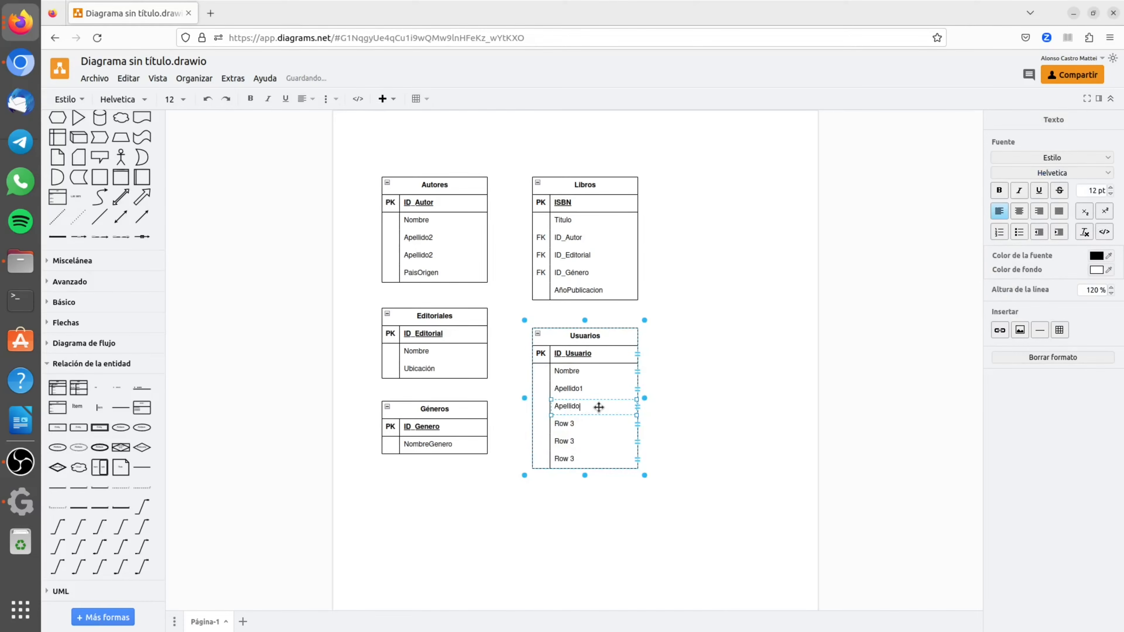
type("2")
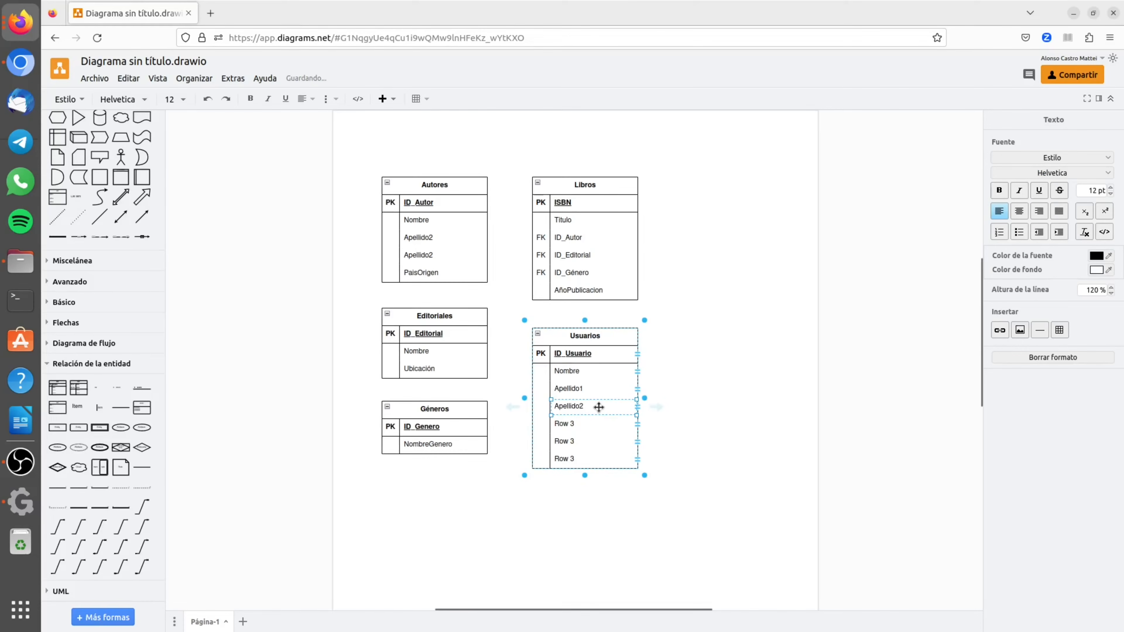
double_click(586, 425)
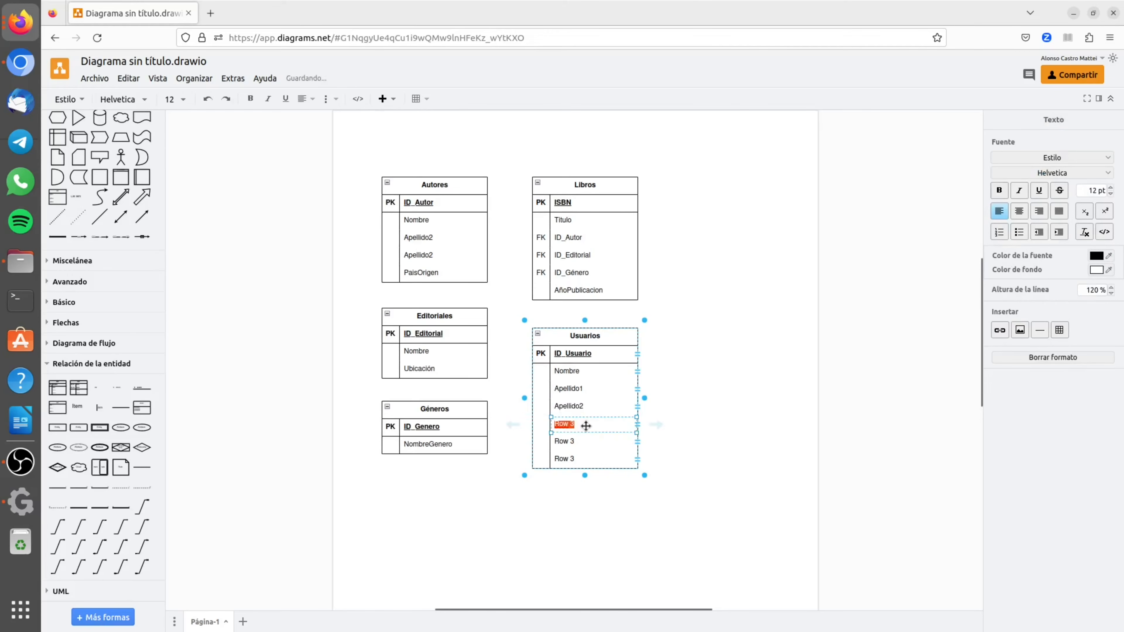
type("Dirección")
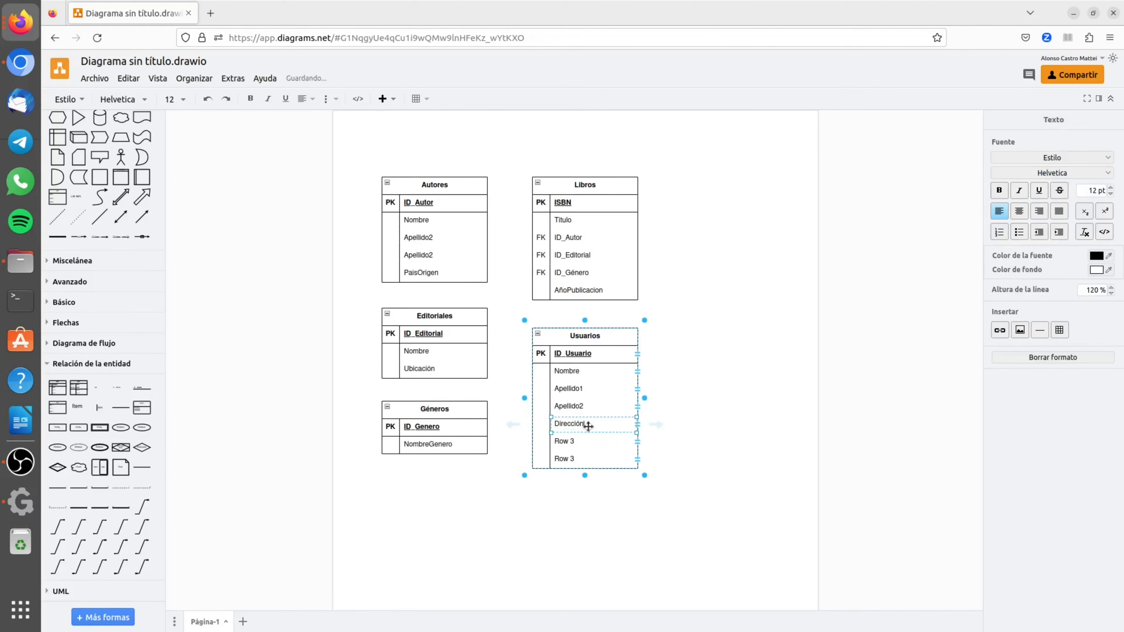
Name the last two fields of the Usuarios table Teléfono and Correo-e.
double_click(577, 437)
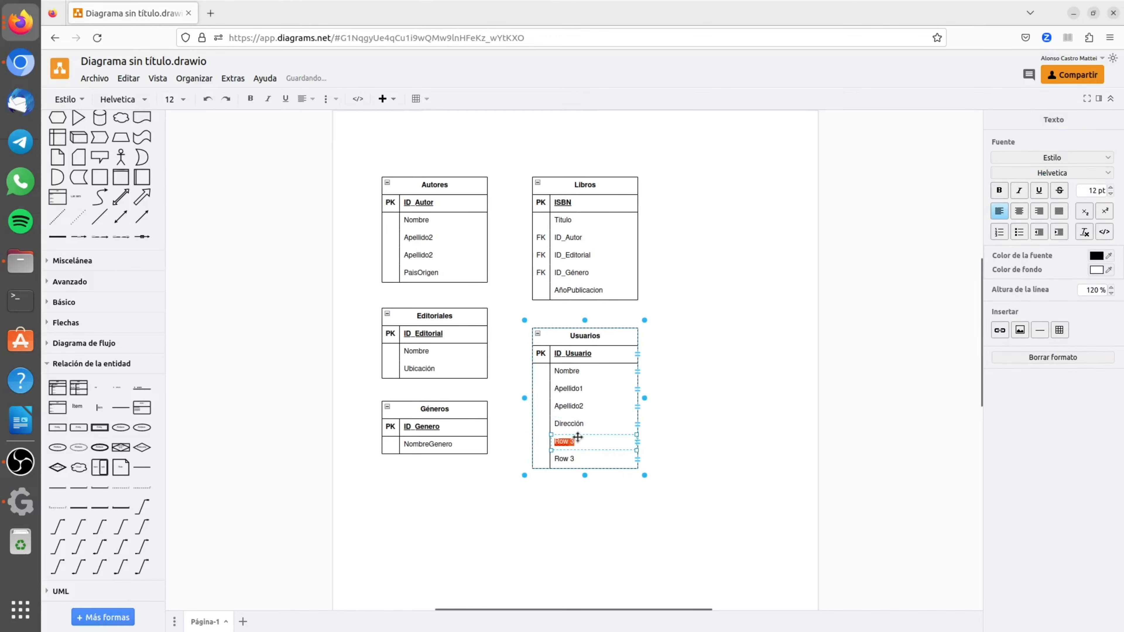
type("Teléfono")
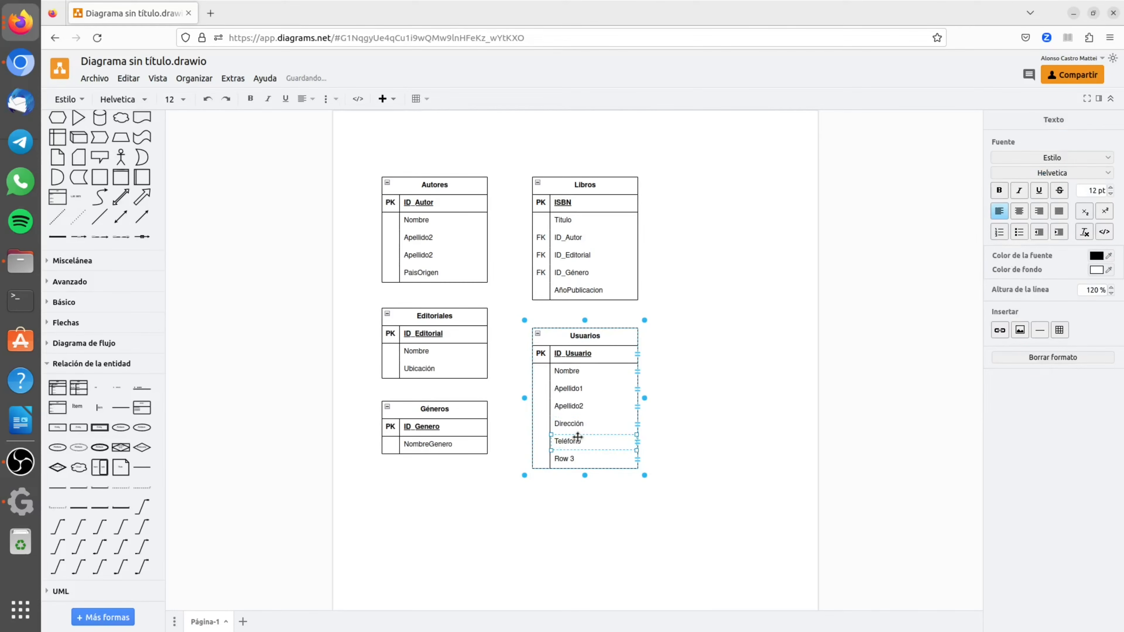
double_click(568, 459)
type("Corr")
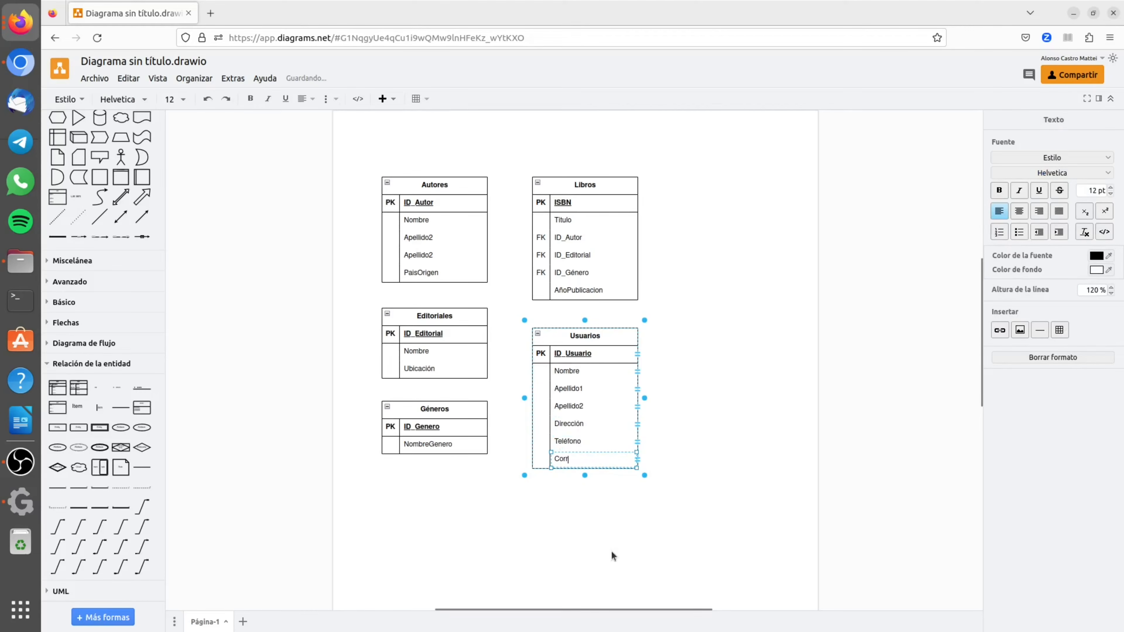
type("eo-e")
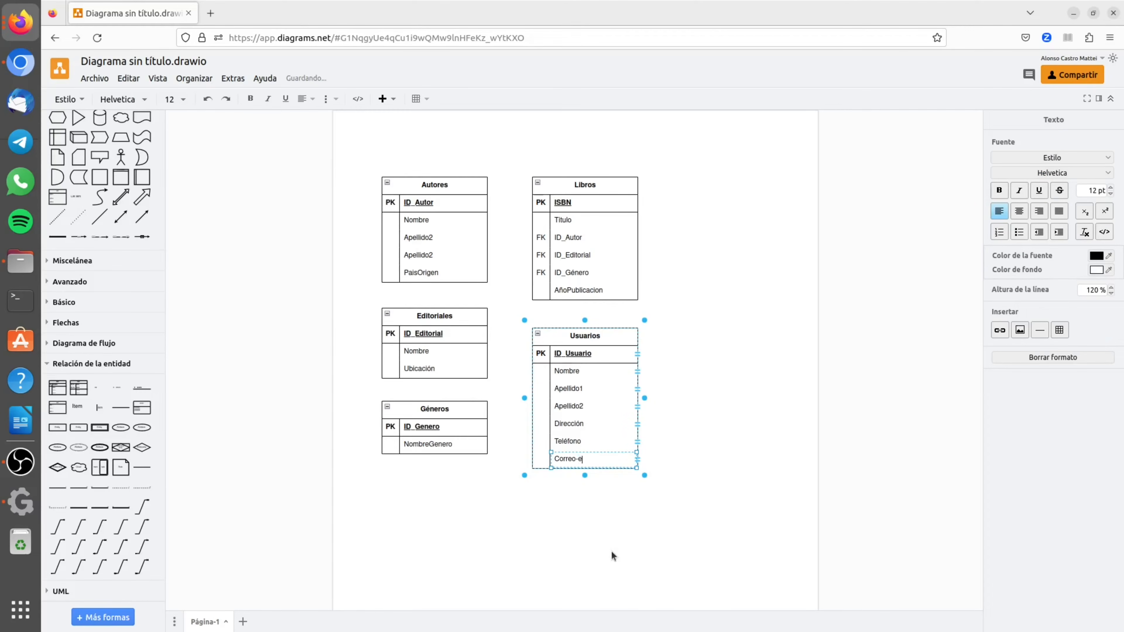
left_click(609, 551)
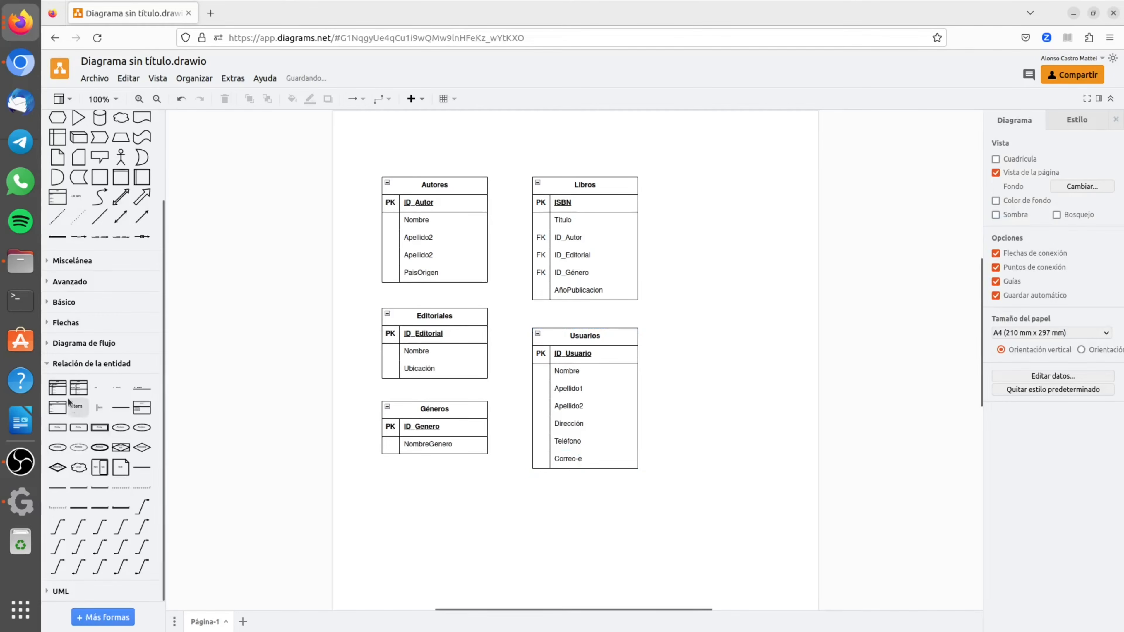
Add an entity table titled Préstamos to the right of the Libros table.
left_click(57, 387)
left_click_drag(586, 324, 746, 238)
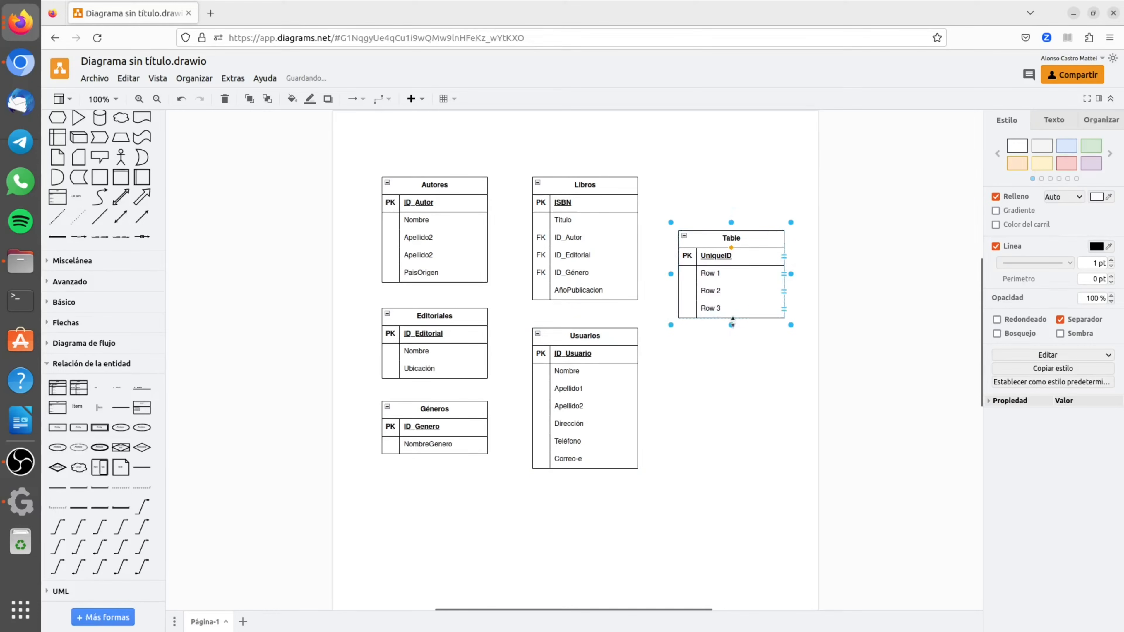
double_click(731, 240)
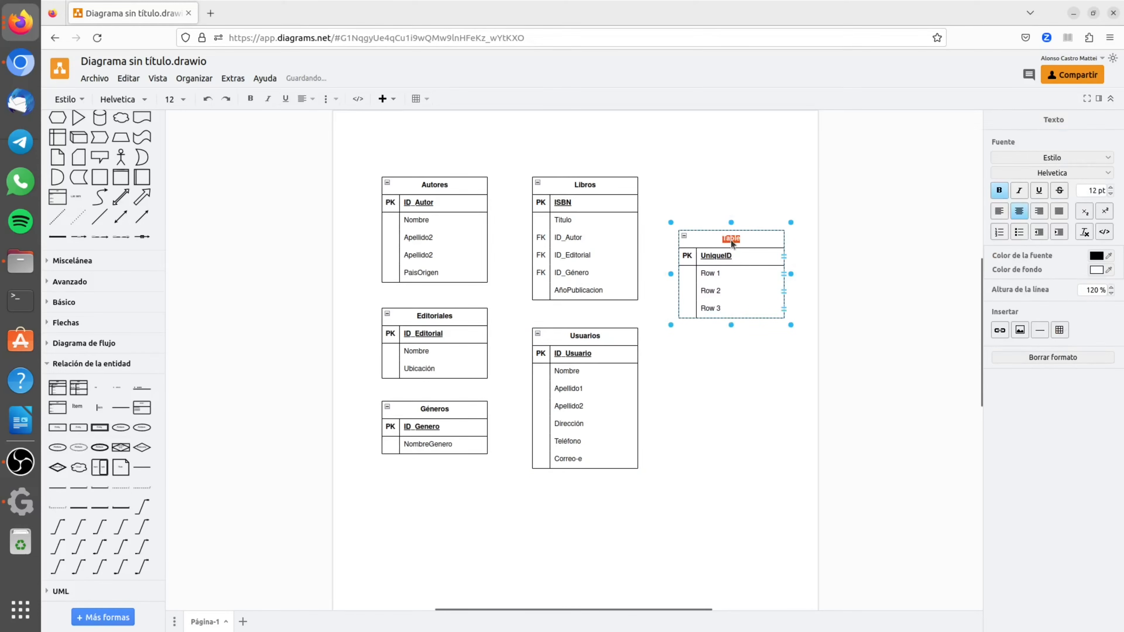
type("Préstamos")
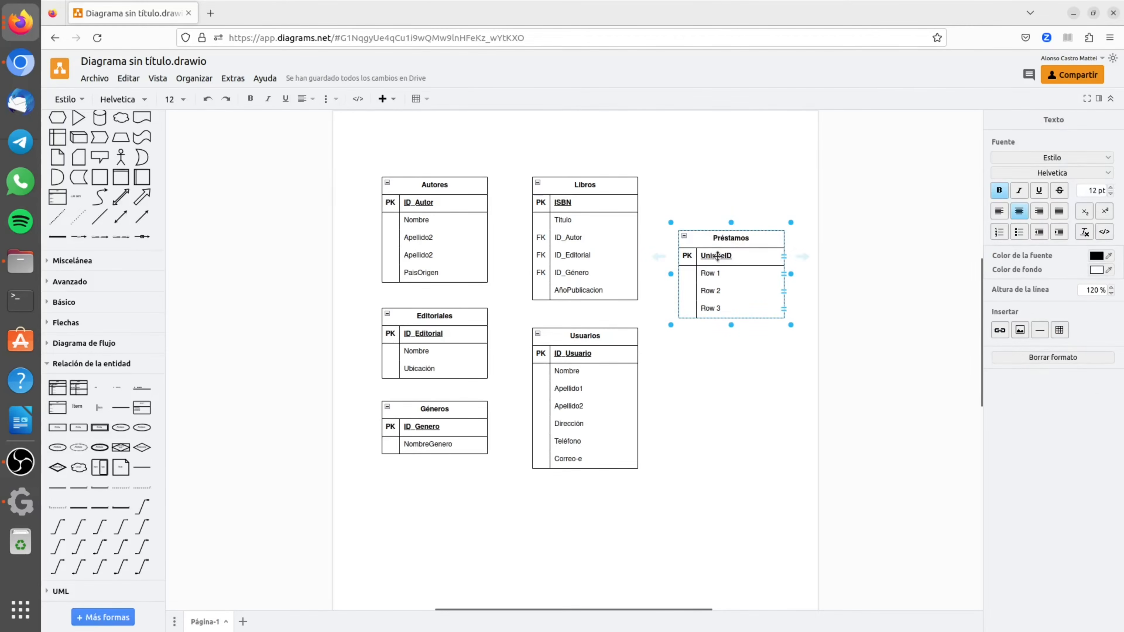
Name the primary key of the Préstamos table ID_Préstamo.
double_click(717, 257)
type("ID_Préstamo")
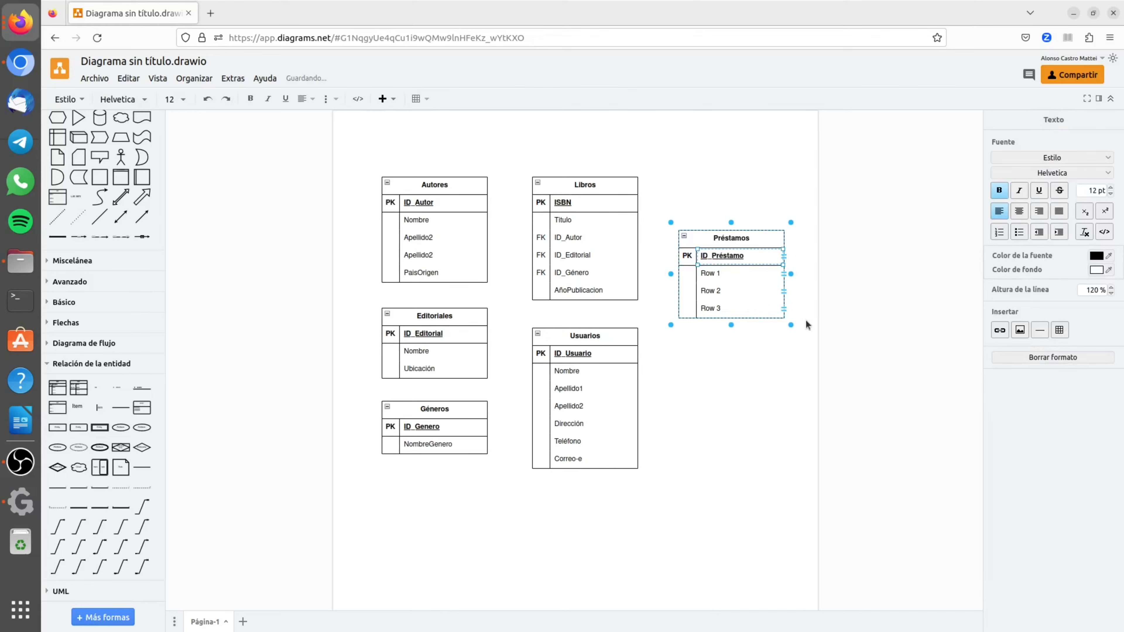
left_click(758, 346)
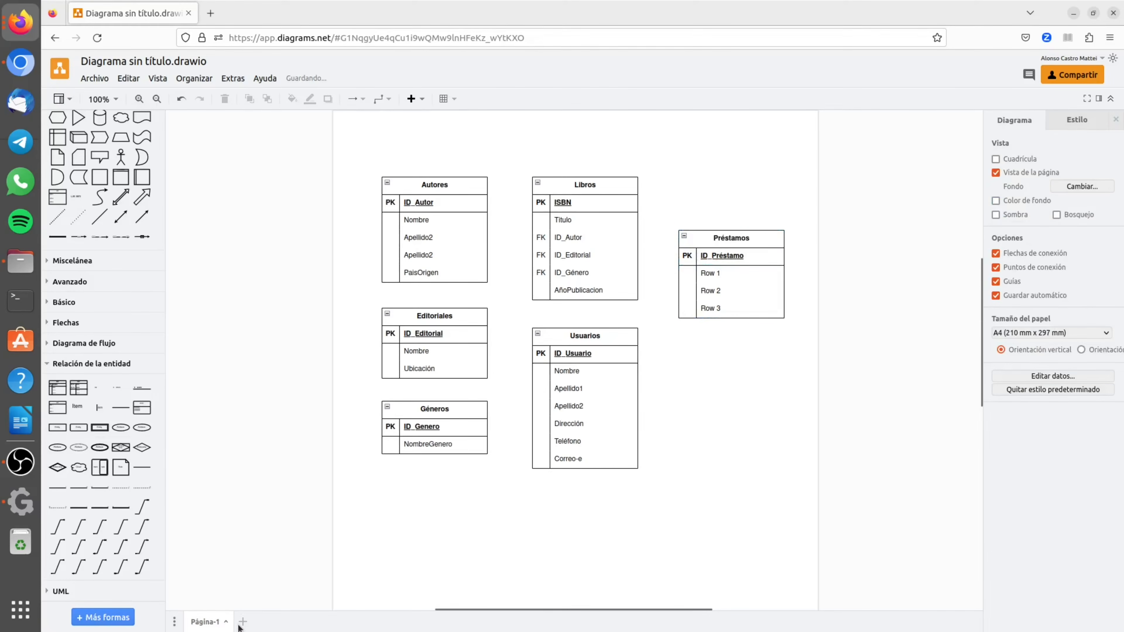
Switch to the Google Slides presentation and read which fields the Préstamos table needs.
key("super")
left_click(532, 268)
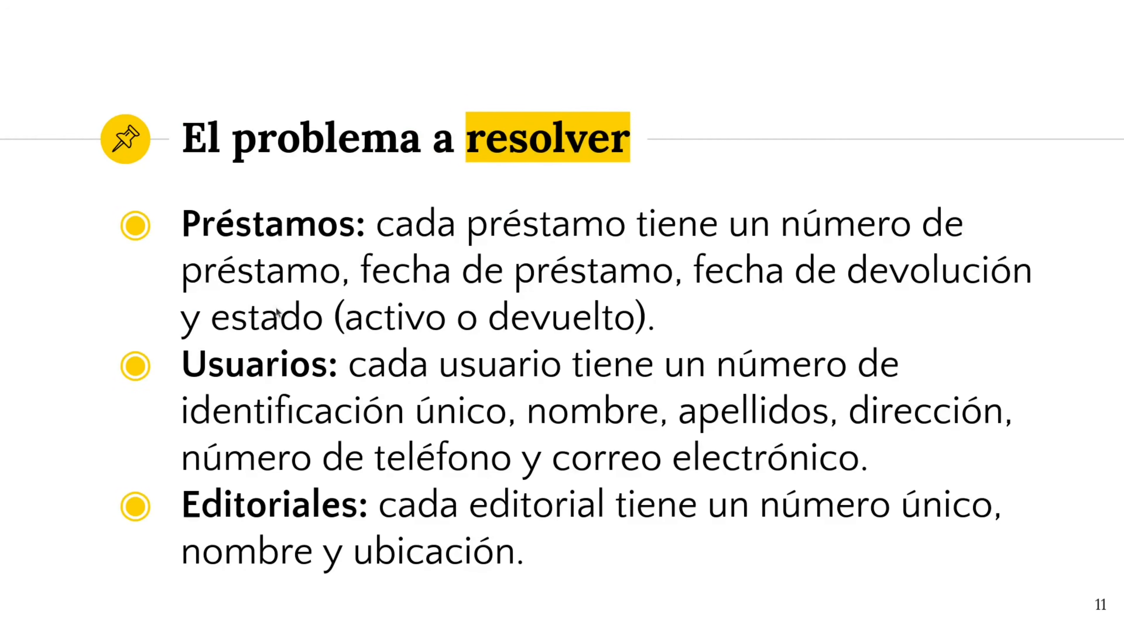
Return to the draw.io diagram and make the first row below the Préstamos primary key a field named ISBN, marked FK.
key("super")
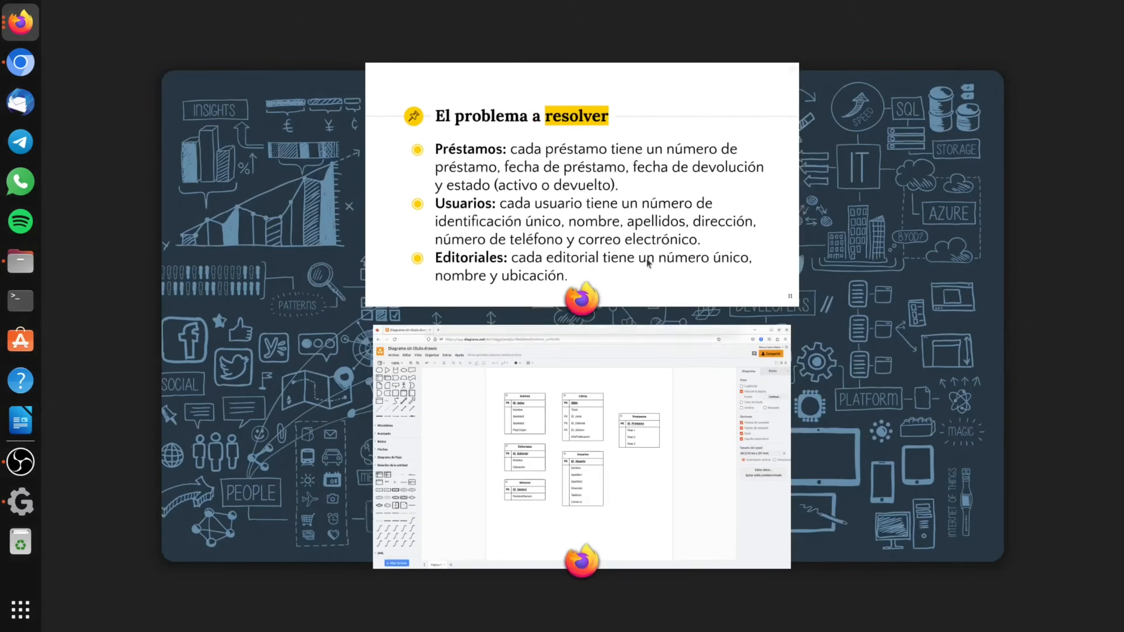
left_click(646, 419)
double_click(739, 273)
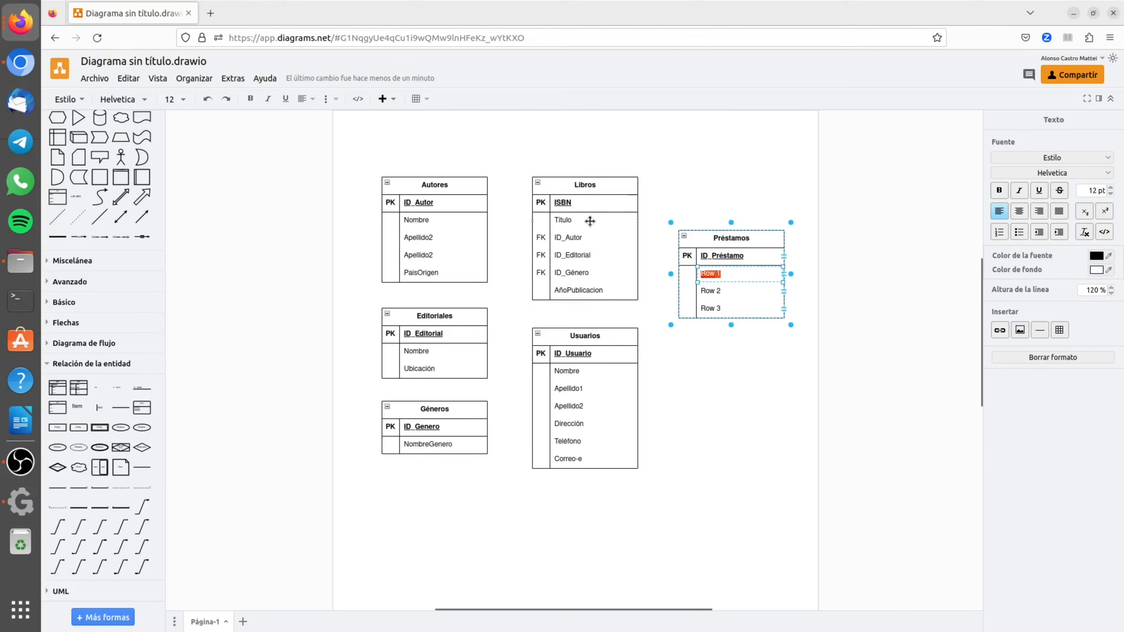
type("ISB")
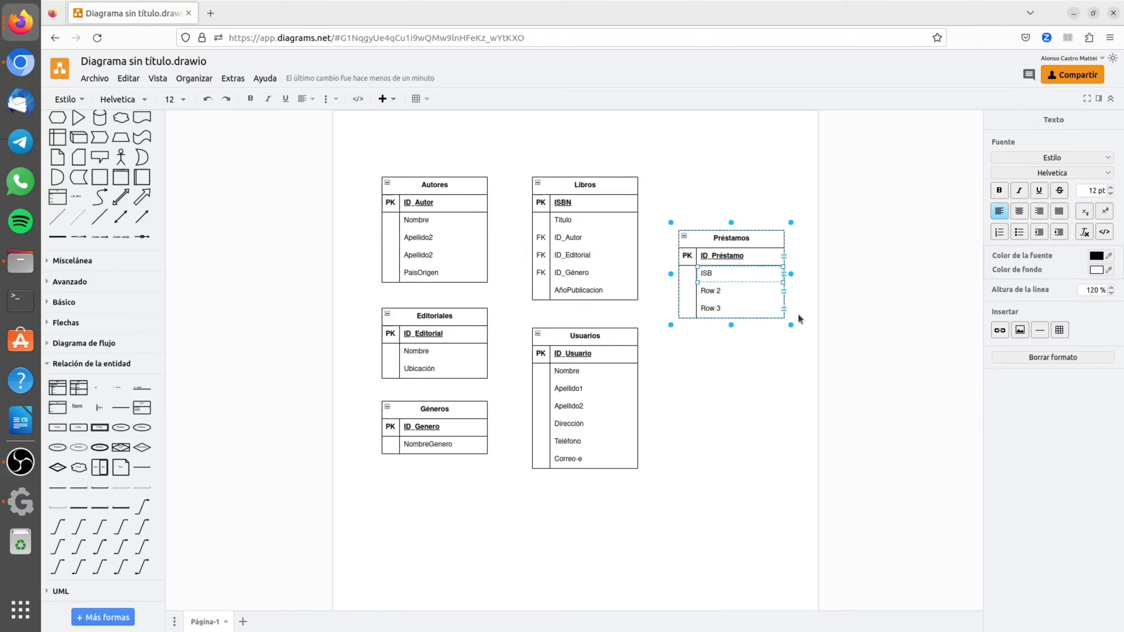
type("N")
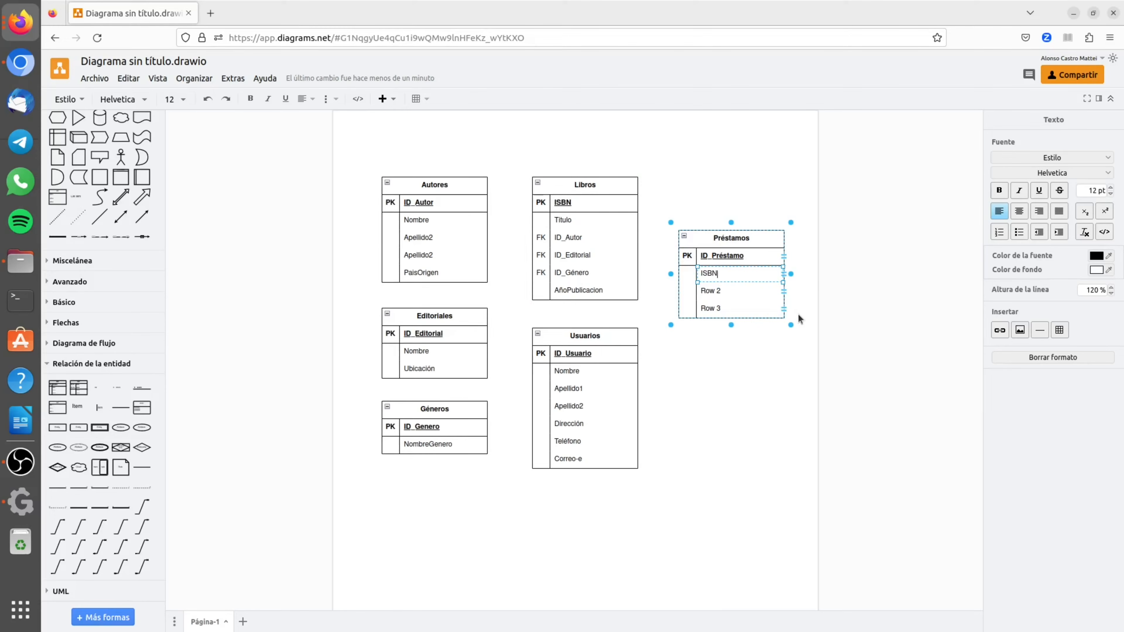
left_click(688, 273)
double_click(683, 273)
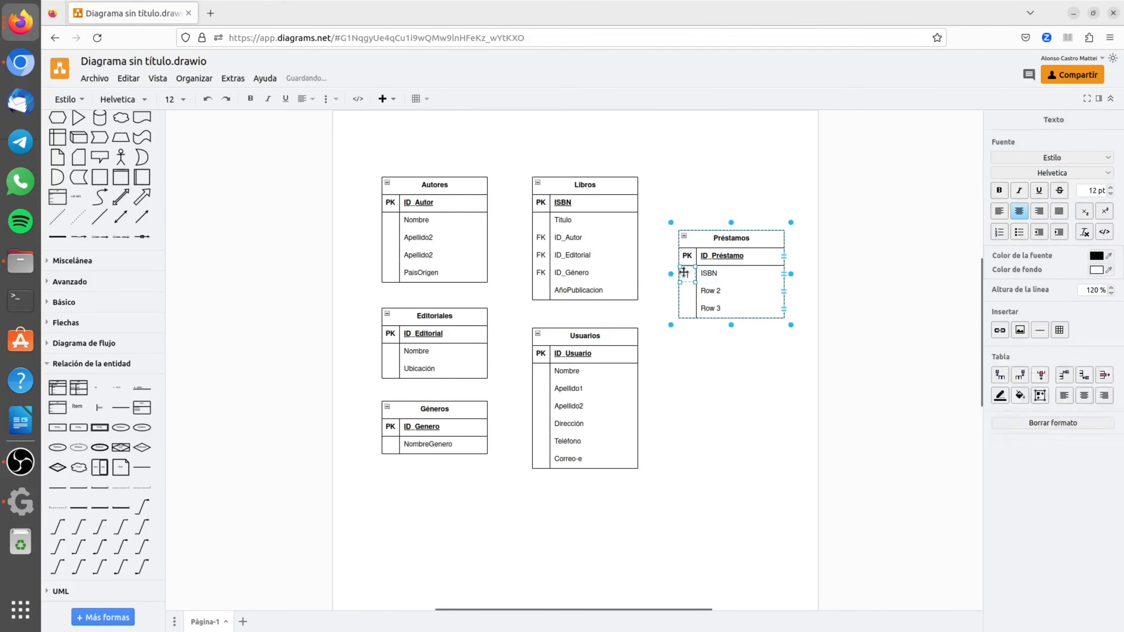
type("FK")
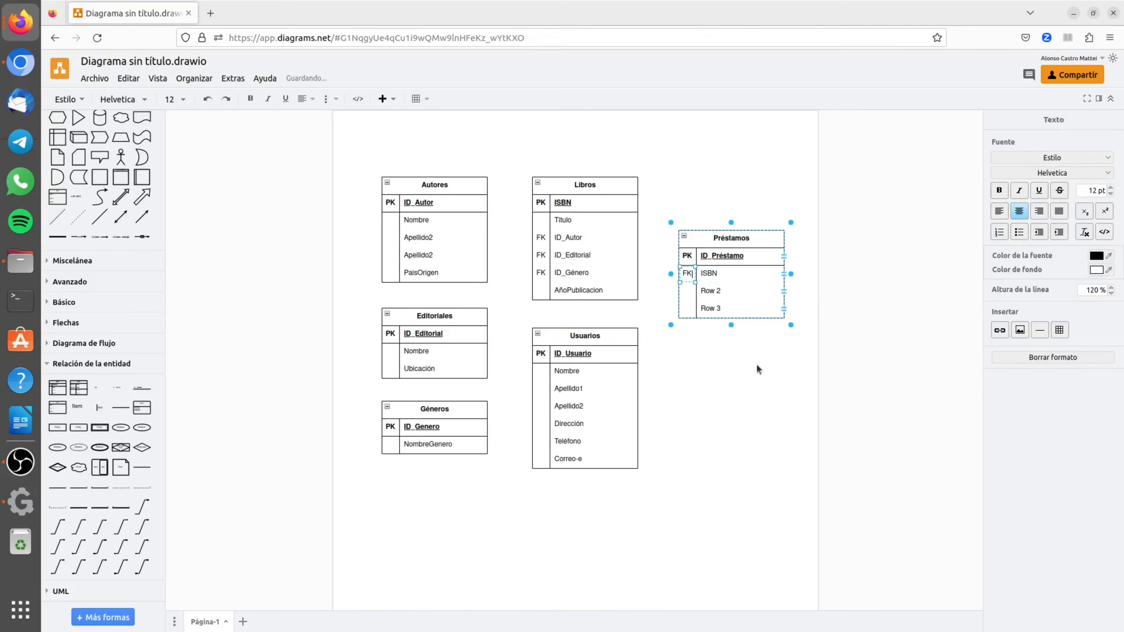
left_click(758, 366)
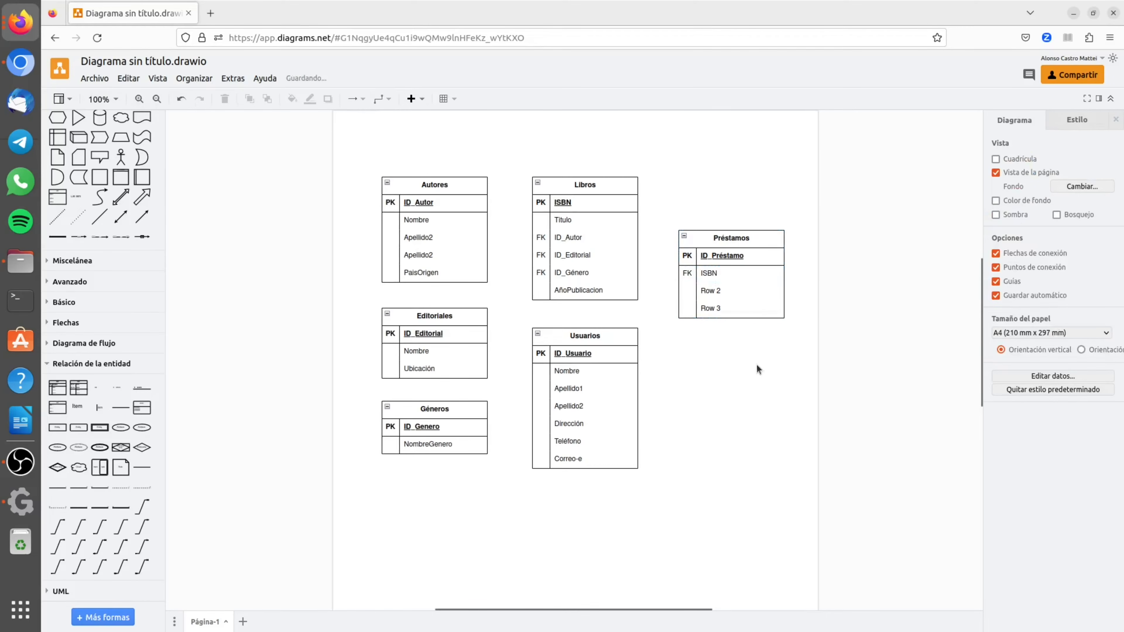
Name the field below ISBN in the Préstamos table ID_Usuario and mark it as FK.
left_click(685, 292)
double_click(702, 289)
type("ID_Usuario")
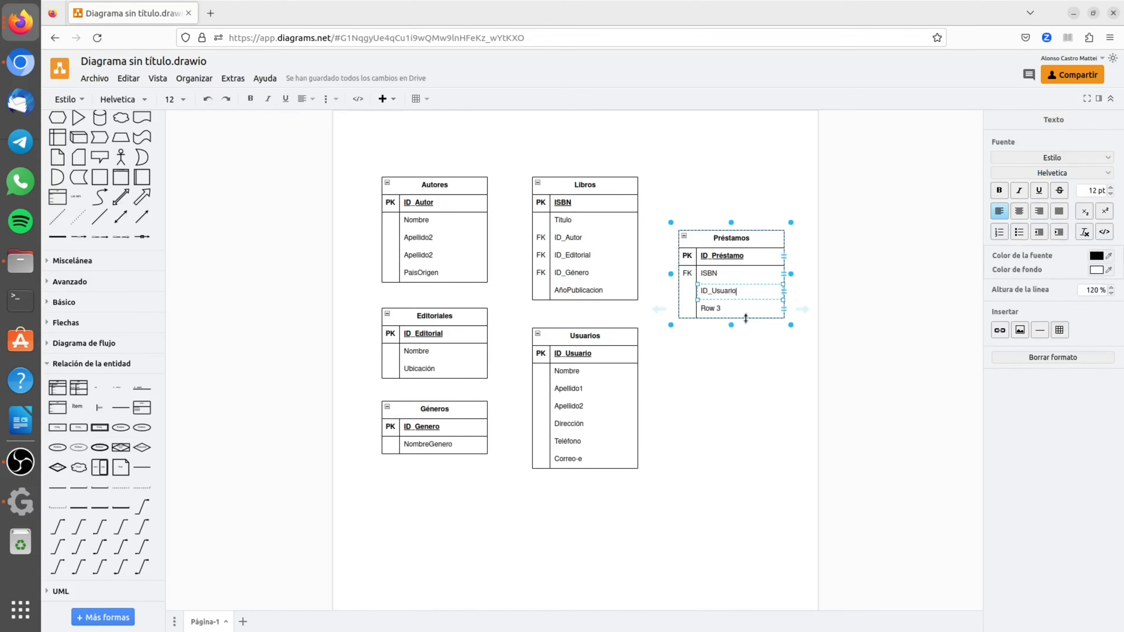
double_click(687, 292)
double_click(687, 291)
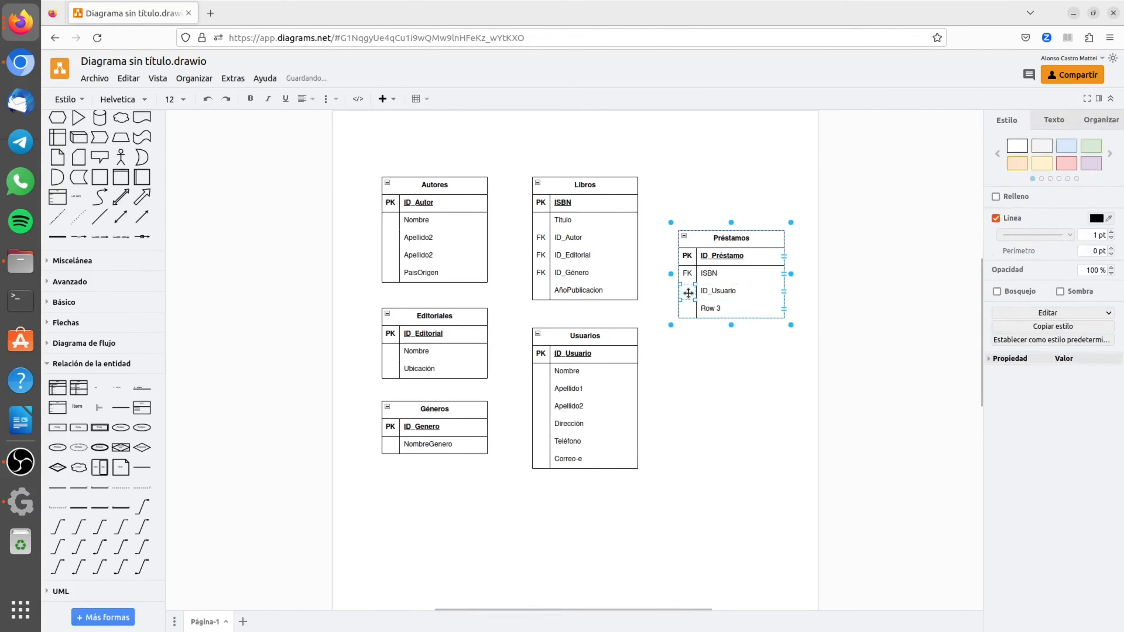
type("K")
left_click(693, 357)
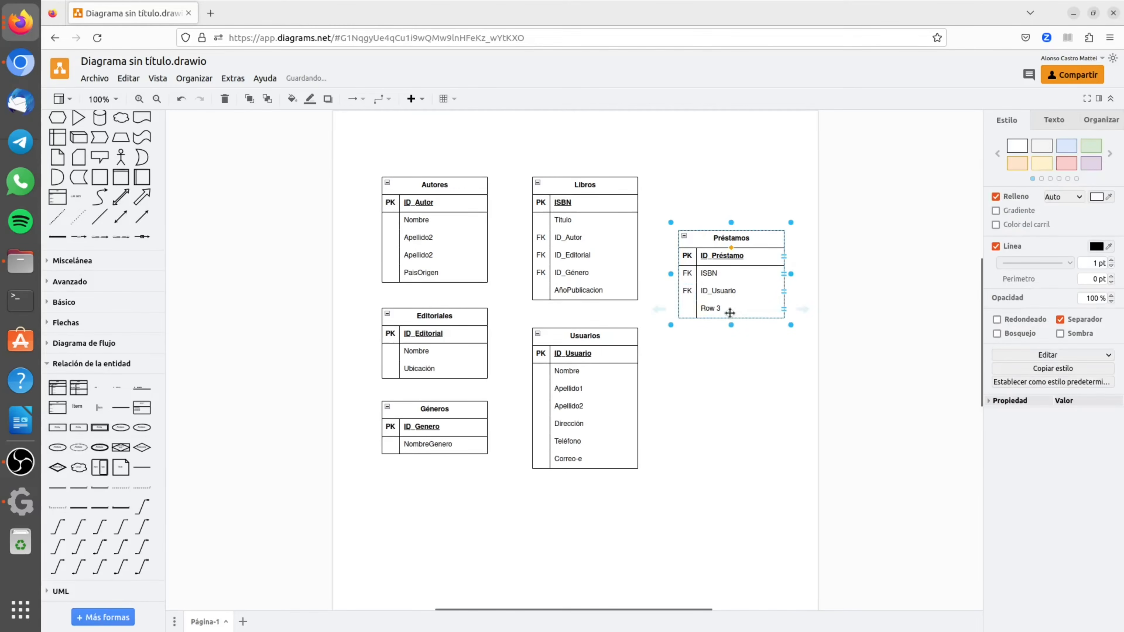
Add two more rows to the Préstamos table by duplicating its last row.
left_click(798, 308)
left_click(791, 311)
left_click(765, 352)
left_click(773, 308)
left_click(807, 310)
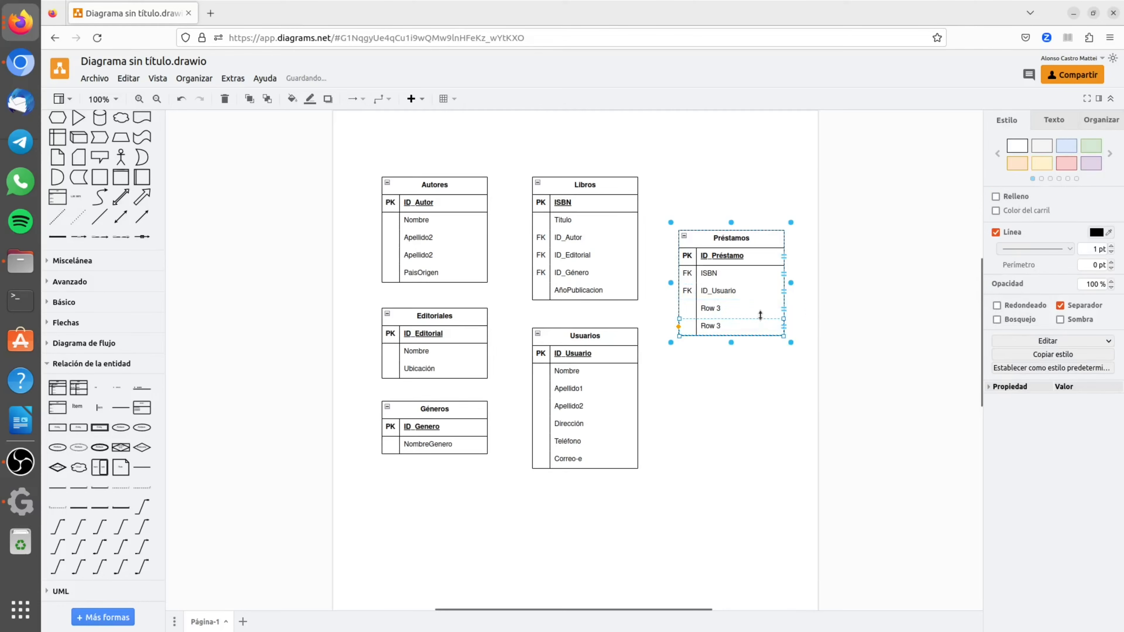
left_click(802, 310)
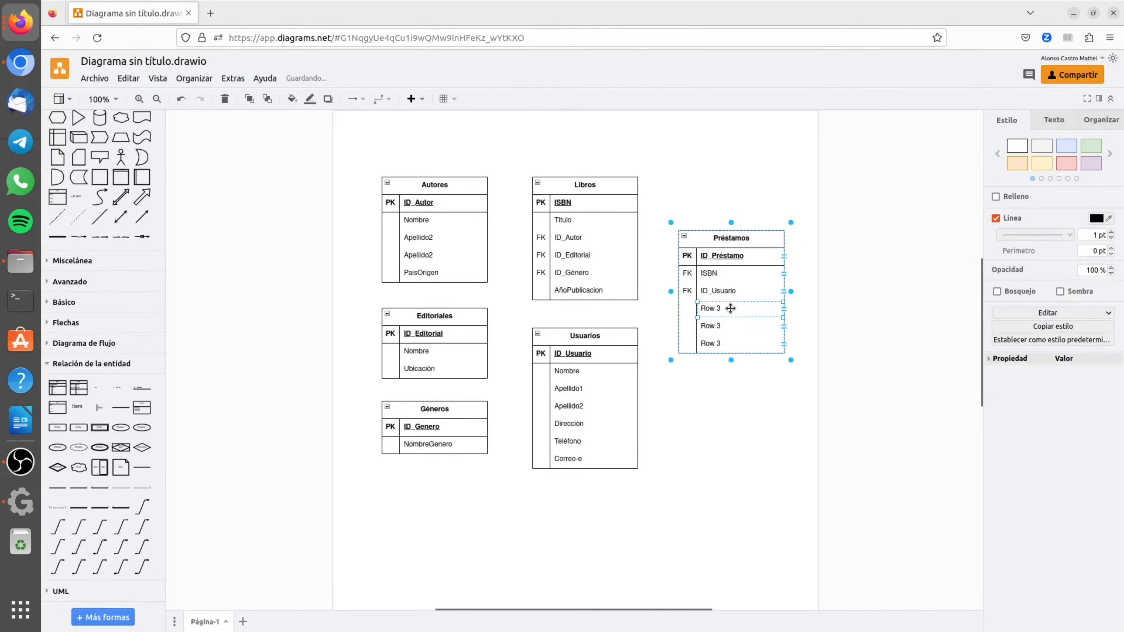
Name the last three fields of the Préstamos table FechaPréstamo, FechaDevolución and Estado, in that order.
double_click(731, 310)
type("FechaPr")
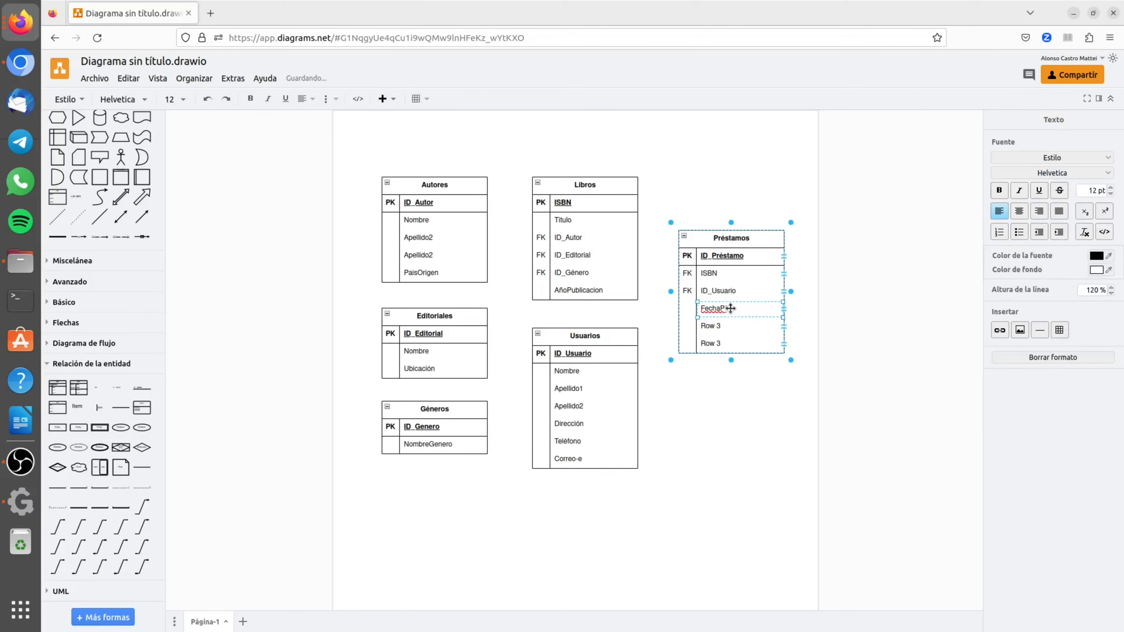
type("é")
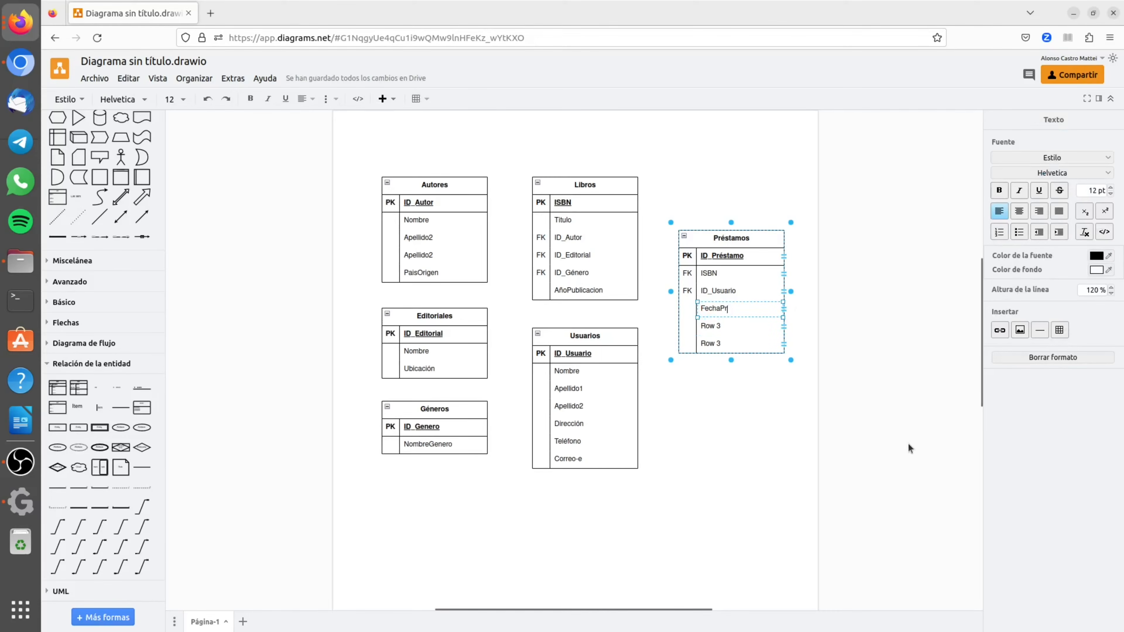
type("stamo")
double_click(708, 330)
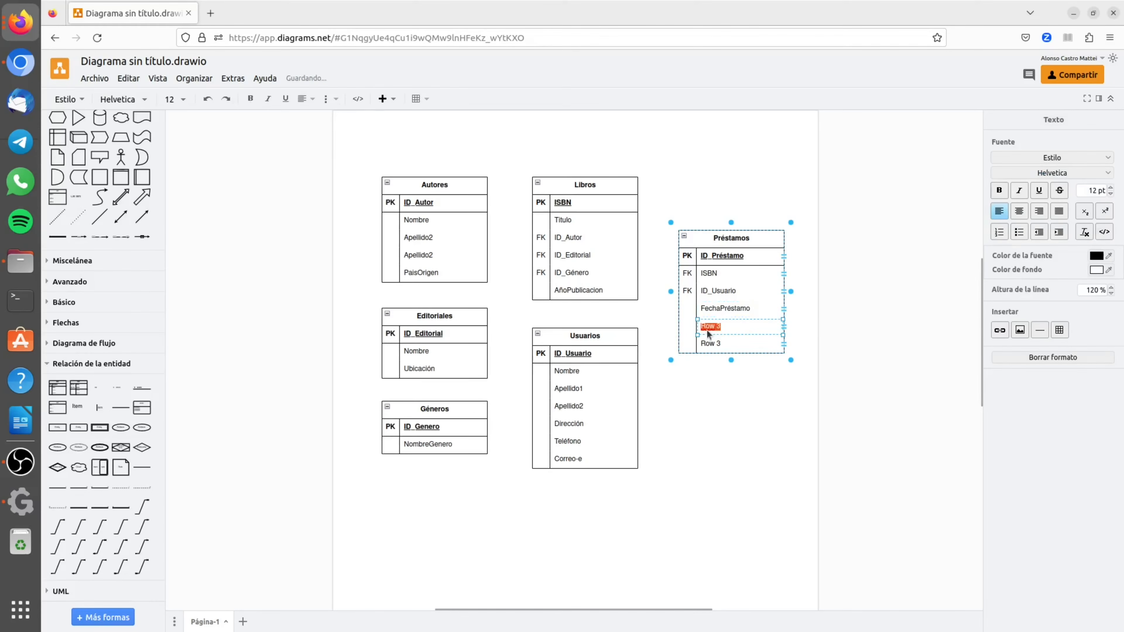
type("T")
key("BackSpace")
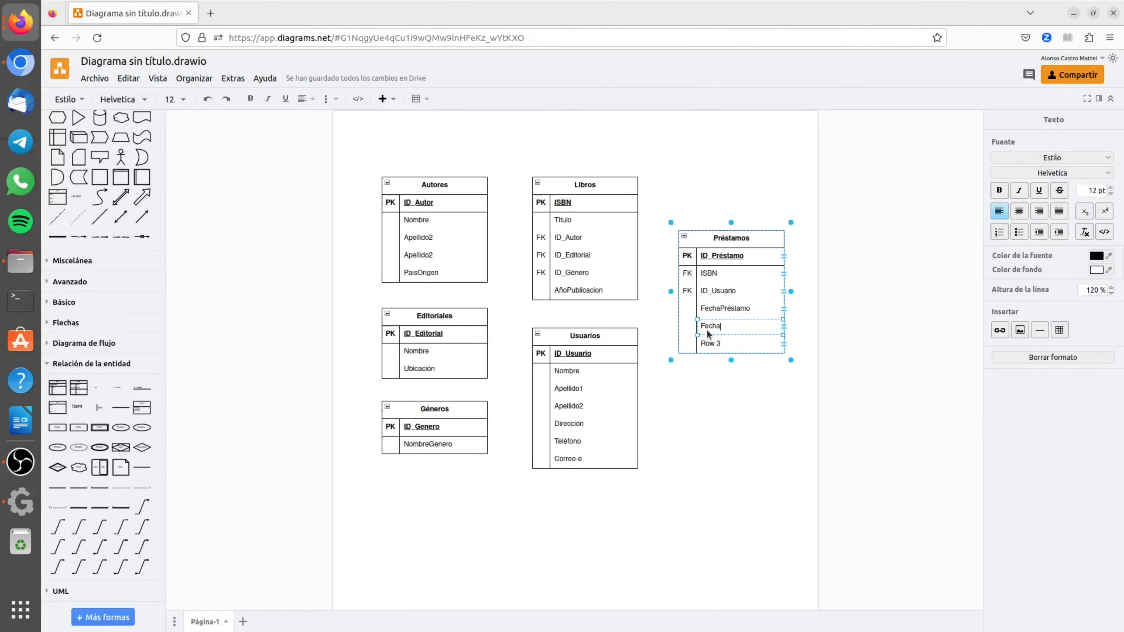
type("FechaDevolución")
double_click(712, 344)
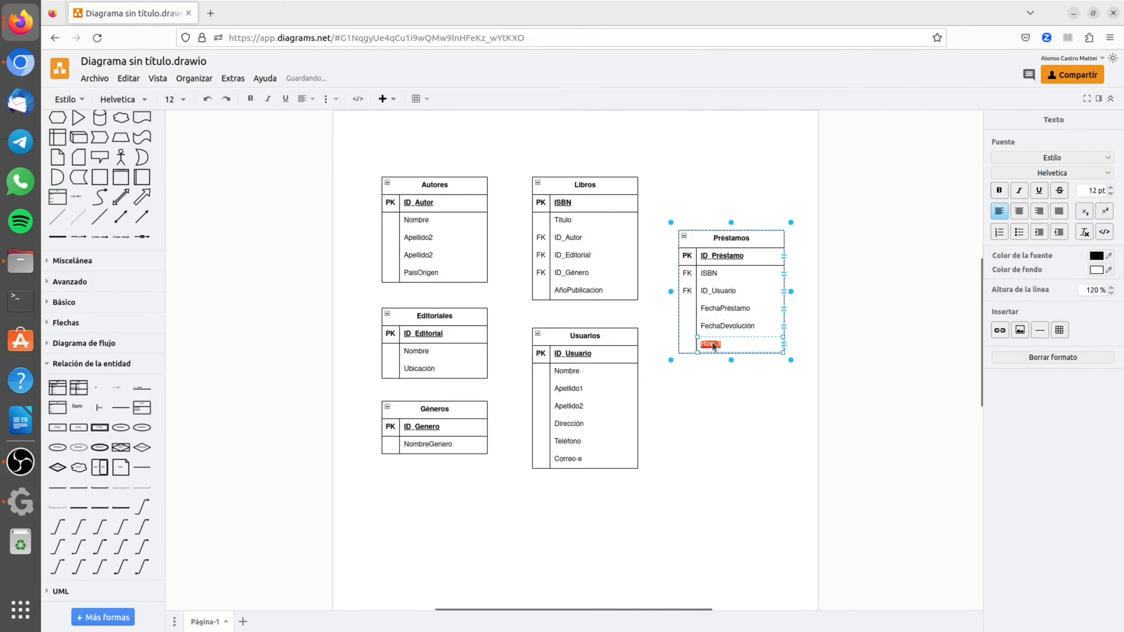
type("Estado")
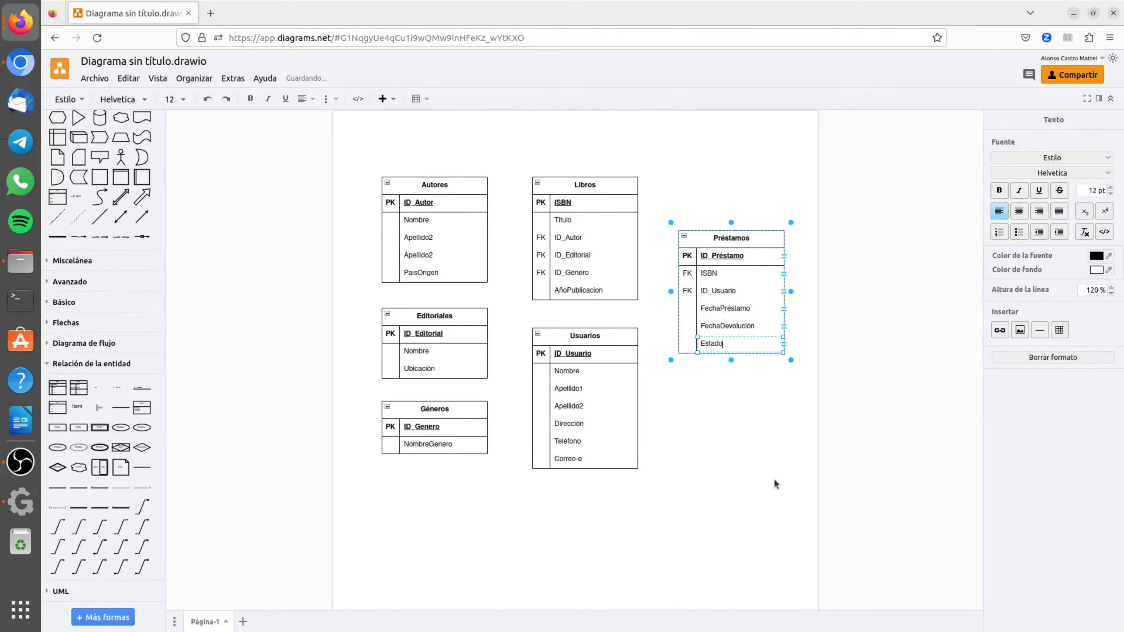
left_click(773, 478)
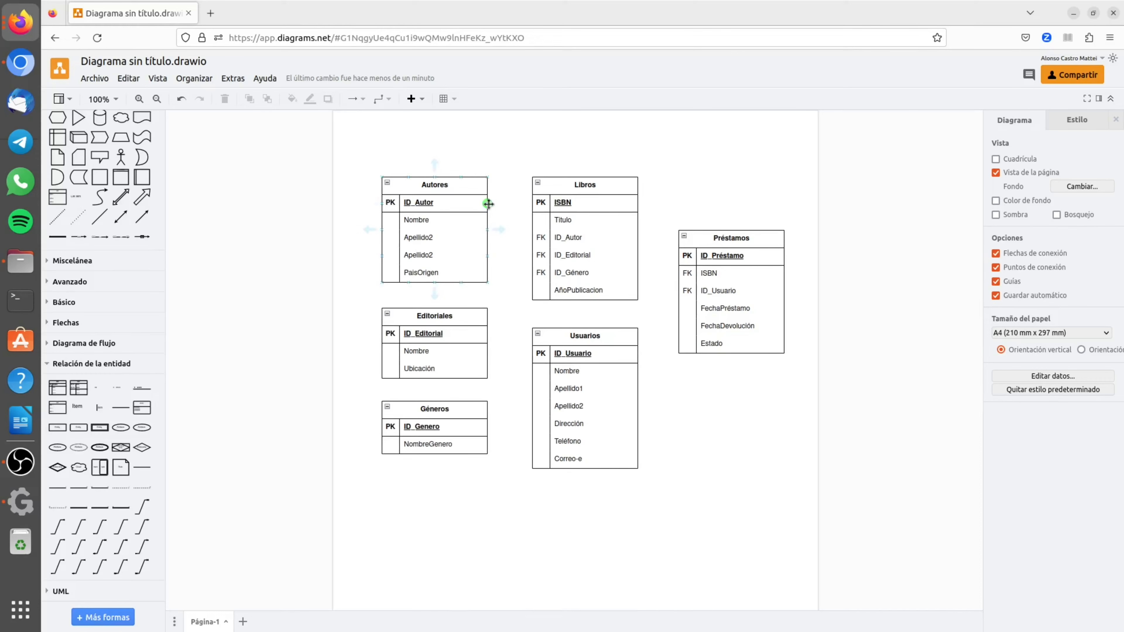
Connect ID_Autor in Autores to the ID_Autor foreign key in Libros using an entity-relation style line without an end arrowhead.
left_click_drag(488, 203, 544, 238)
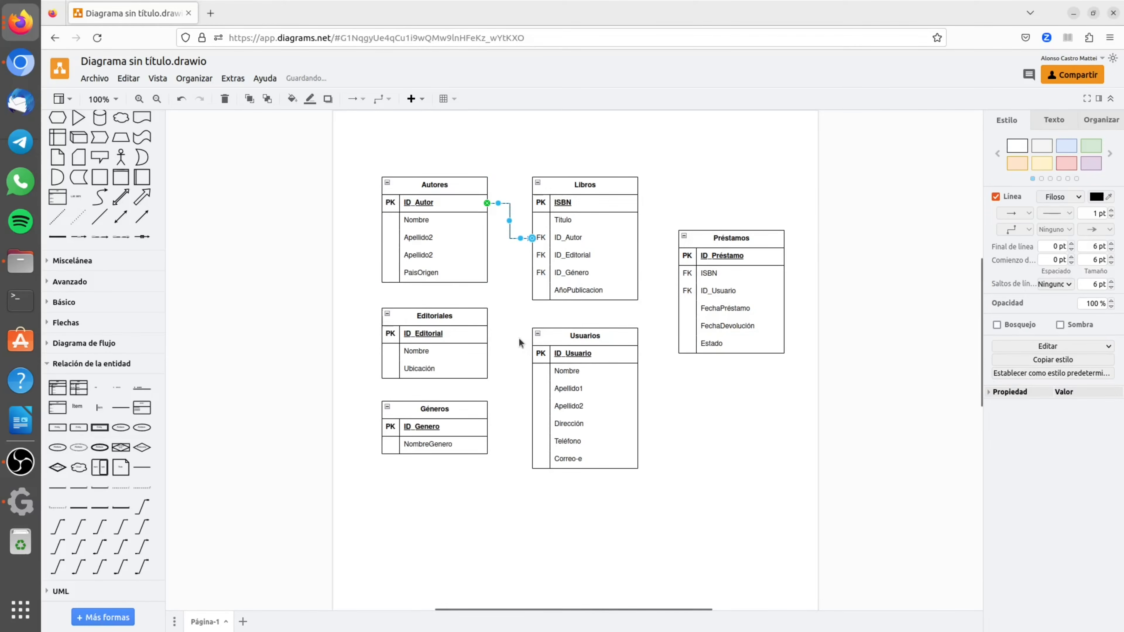
left_click(1027, 216)
left_click(1050, 215)
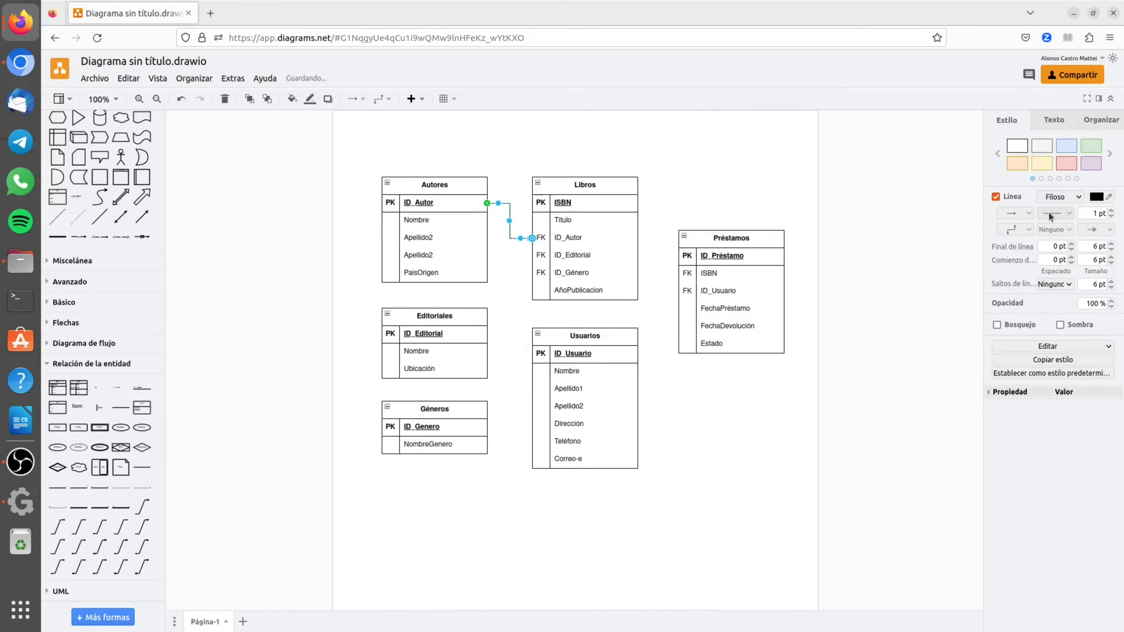
left_click(1043, 227)
left_click(1030, 230)
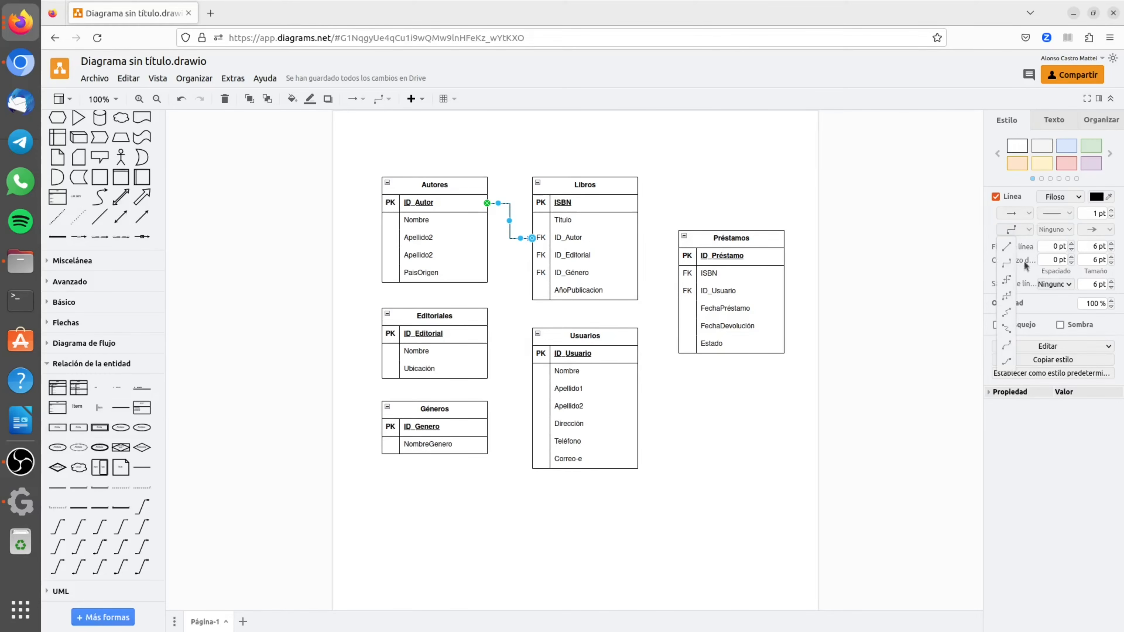
left_click(1011, 363)
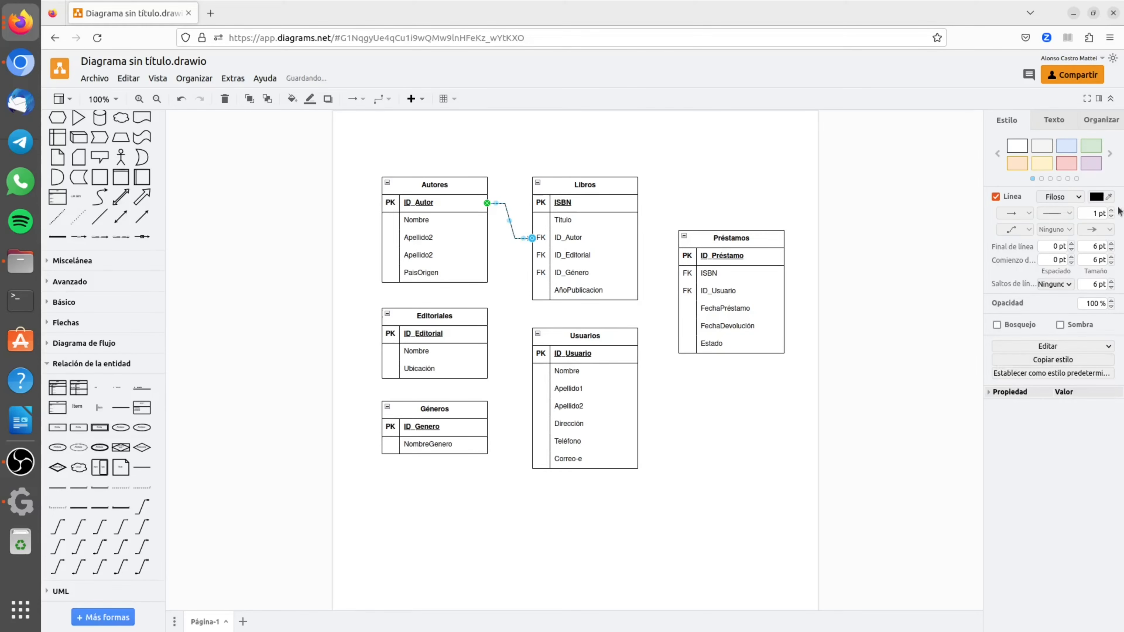
left_click(1106, 230)
left_click(1092, 246)
left_click(959, 294)
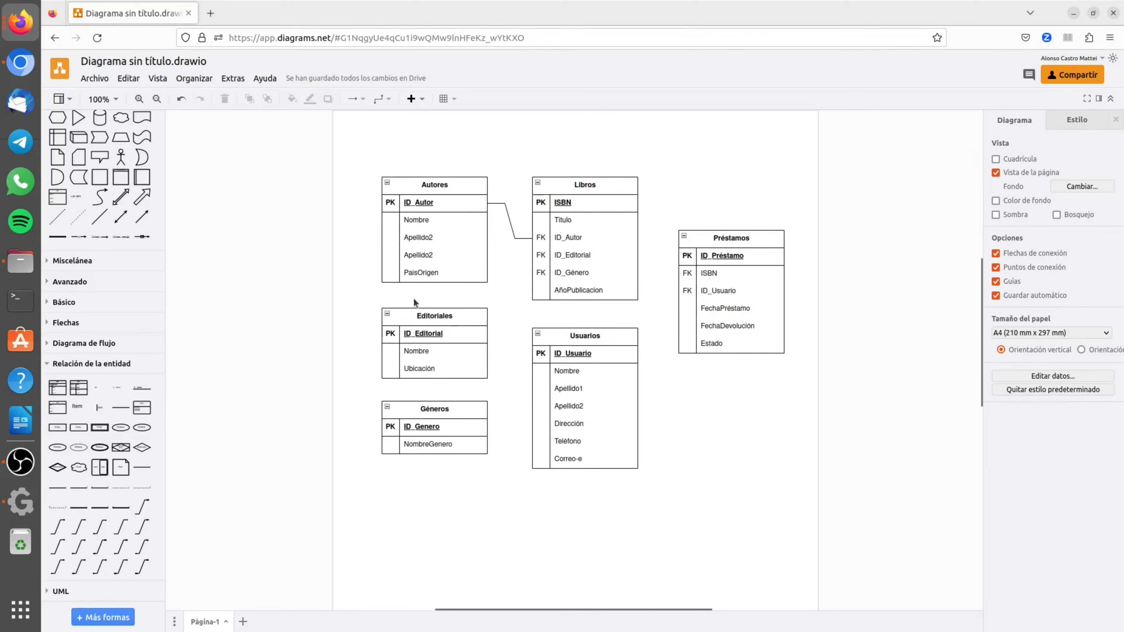
Connect ID_Editorial in Editoriales to the ID_Editorial foreign key in Libros using an entity-relation style line without an end arrowhead.
left_click_drag(497, 335, 531, 256)
left_click(1029, 231)
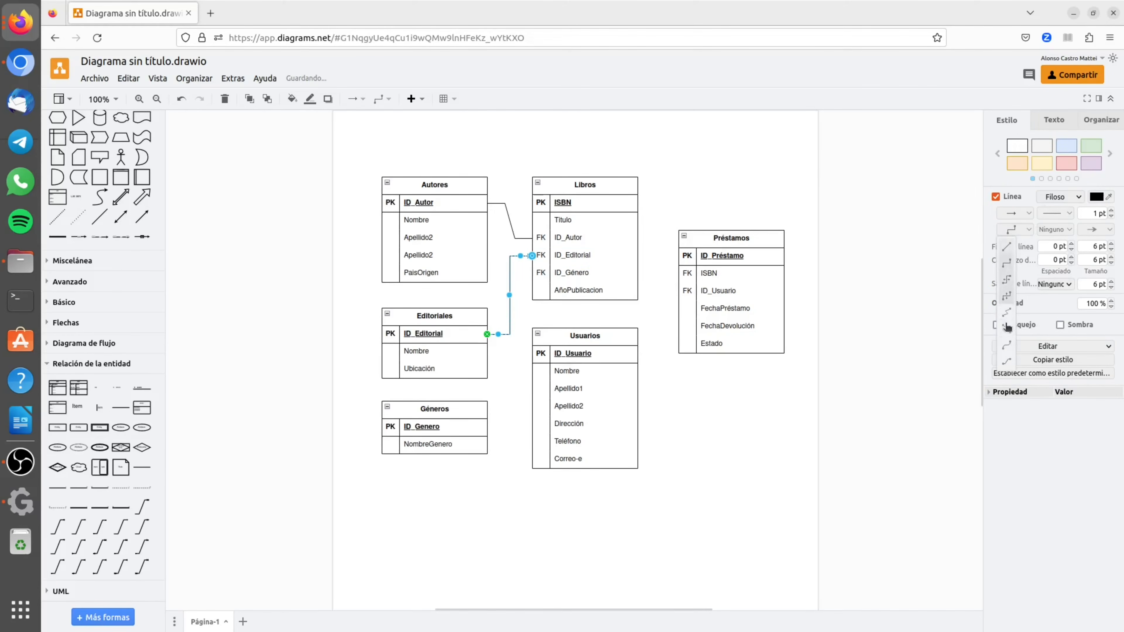
left_click(1008, 362)
left_click(1110, 231)
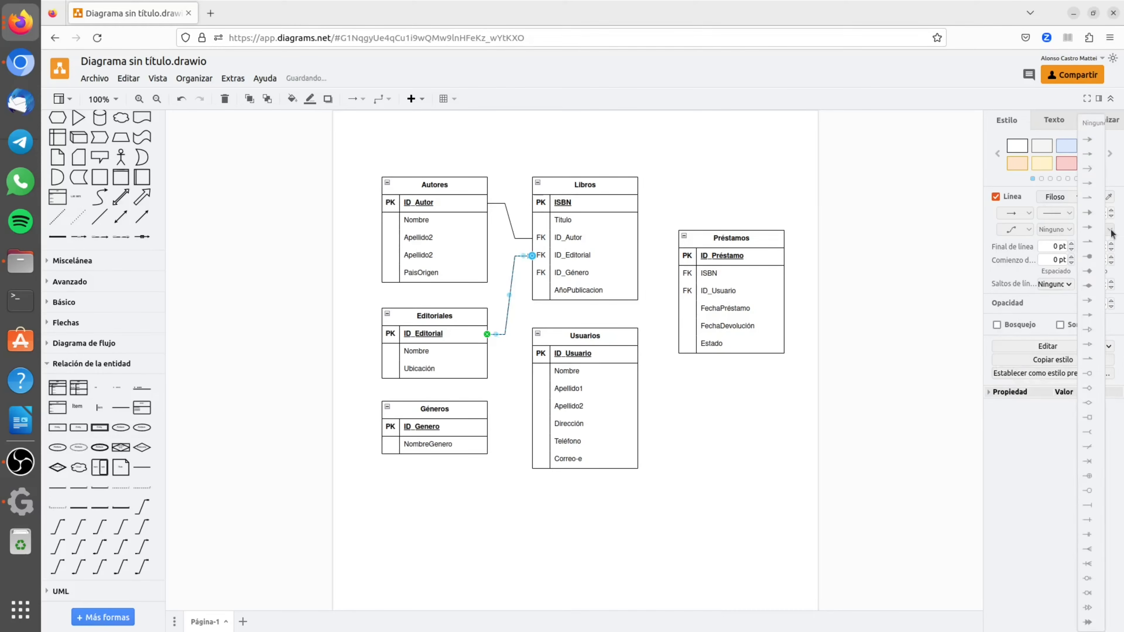
left_click(1090, 127)
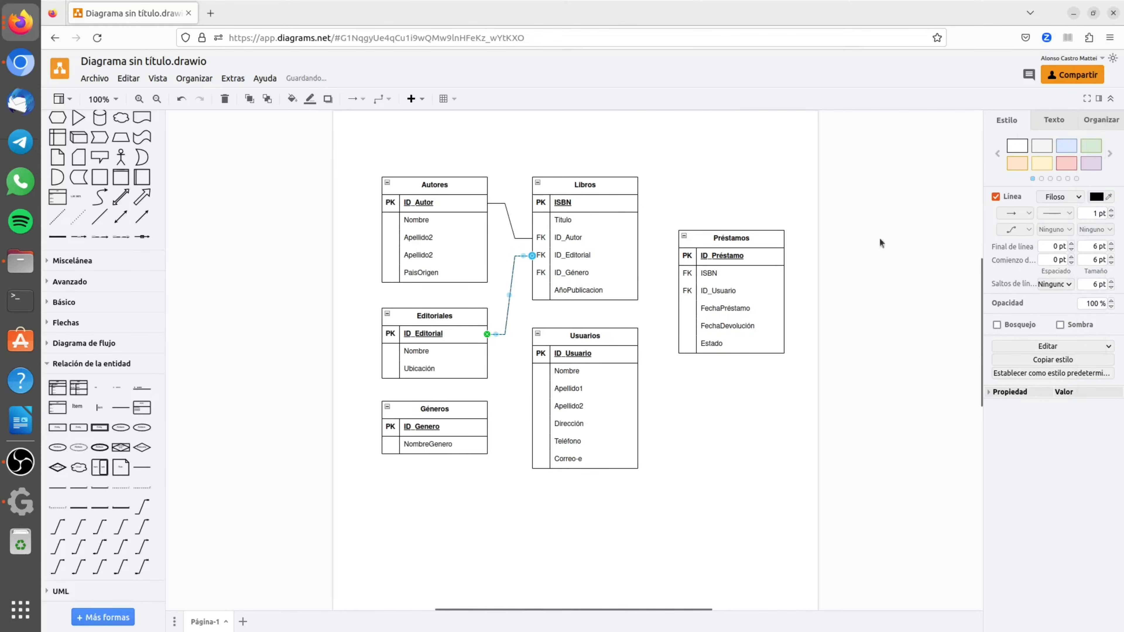
left_click(522, 401)
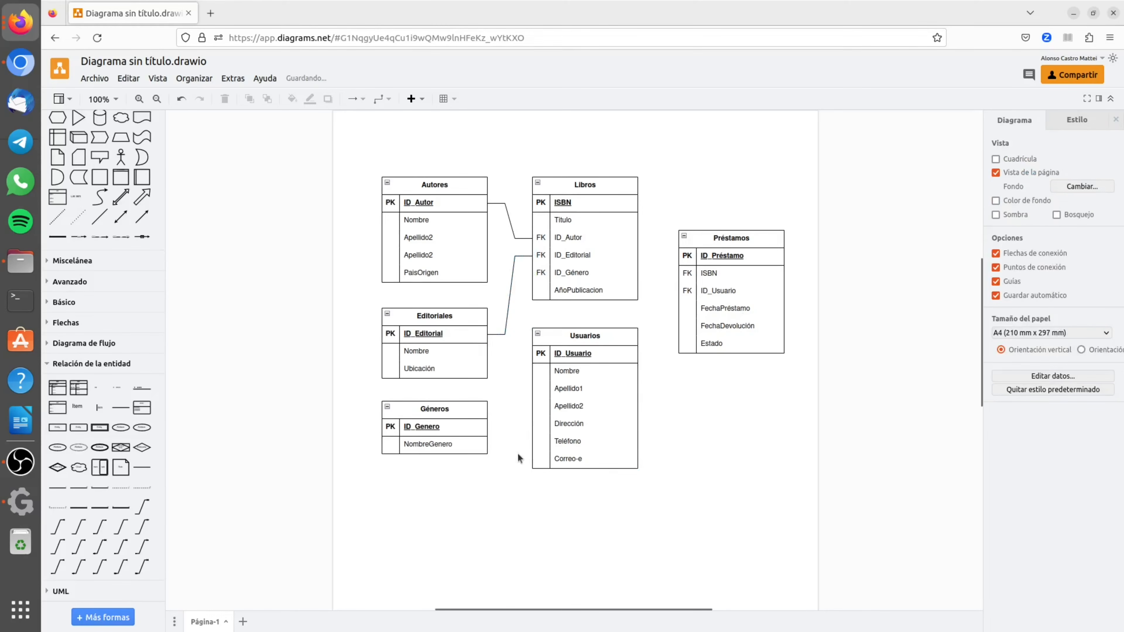
Connect ID_Genero in Géneros to the ID_Género foreign key in Libros using an entity-relation style line without an end arrowhead.
left_click_drag(486, 428, 538, 274)
left_click(1027, 229)
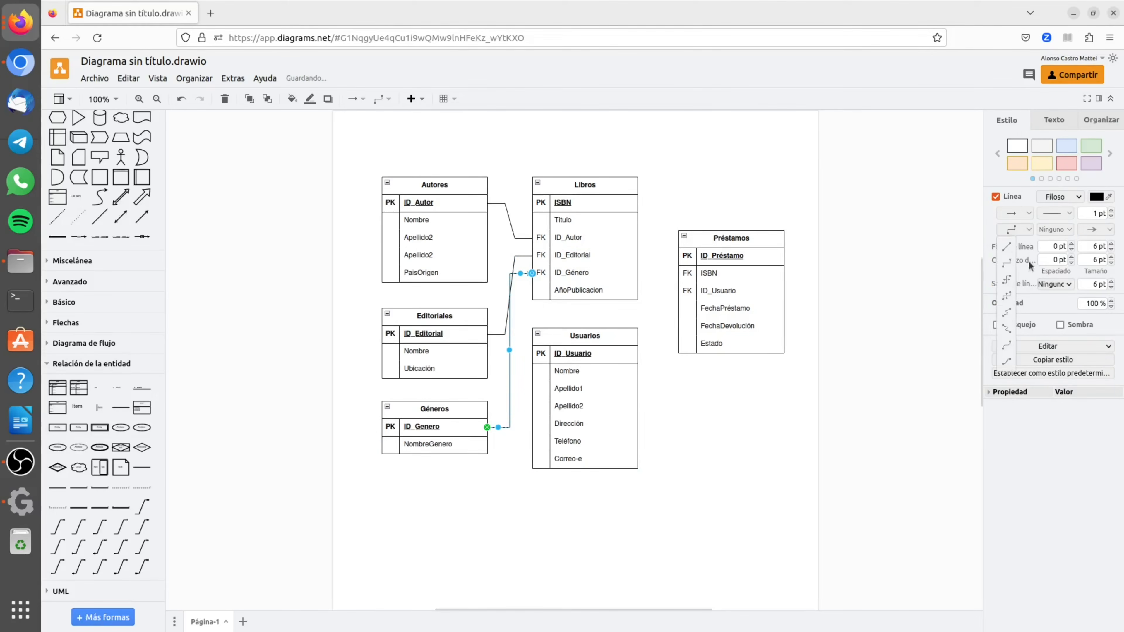
left_click(1011, 362)
left_click(1109, 234)
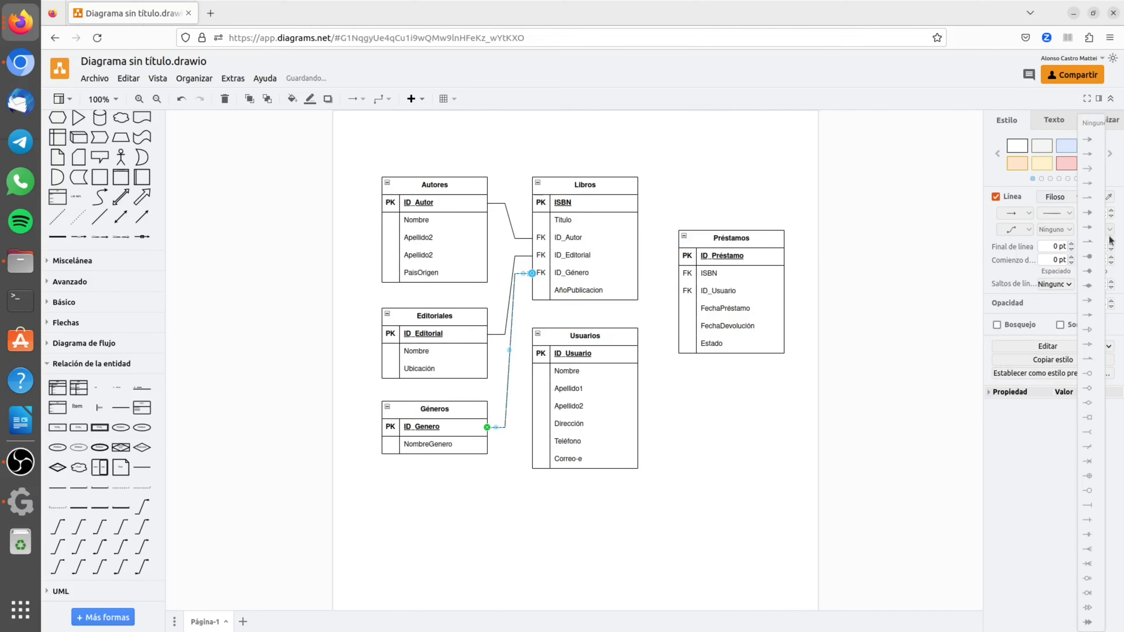
left_click(1092, 123)
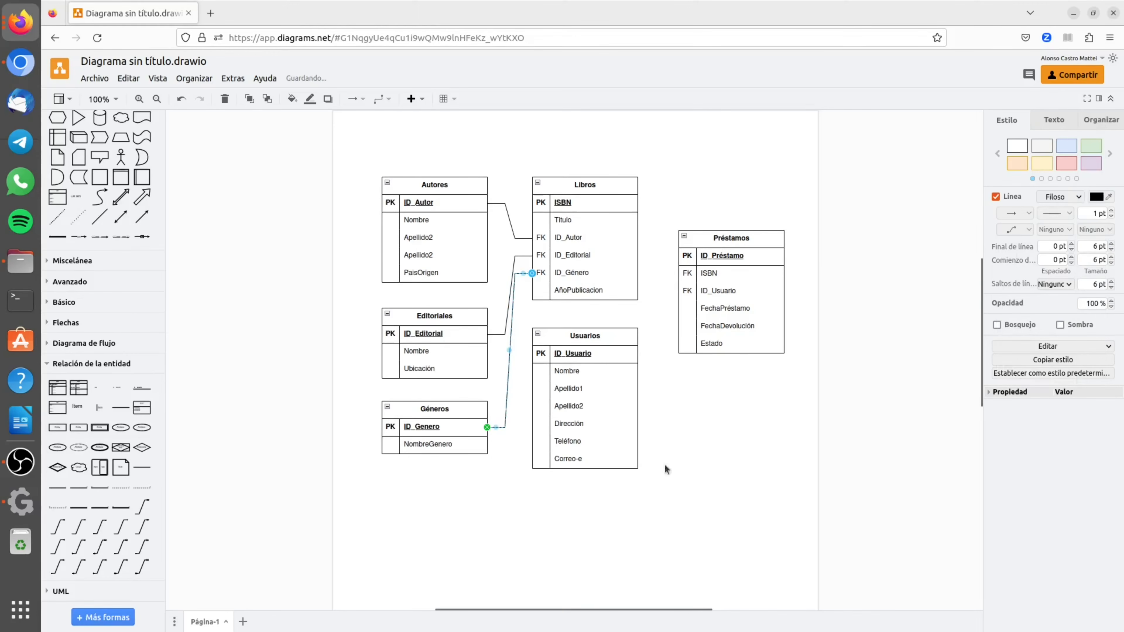
left_click(594, 524)
Move the Usuarios, Libros and Préstamos tables lower on the page, keeping Usuarios aligned directly beneath Libros.
left_click_drag(600, 337, 607, 369)
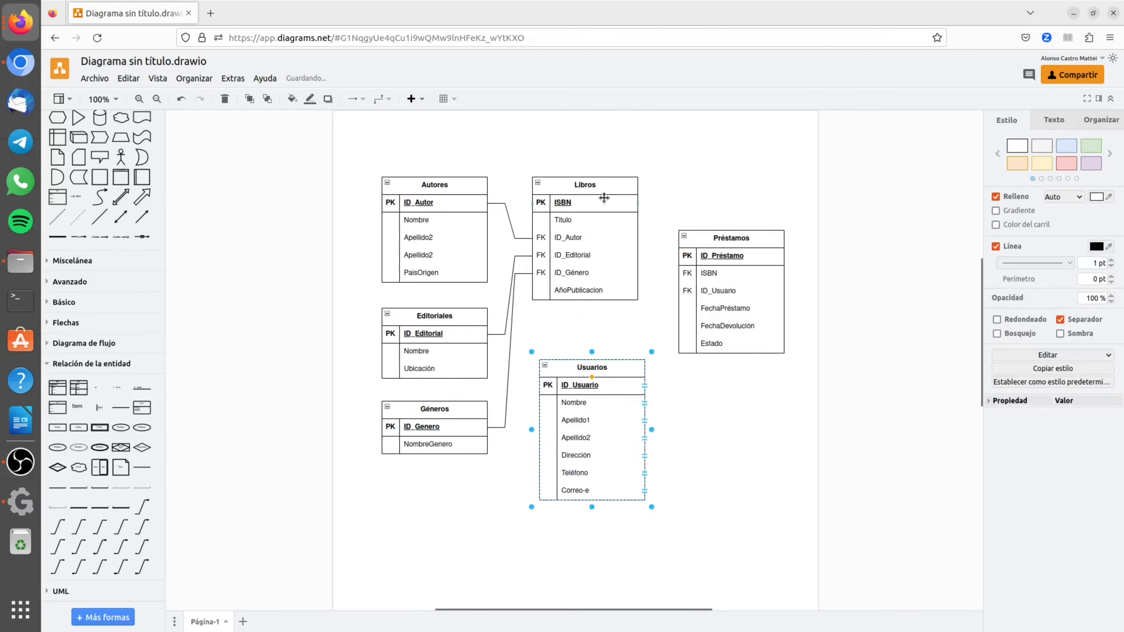
left_click_drag(605, 197, 609, 250)
left_click(608, 249)
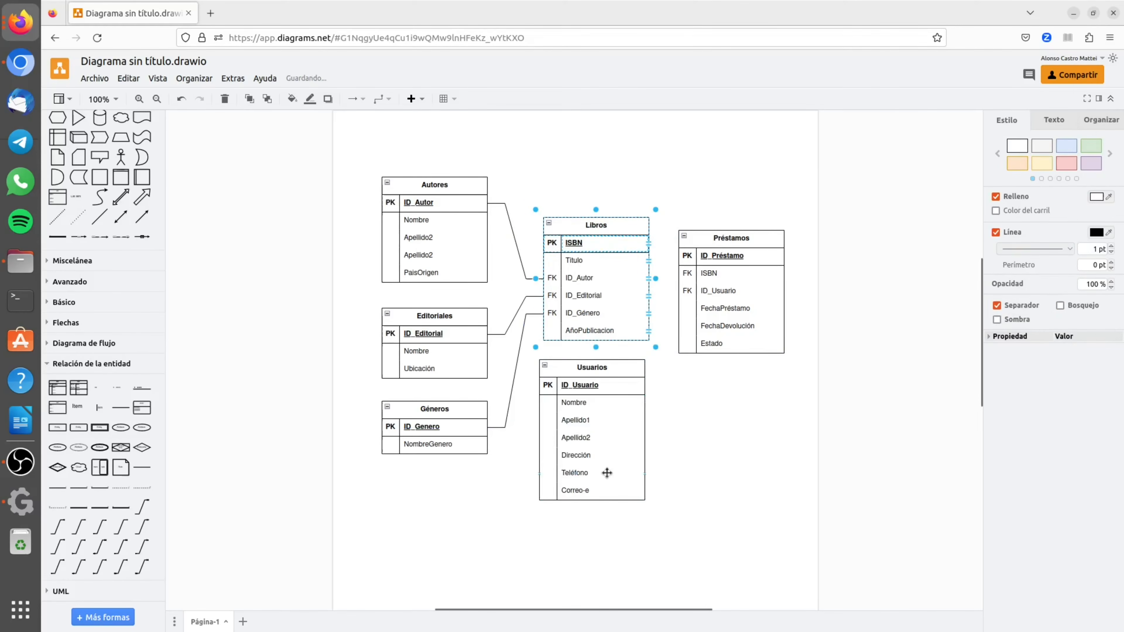
left_click_drag(626, 372, 630, 388)
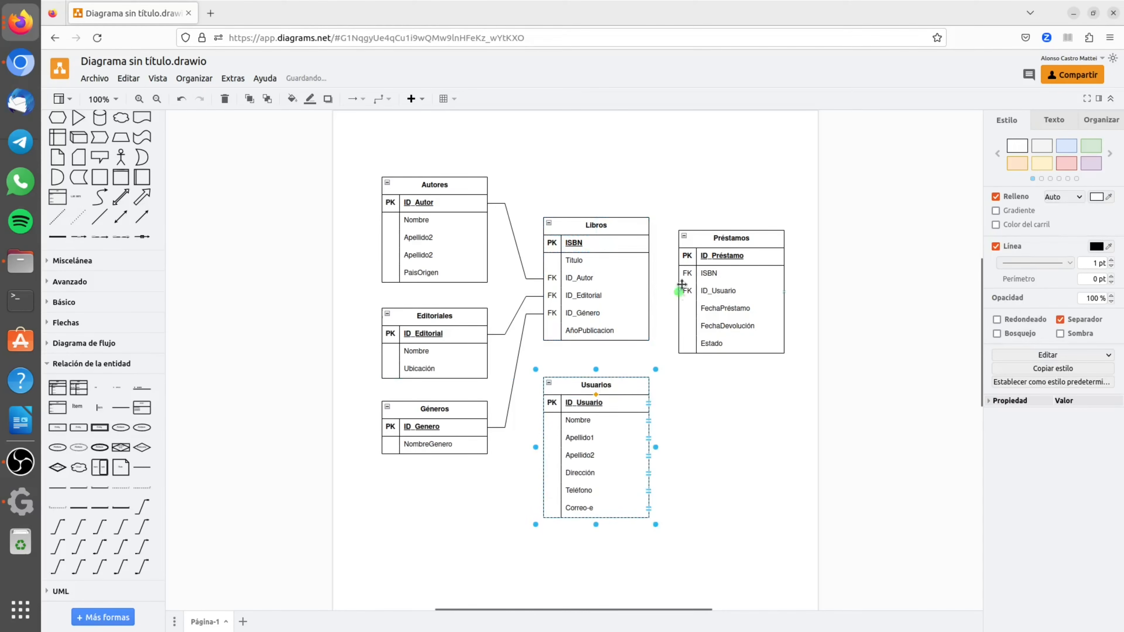
left_click_drag(746, 239, 752, 293)
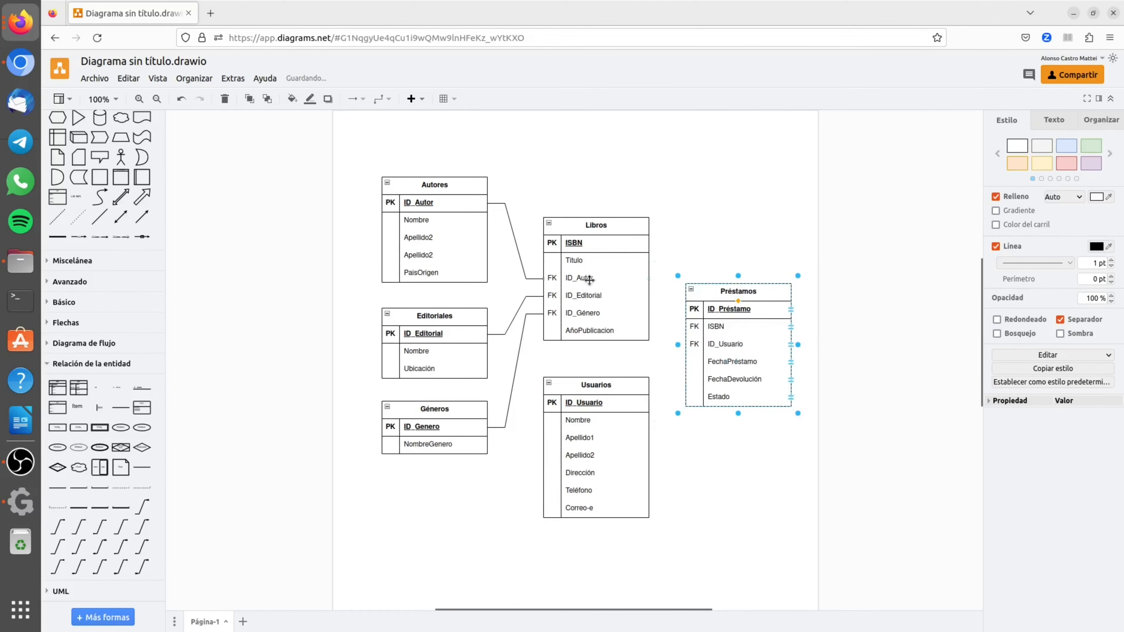
Connect the ISBN primary key in Libros to the ISBN foreign key in Préstamos using an entity-relation style line without an end arrowhead.
left_click_drag(659, 245, 703, 333)
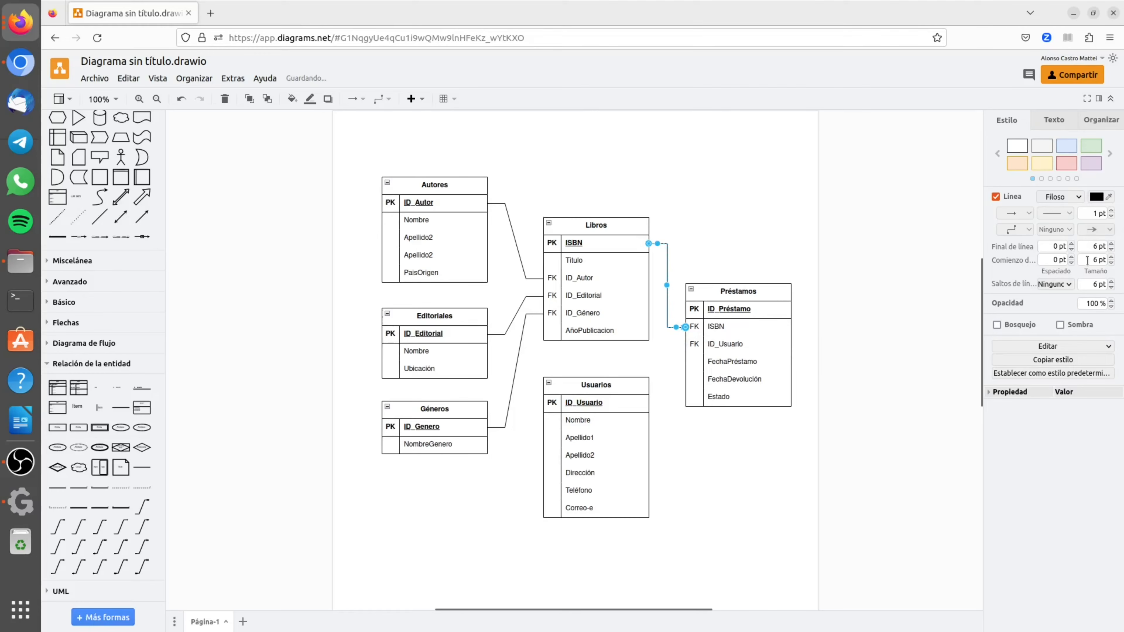
left_click(1016, 229)
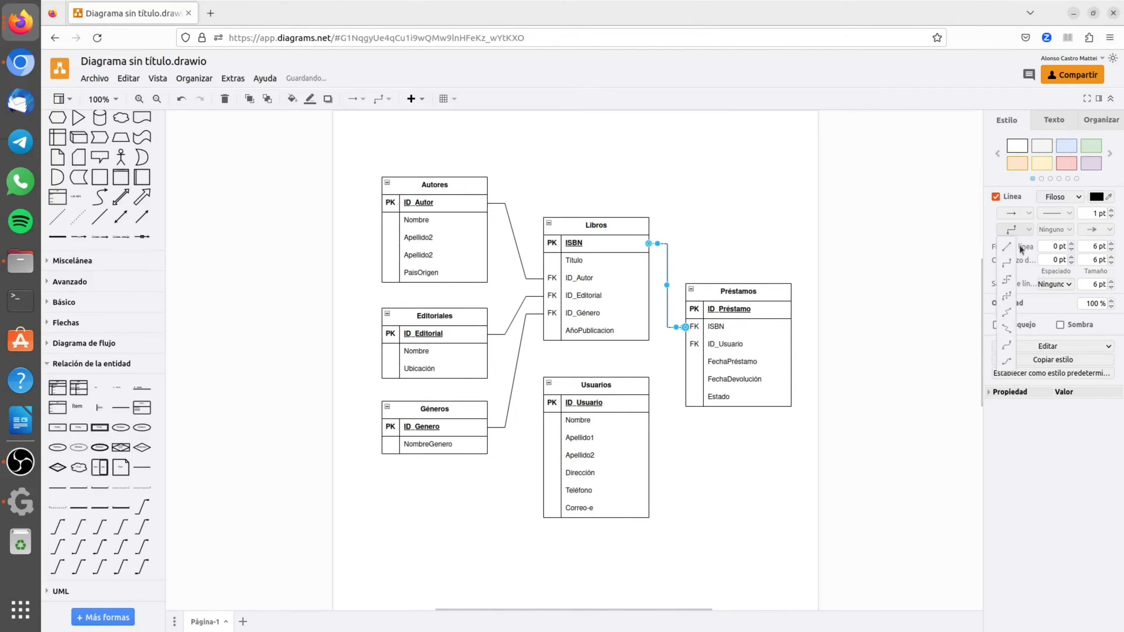
left_click(1007, 362)
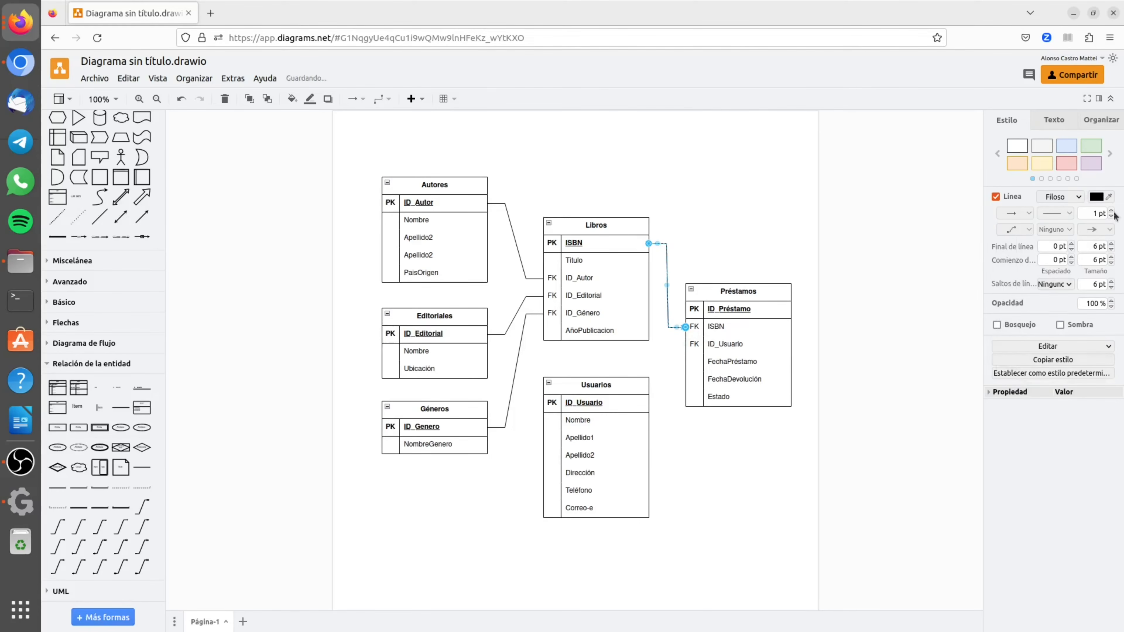
left_click(1108, 234)
left_click(1092, 125)
left_click(731, 501)
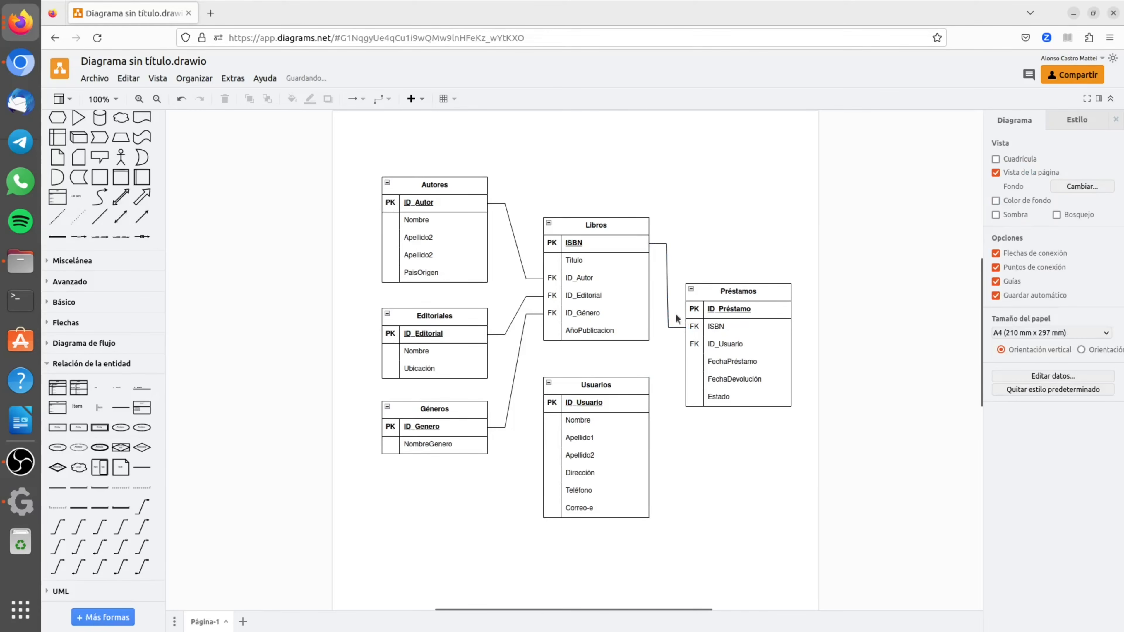
Nudge Préstamos slightly away from Libros and connect ID_Usuario in Usuarios to its foreign key in Préstamos using an entity-relation style line without an arrowhead.
left_click_drag(713, 287, 715, 286)
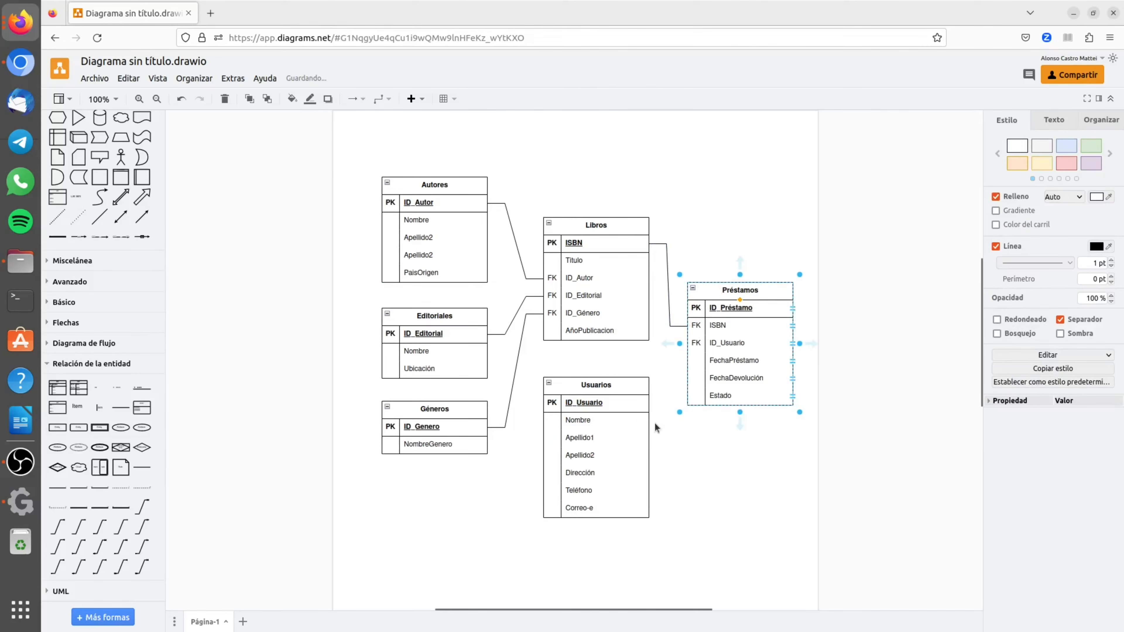
left_click(637, 425)
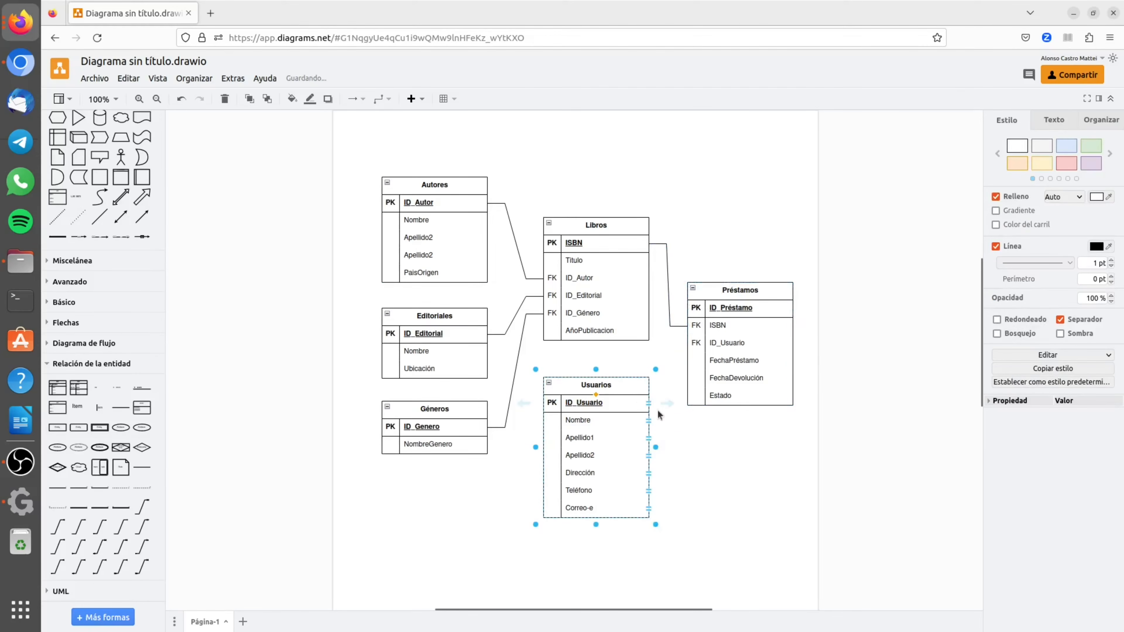
left_click(668, 416)
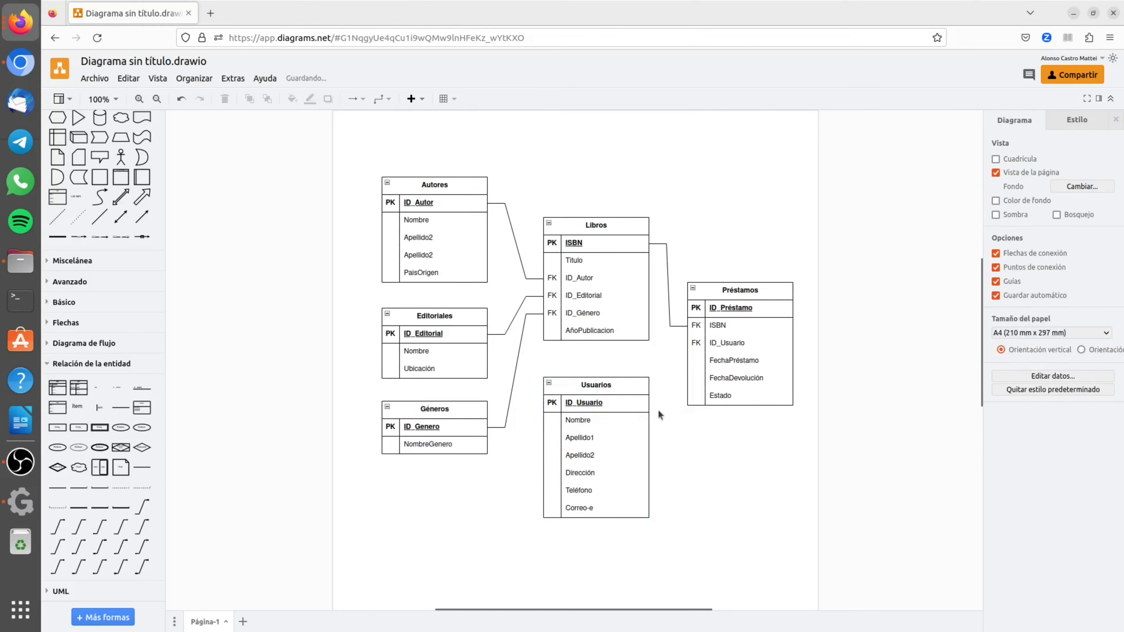
left_click_drag(648, 403, 688, 344)
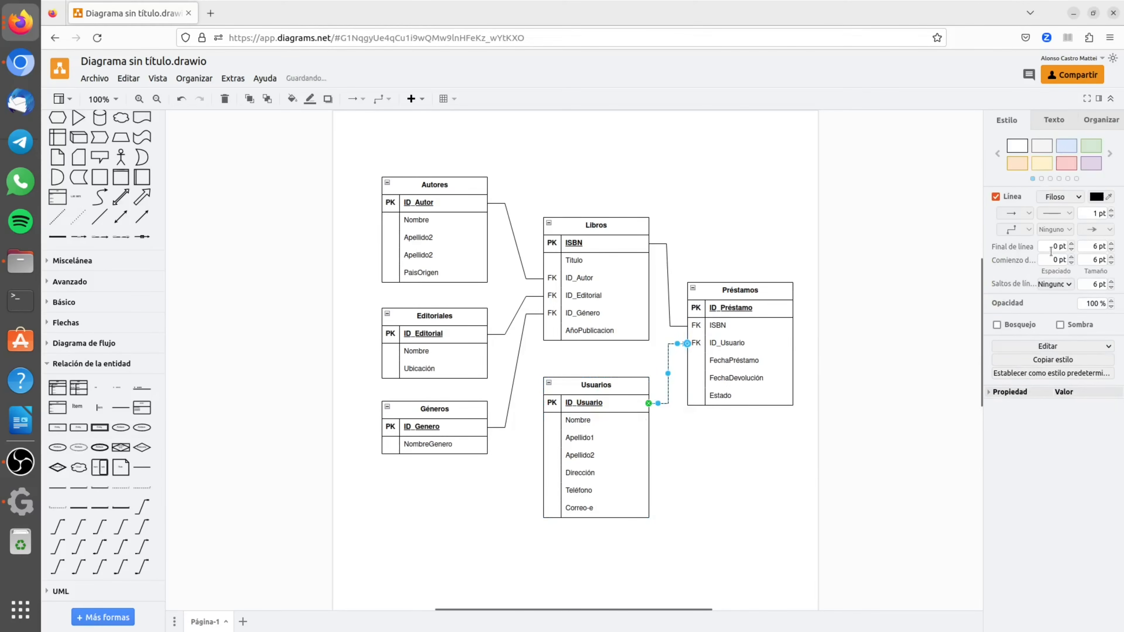
left_click(1018, 230)
left_click(1008, 354)
left_click(1102, 230)
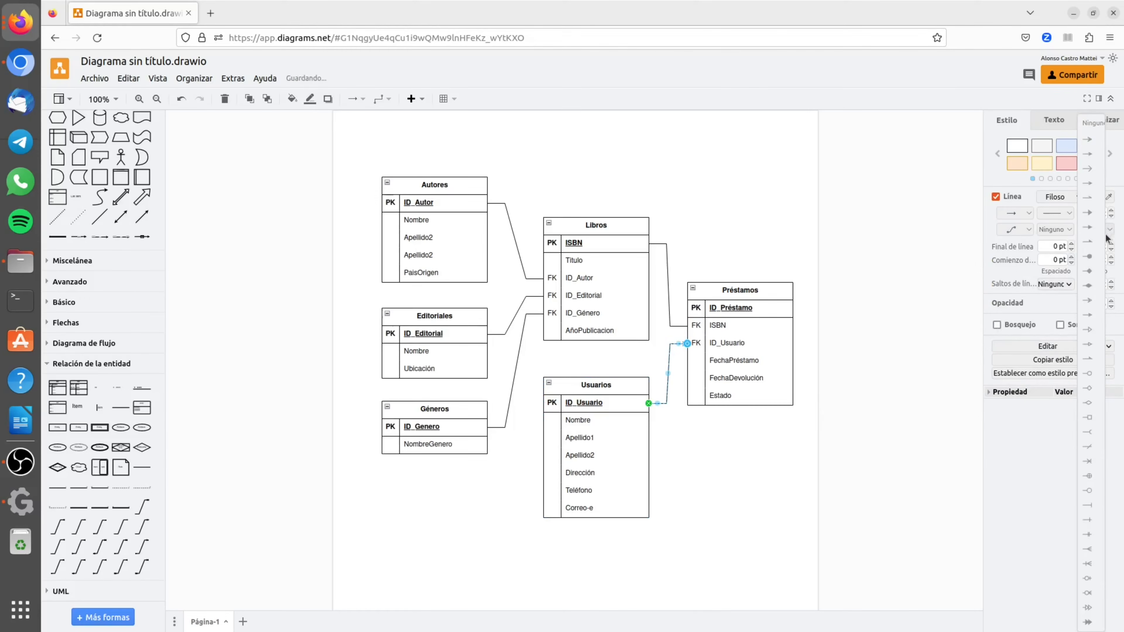
left_click(1100, 128)
left_click(758, 553)
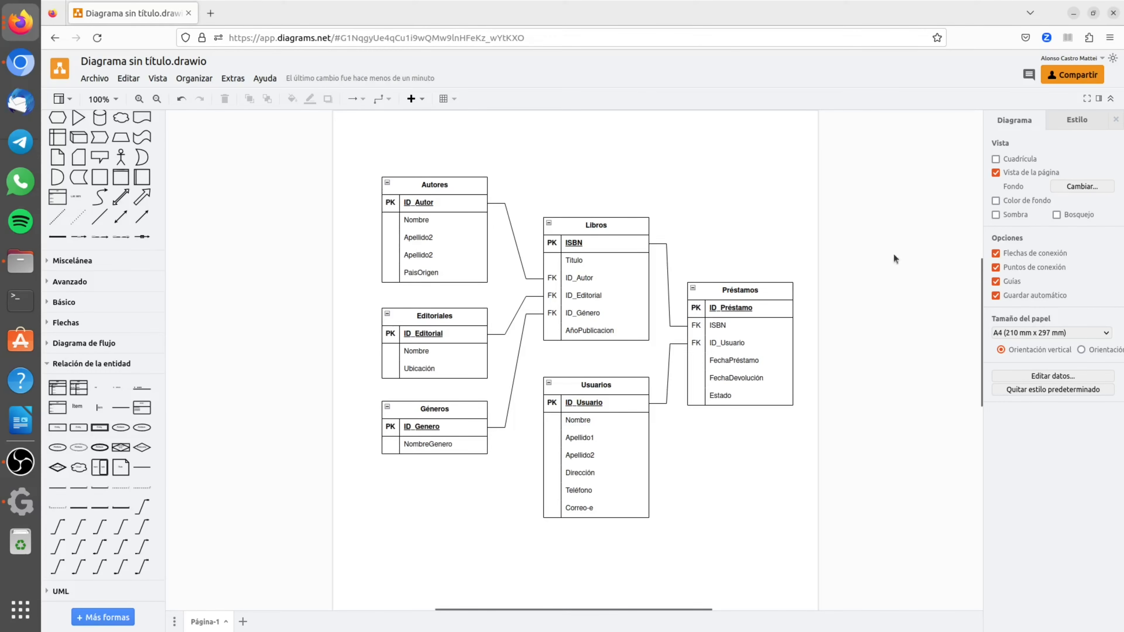
Set the Libros end of the line linking Autores and Libros to the one-to-many crow's foot symbol.
left_click(511, 234)
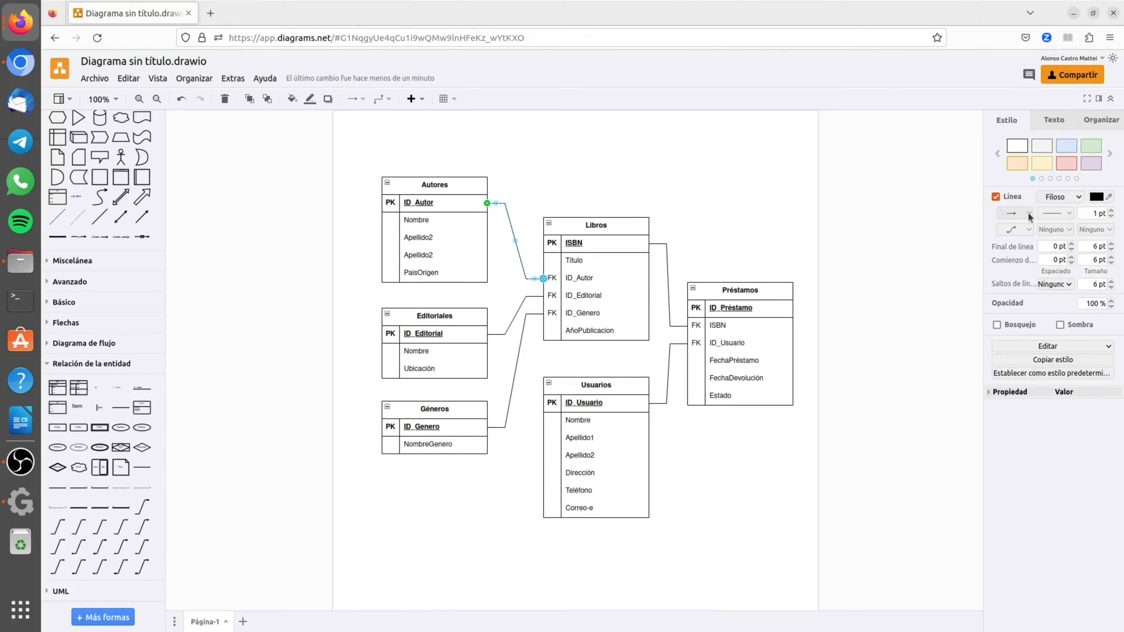
left_click(1105, 230)
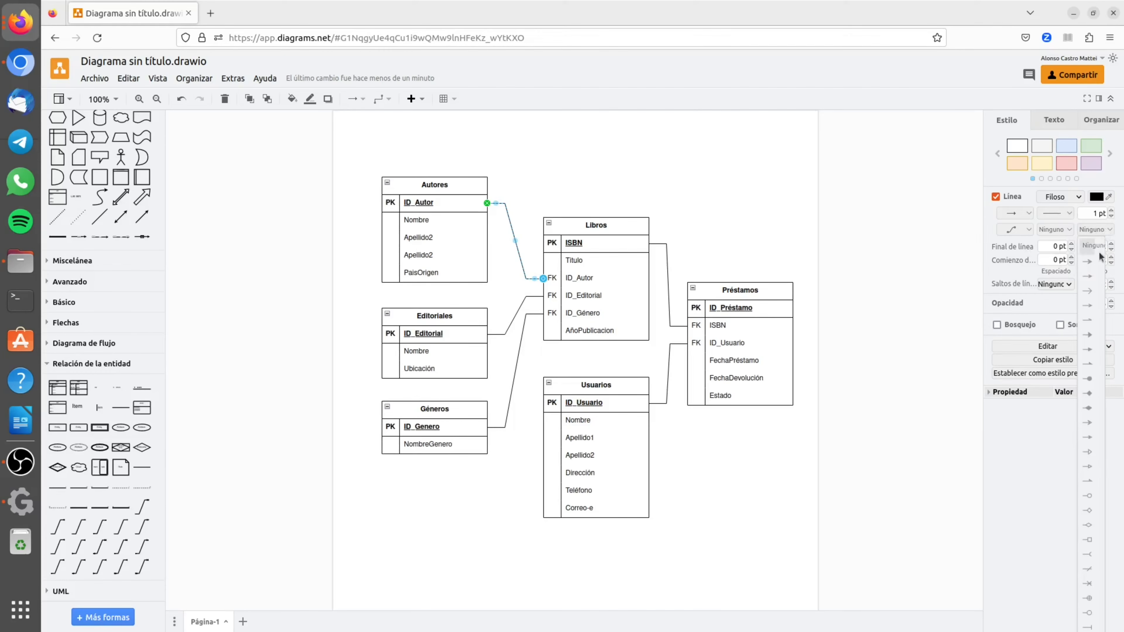
left_click(1058, 231)
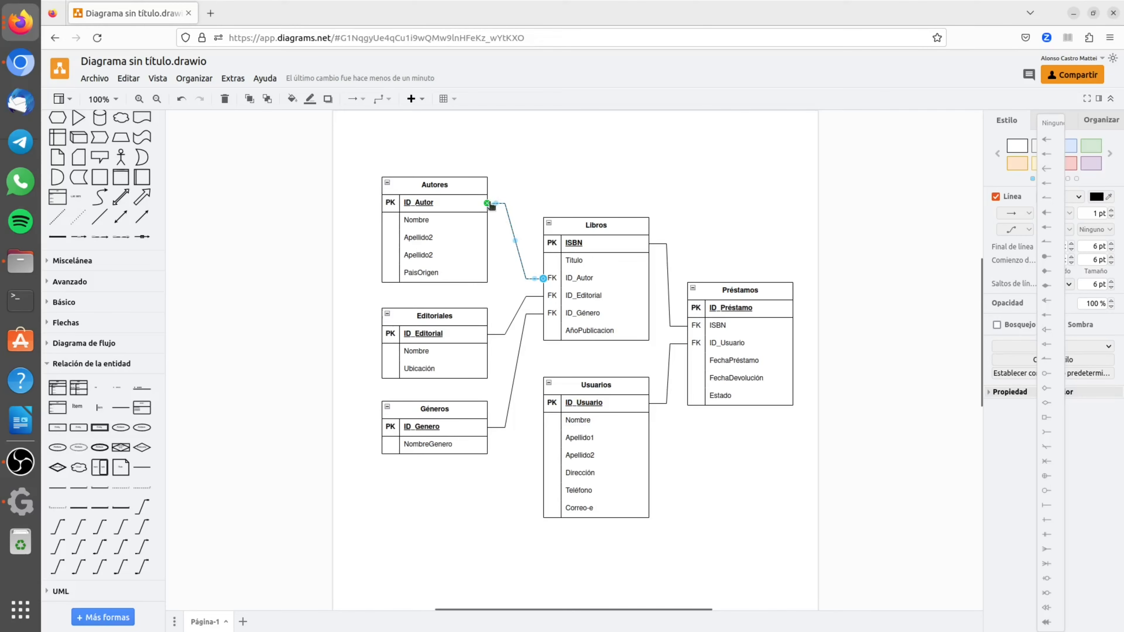
left_click(1105, 231)
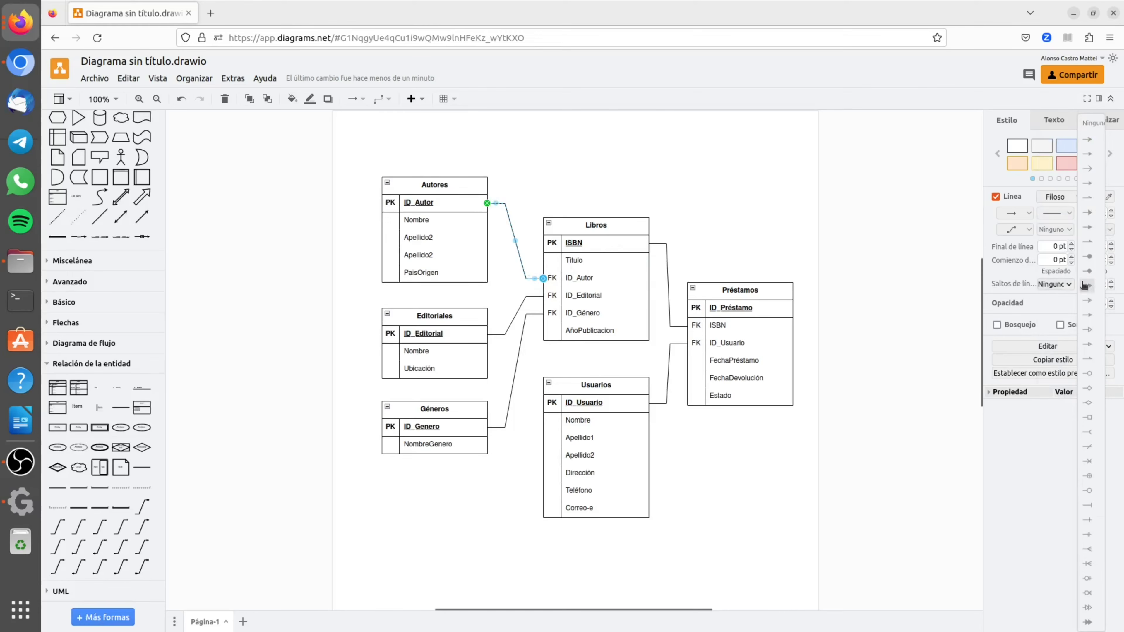
left_click(1089, 565)
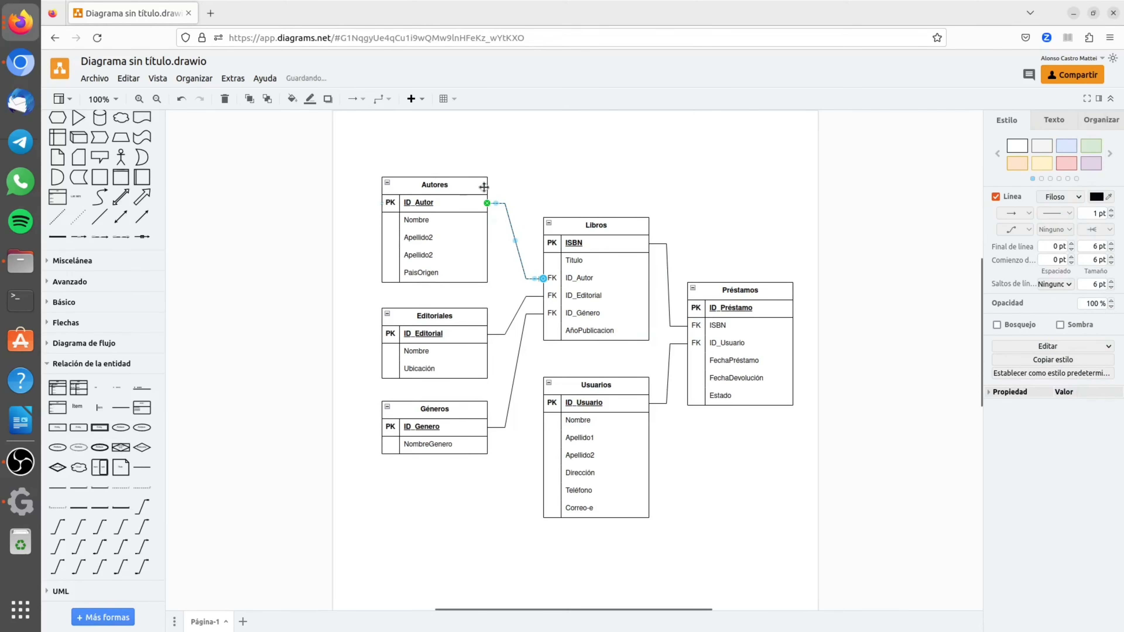
left_click(504, 178)
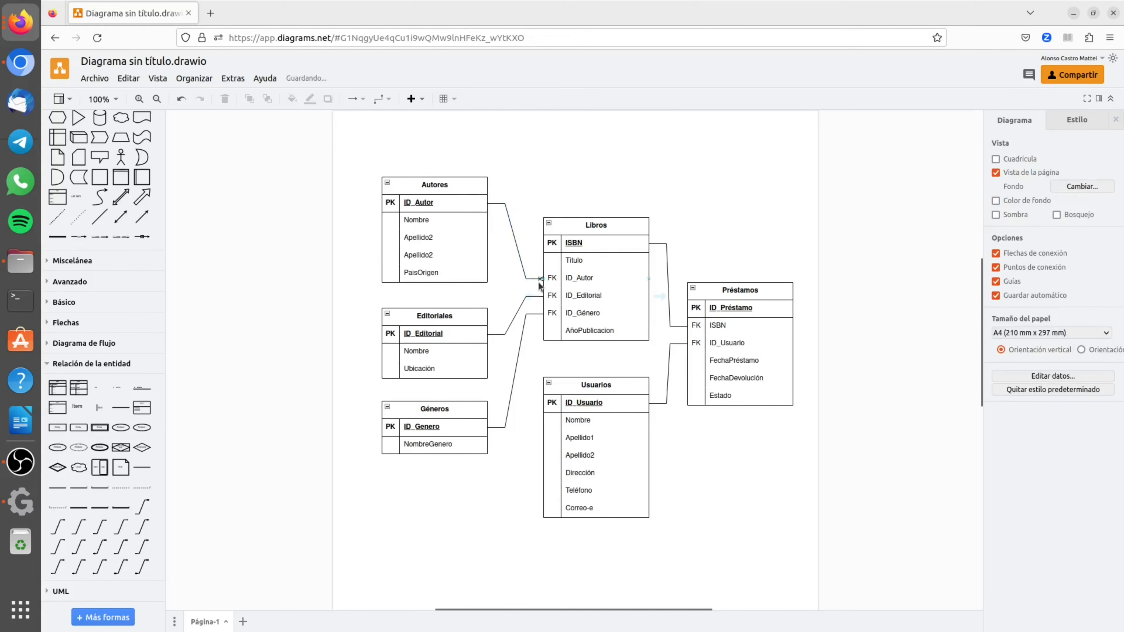